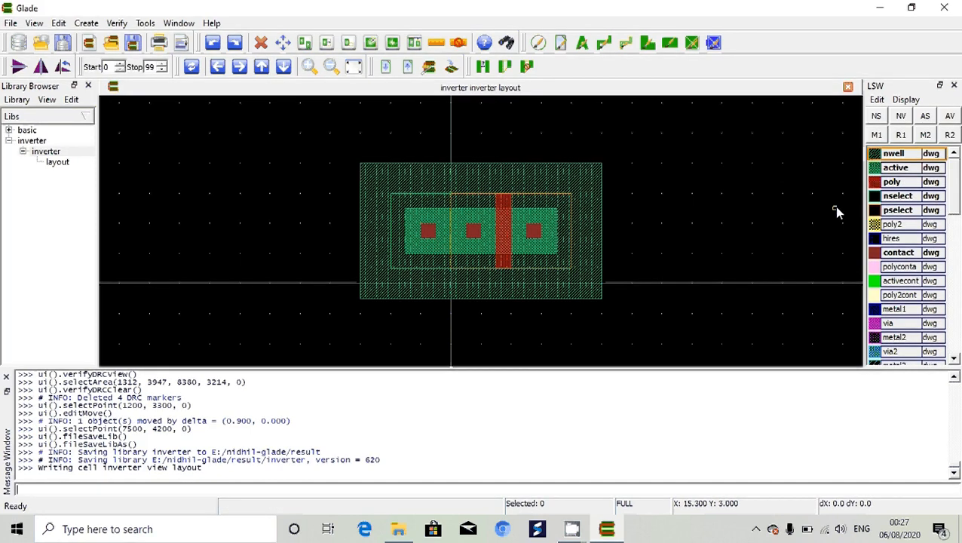
# Draw a metal1 rectangle from (-1.5, 1.5) to (1.5, 2.7) over the two contacts on one side of the poly gate
pyautogui.click(895, 310)
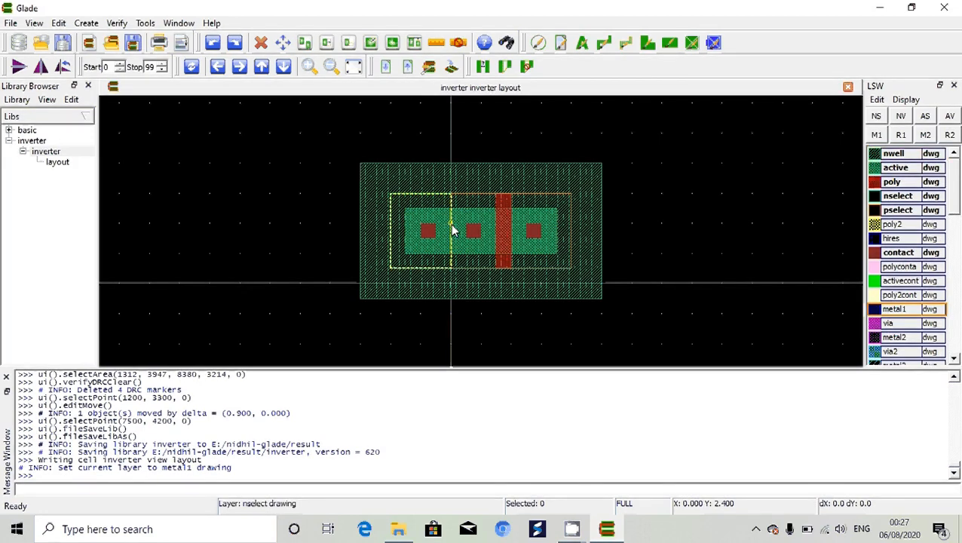
pyautogui.click(411, 219)
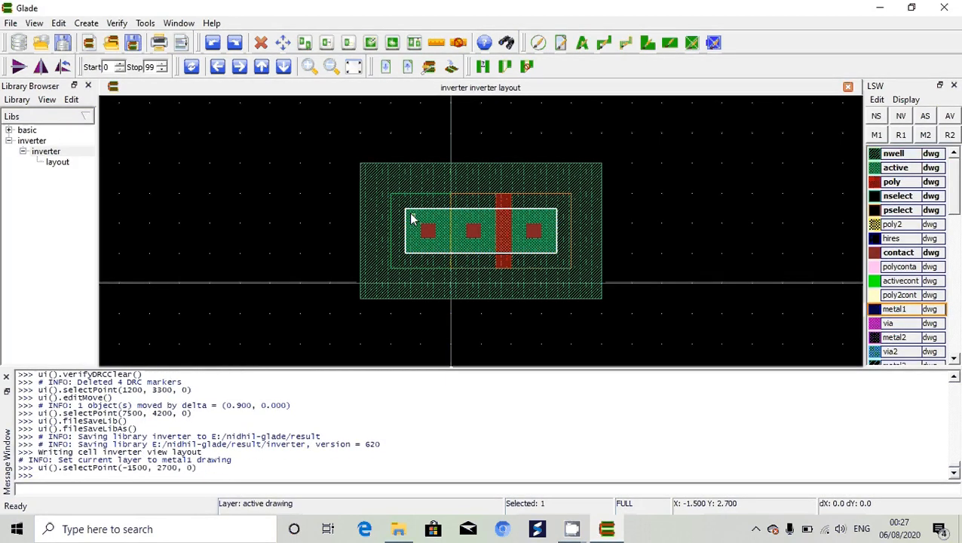
pyautogui.press('r')
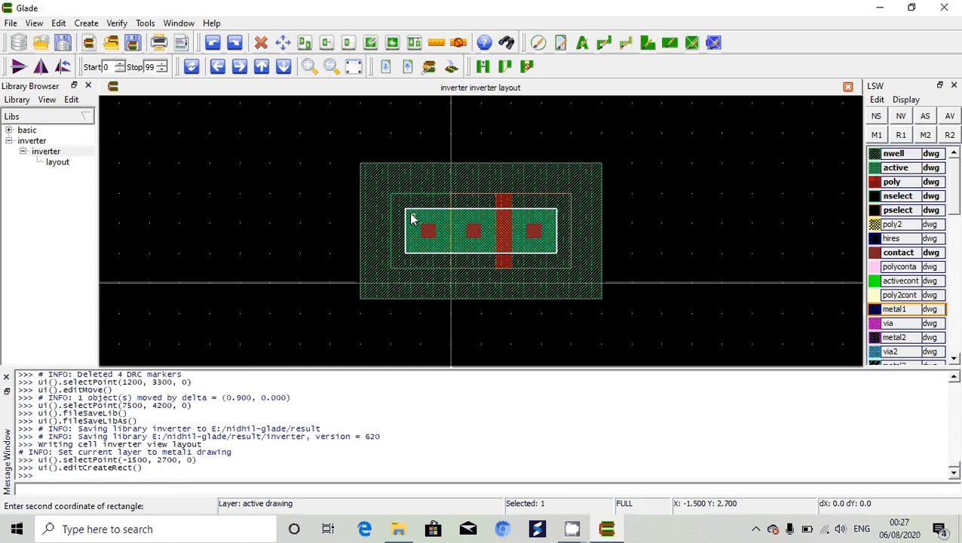
pyautogui.click(489, 248)
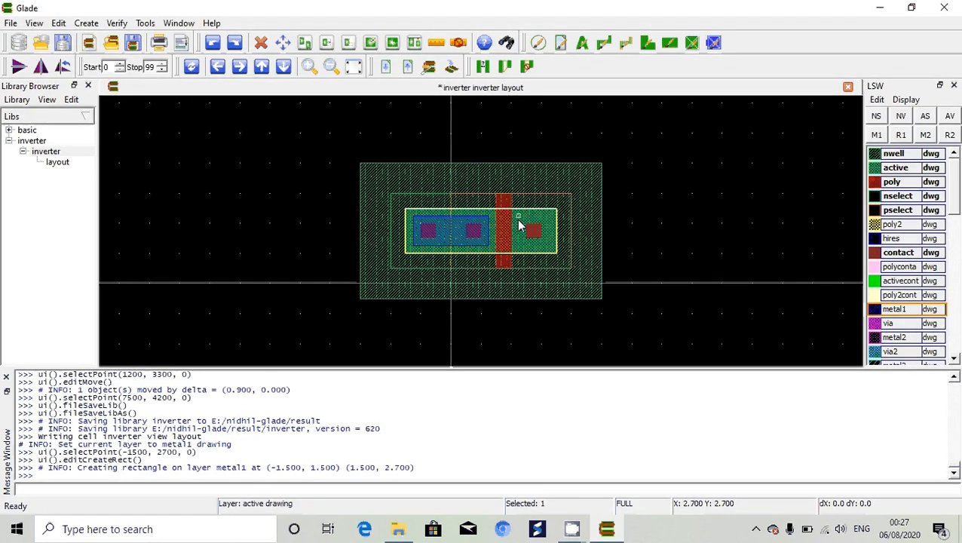
# Draw a metal1 rectangle from (2.7, 1.5) to (3.9, 2.7) over the single contact beyond the poly gate
pyautogui.click(517, 219)
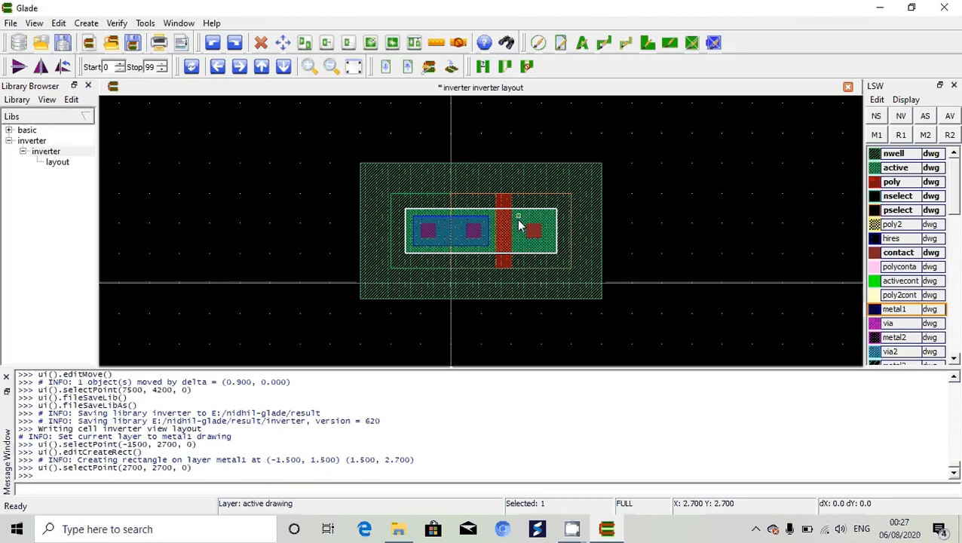
pyautogui.press('r')
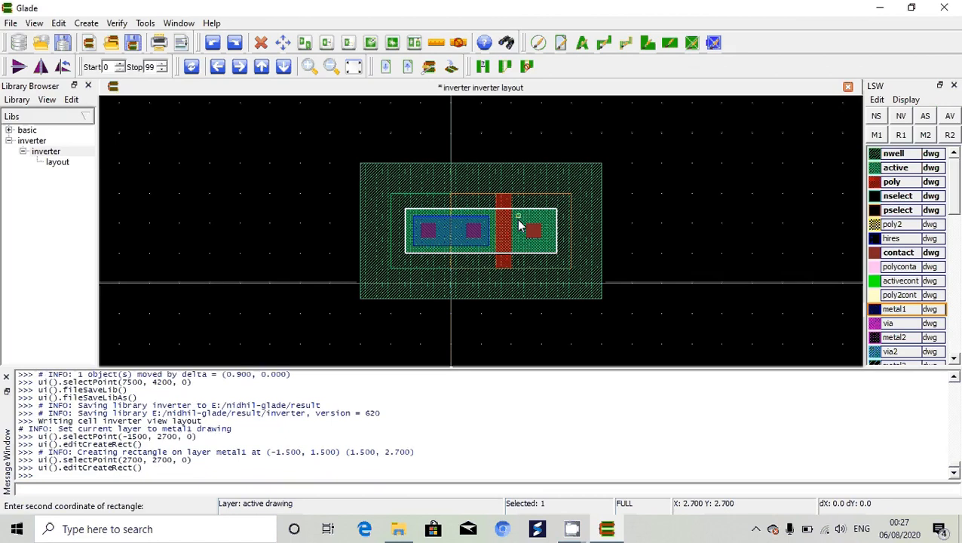
pyautogui.click(552, 247)
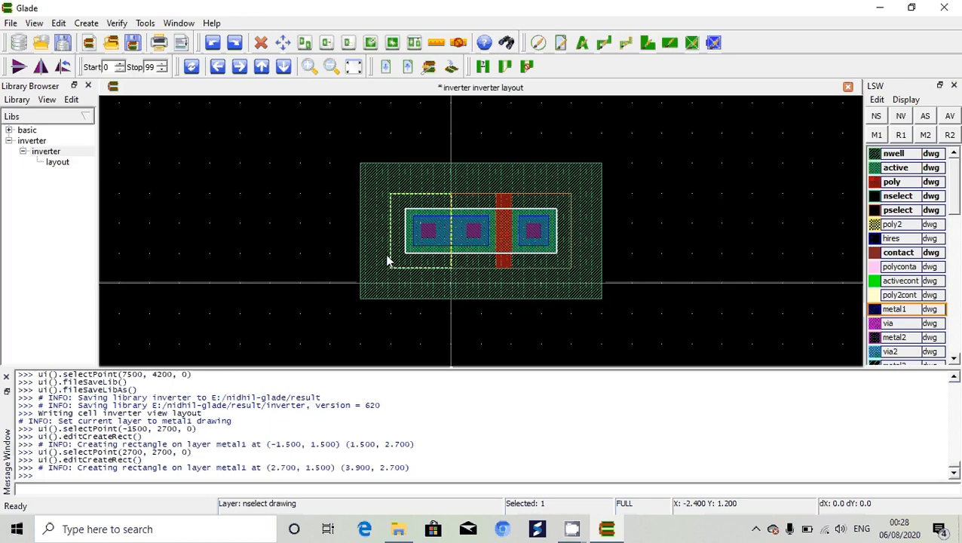
# Delete the nwell, nselect and pselect rectangles surrounding the active area
pyautogui.click(400, 171)
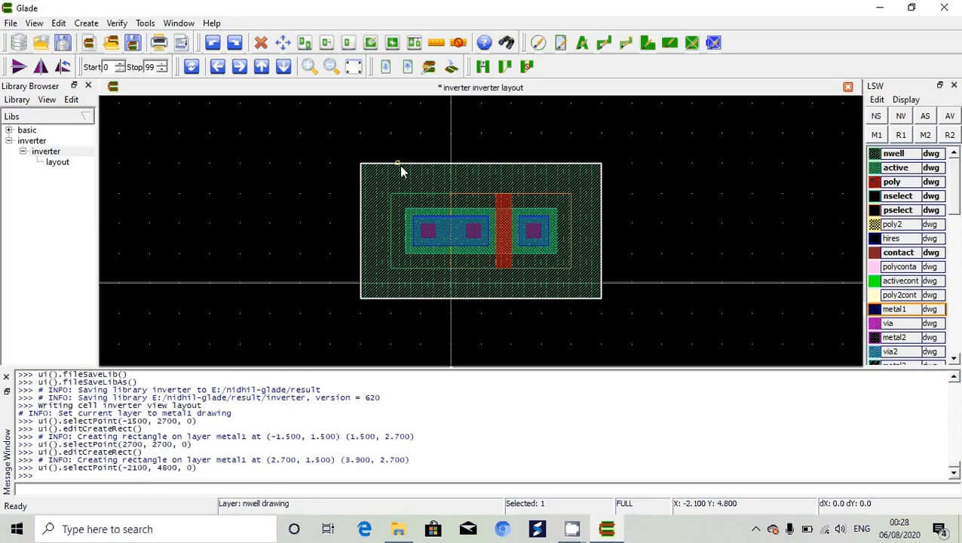
pyautogui.press('Delete')
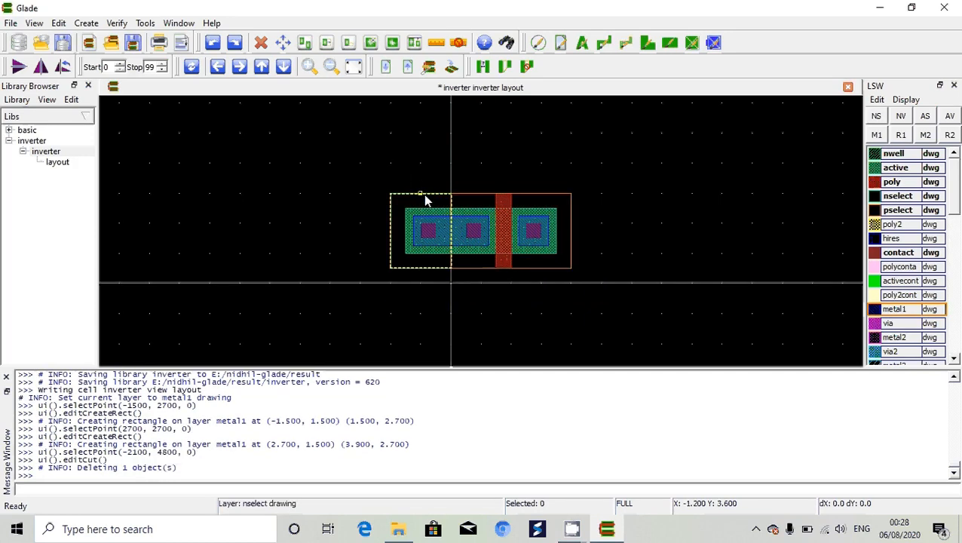
pyautogui.click(423, 196)
pyautogui.press('Delete')
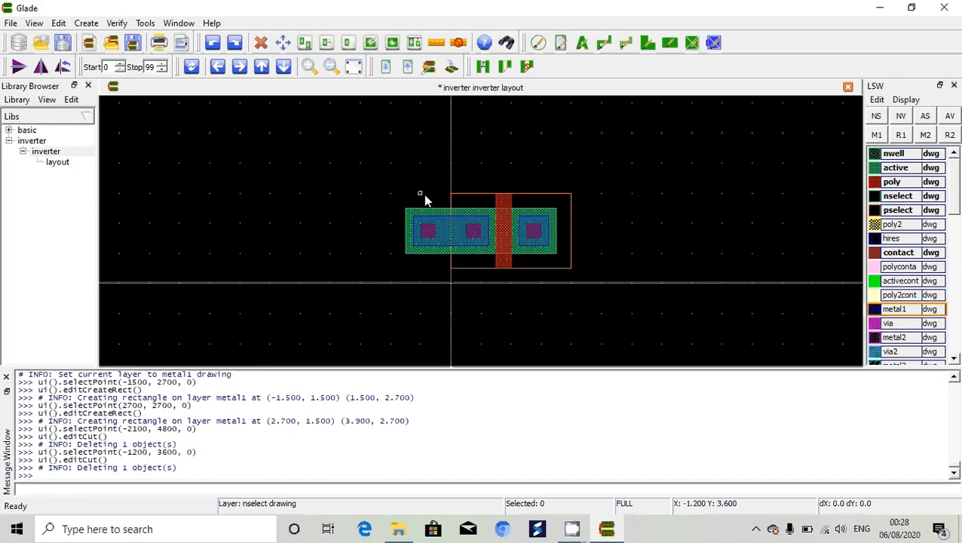
pyautogui.click(480, 195)
pyautogui.press('Delete')
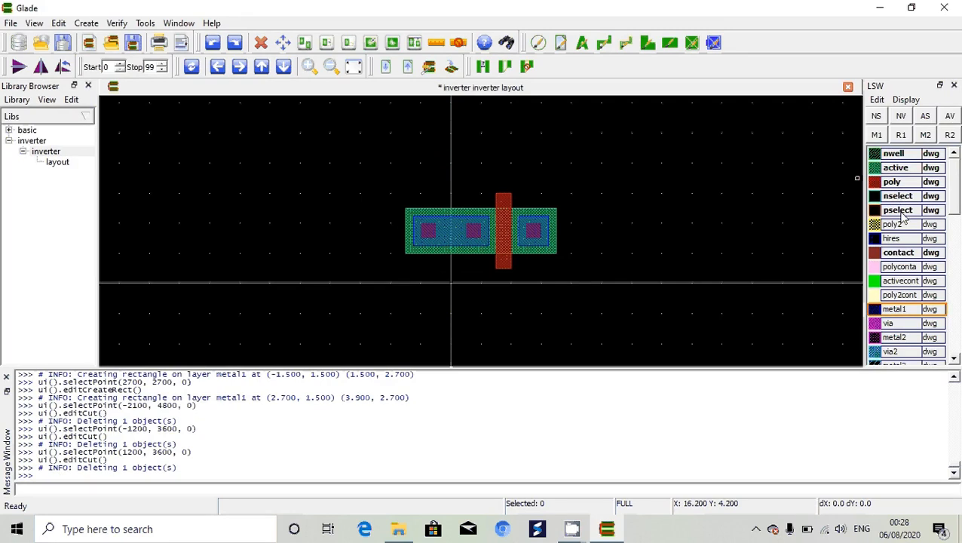
# Draw an nselect rectangle from (0, 0.6) to (4.8, 3.6) around the poly gate part of the active area
pyautogui.moveTo(902, 217)
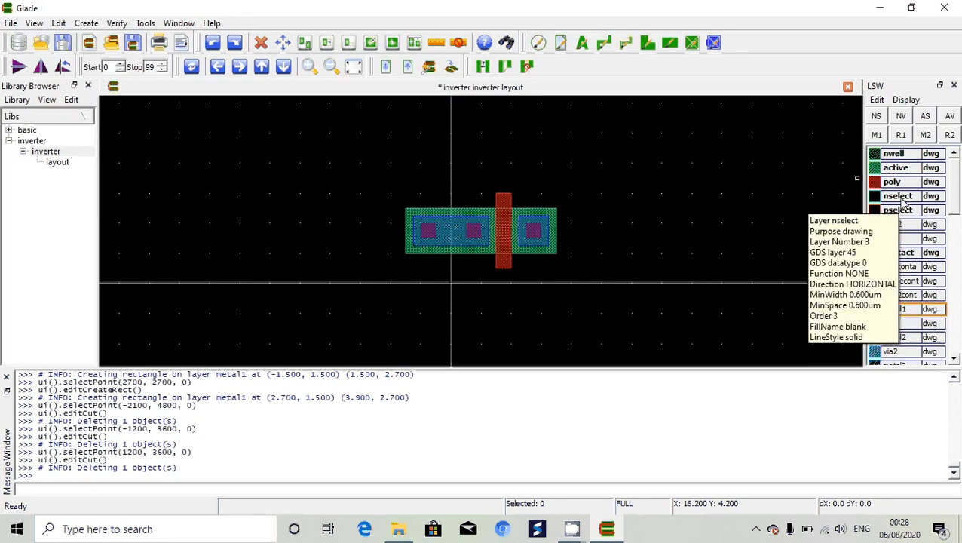
pyautogui.click(895, 196)
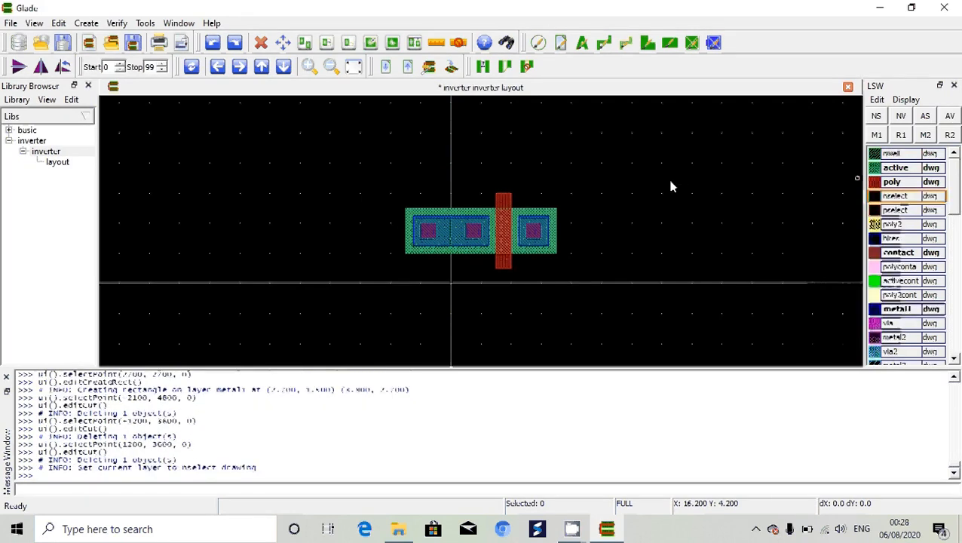
pyautogui.click(571, 200)
pyautogui.press('r')
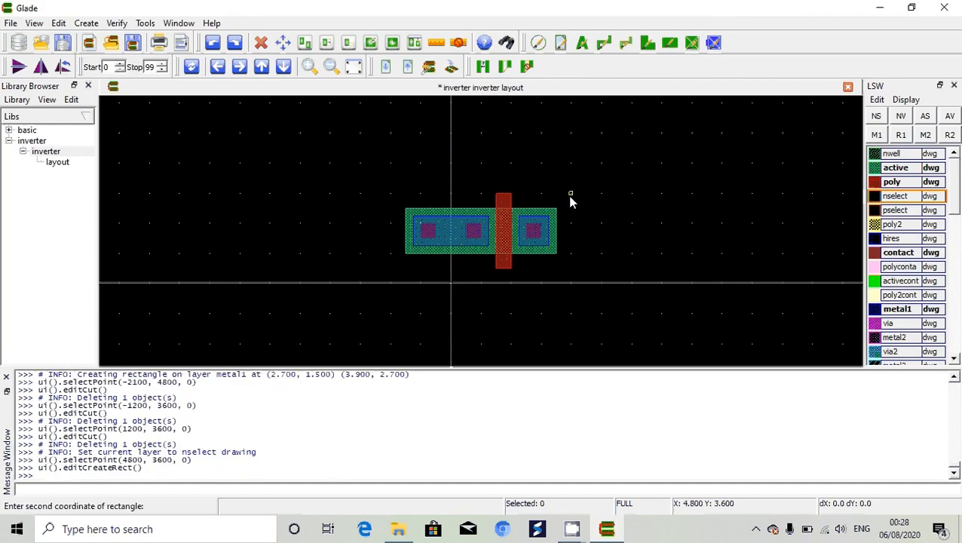
pyautogui.click(451, 270)
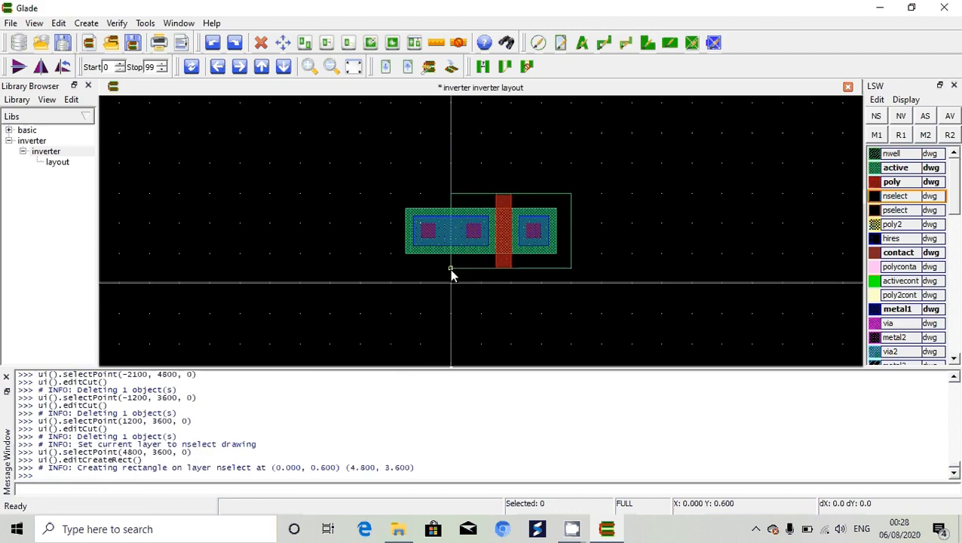
# Draw a pselect rectangle from (-2.4, 0.6) to (0, 3.6) adjoining the nselect rectangle
pyautogui.click(894, 211)
pyautogui.click(453, 195)
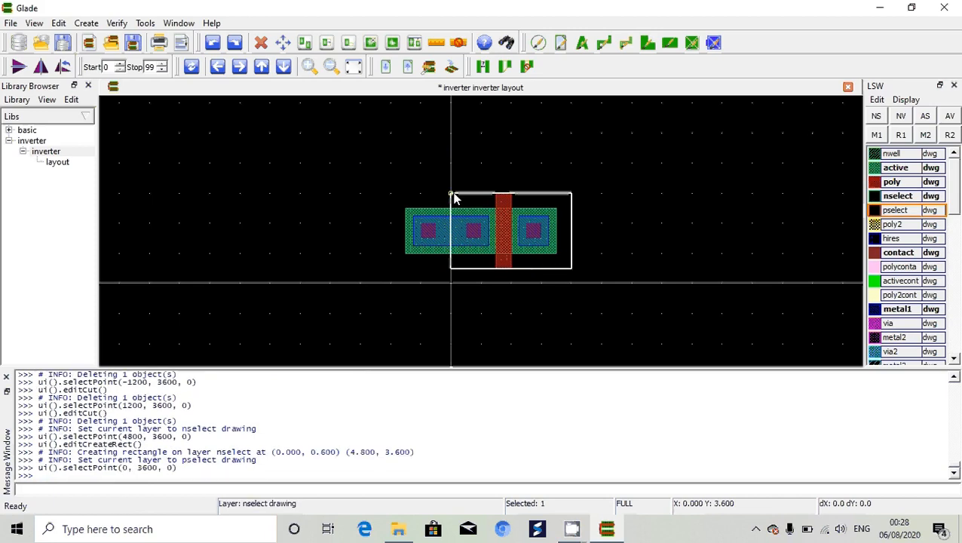
pyautogui.press('r')
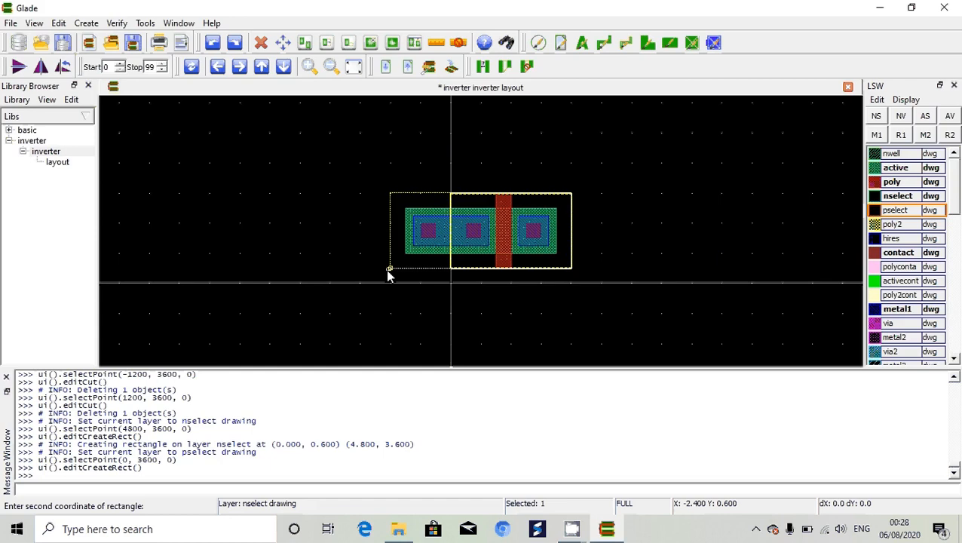
pyautogui.click(388, 270)
pyautogui.click(351, 276)
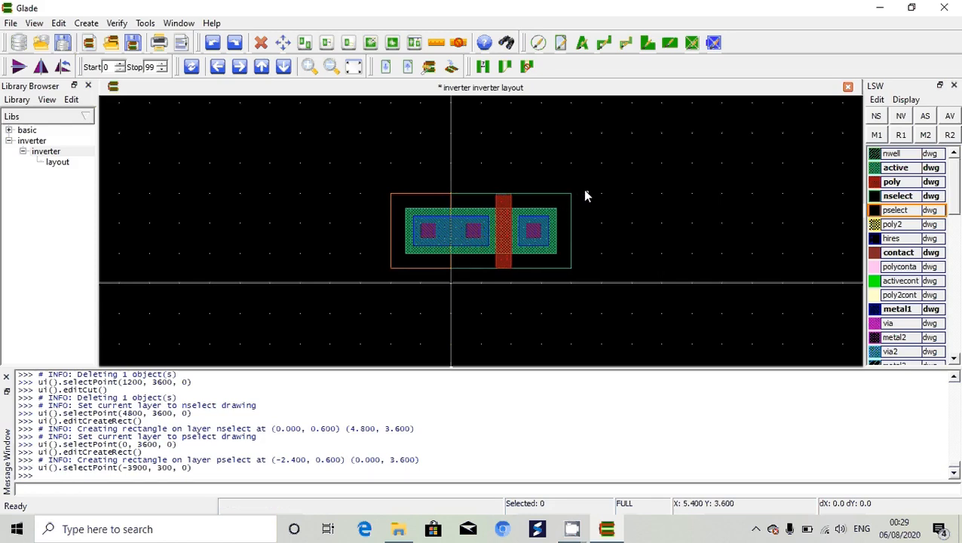
# Delete the newly drawn pselect and nselect rectangles
pyautogui.press('Up')
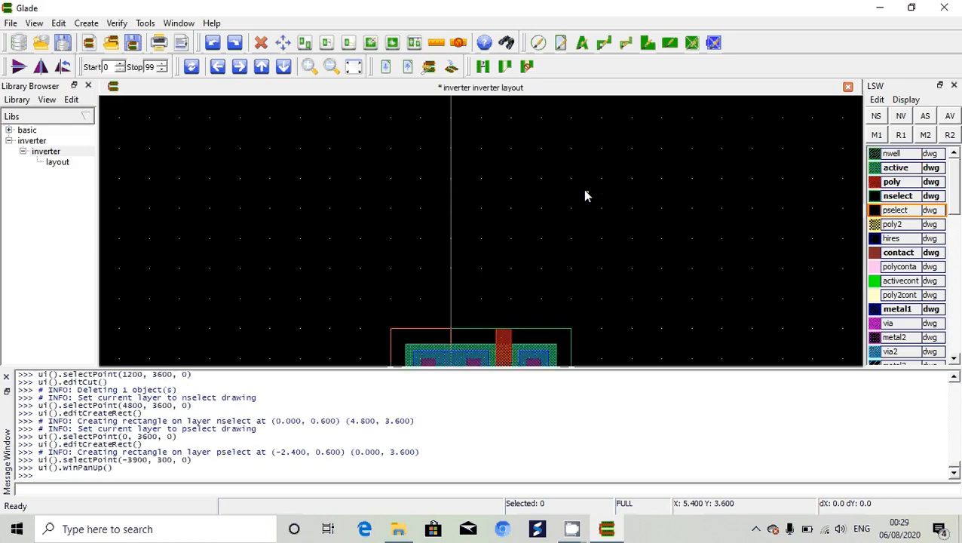
pyautogui.press('Down')
pyautogui.click(428, 194)
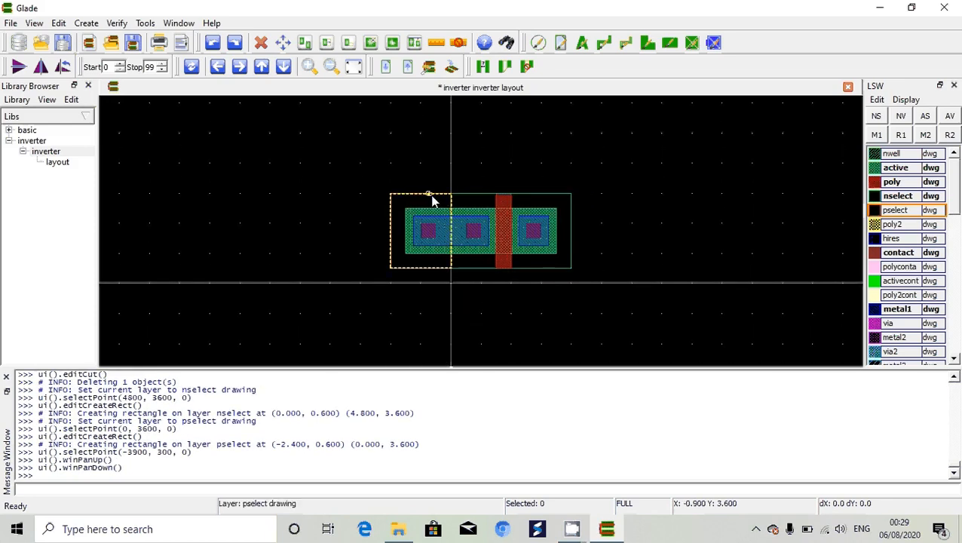
pyautogui.press('Delete')
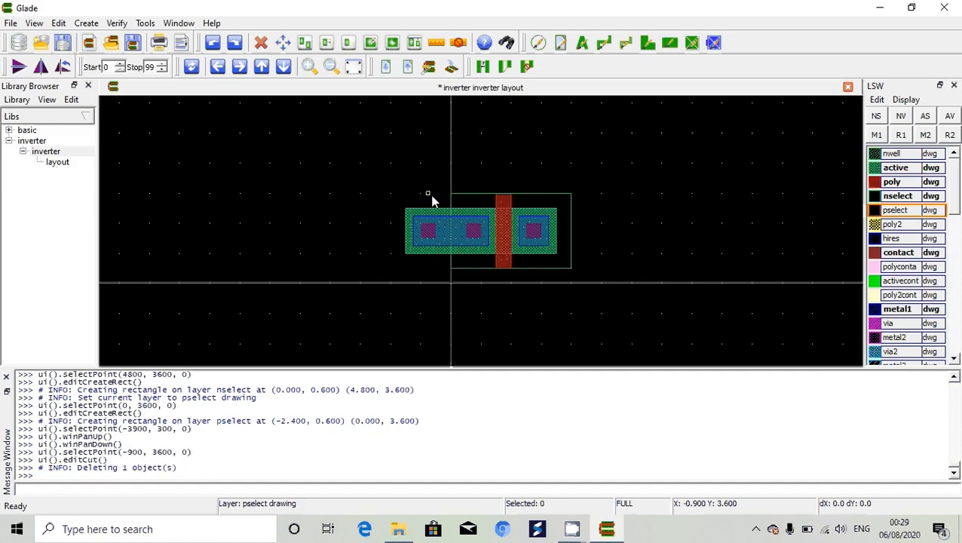
pyautogui.click(472, 195)
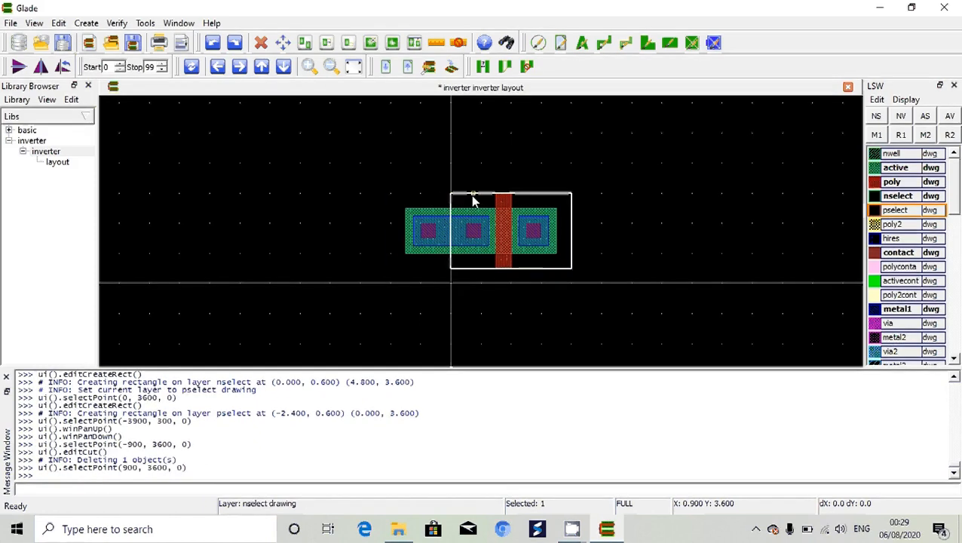
pyautogui.press('Delete')
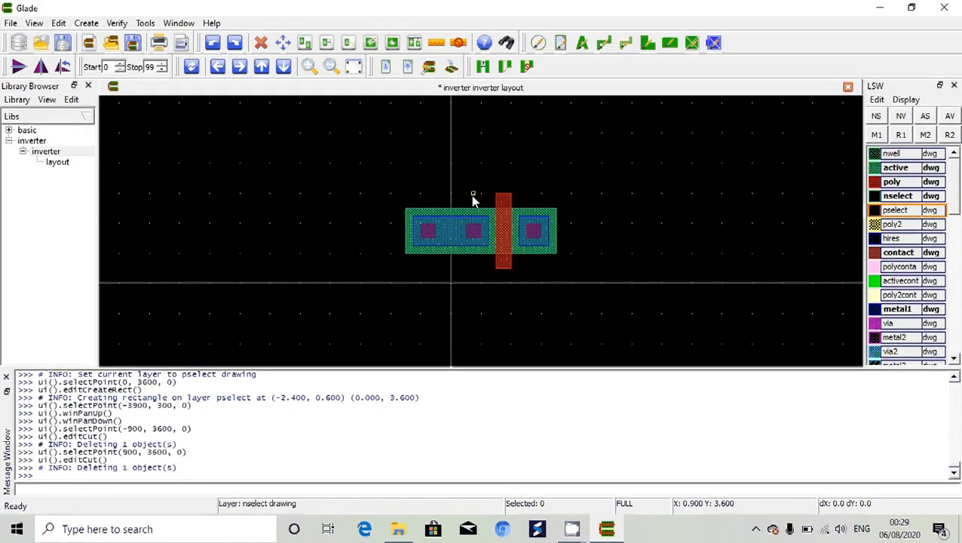
# Delete both metal1 rectangles covering the contacts
pyautogui.click(444, 242)
pyautogui.press('Delete')
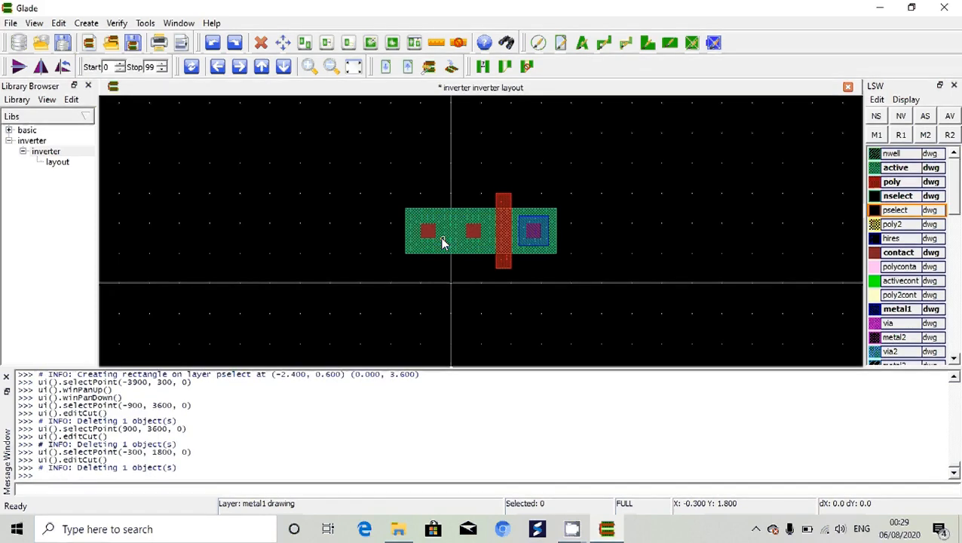
pyautogui.click(547, 226)
pyautogui.press('Delete')
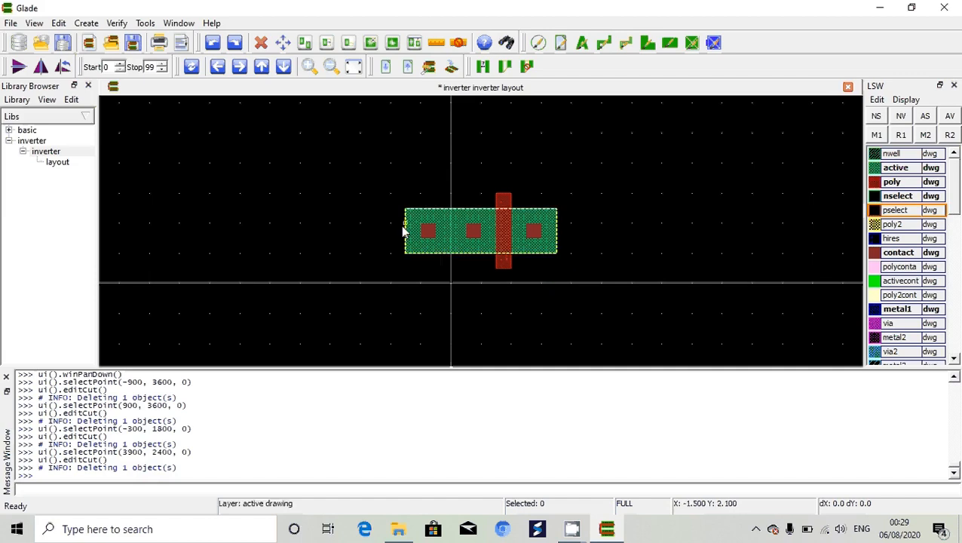
# Copy the active area, poly gate and three contacts straight up by 1.8 so the copy abuts the original
pyautogui.click(373, 189)
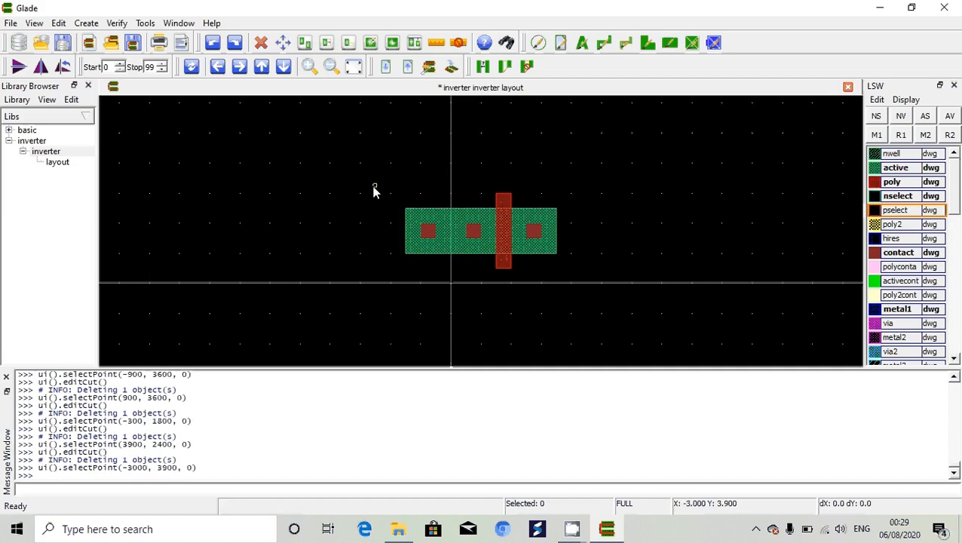
pyautogui.click(373, 188)
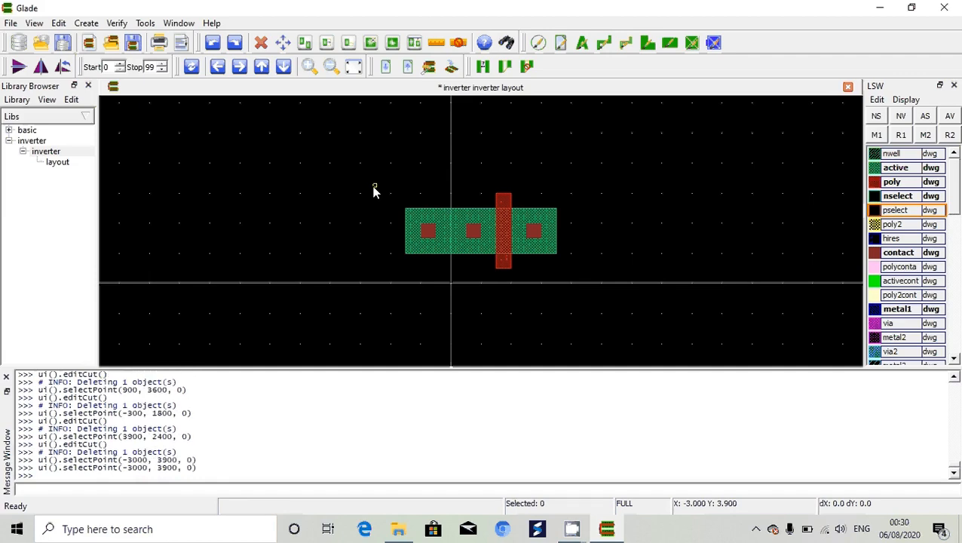
pyautogui.moveTo(373, 189); pyautogui.dragTo(580, 283)
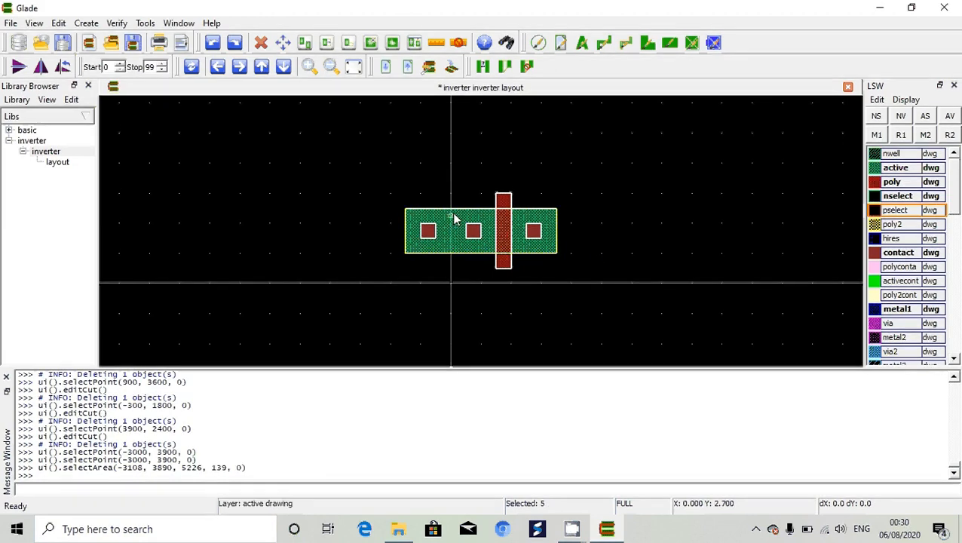
pyautogui.press('c')
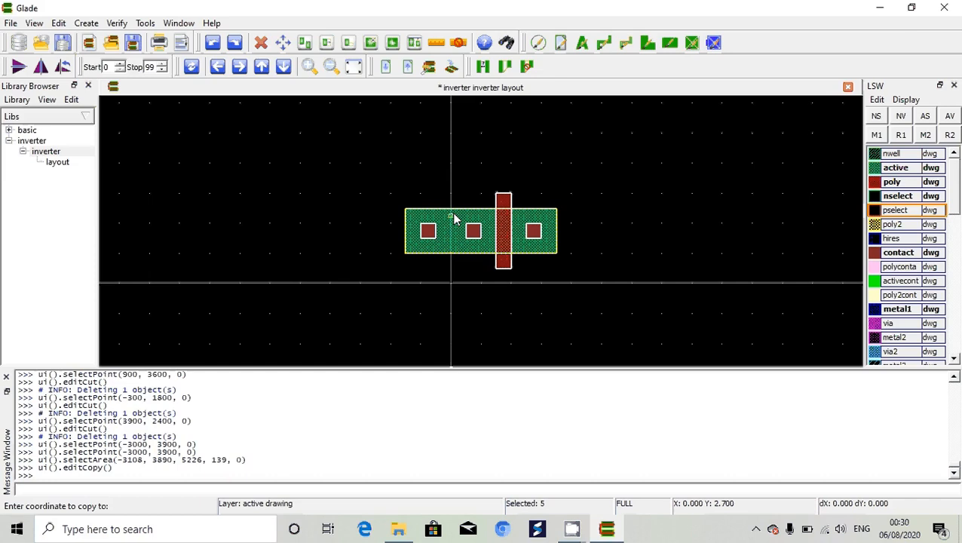
pyautogui.click(456, 172)
pyautogui.click(654, 203)
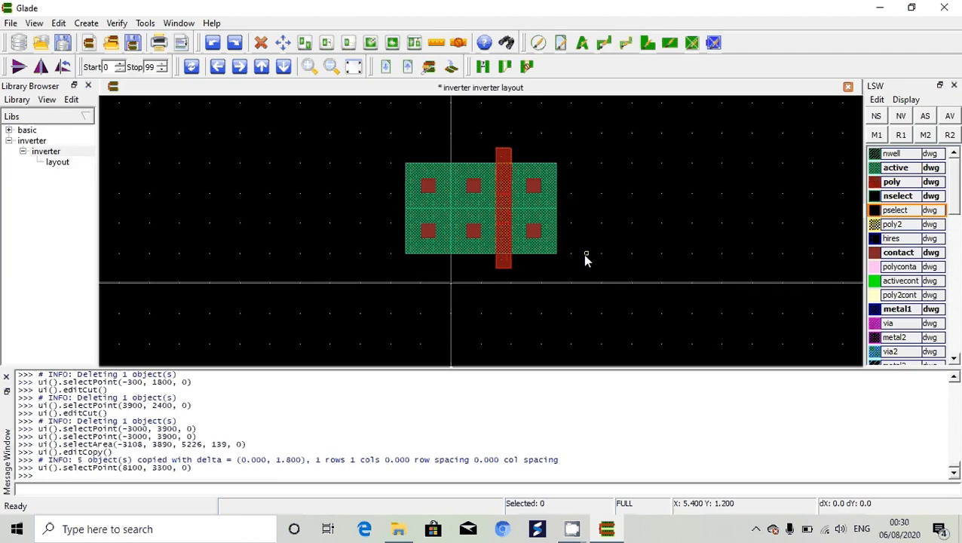
# Copy the doubled active, poly gate and six contacts straight up by 8.4 for the second transistor
pyautogui.press('Up')
pyautogui.press('Down')
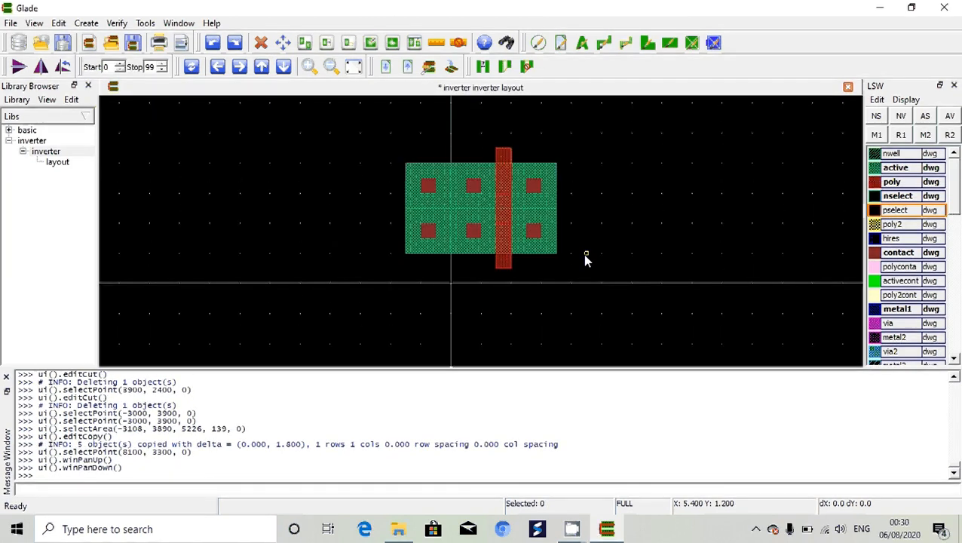
pyautogui.click(353, 129)
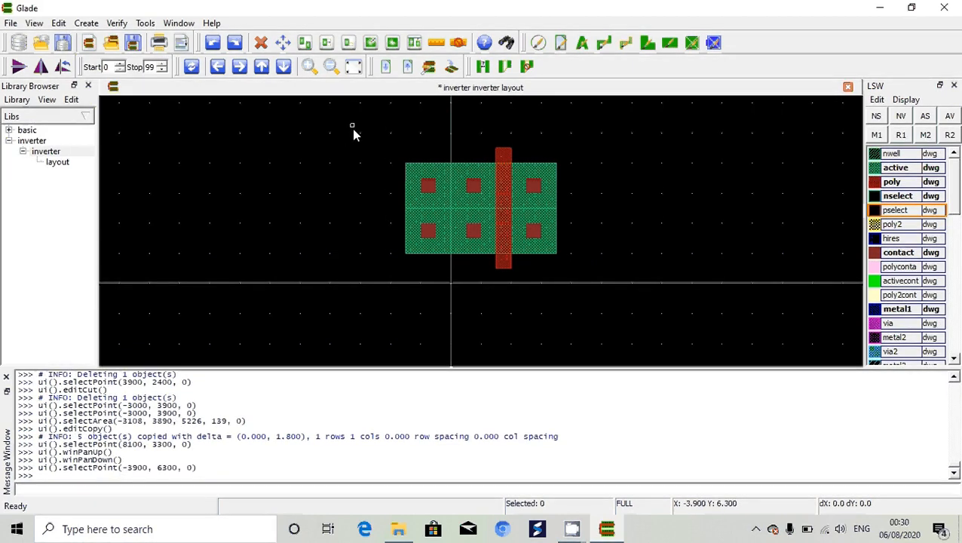
pyautogui.moveTo(362, 119); pyautogui.dragTo(624, 303)
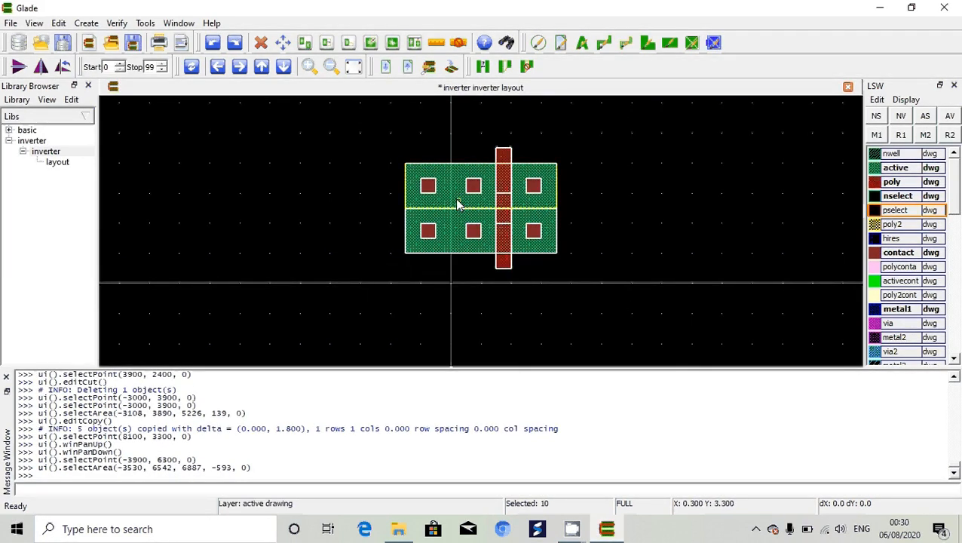
pyautogui.press('c')
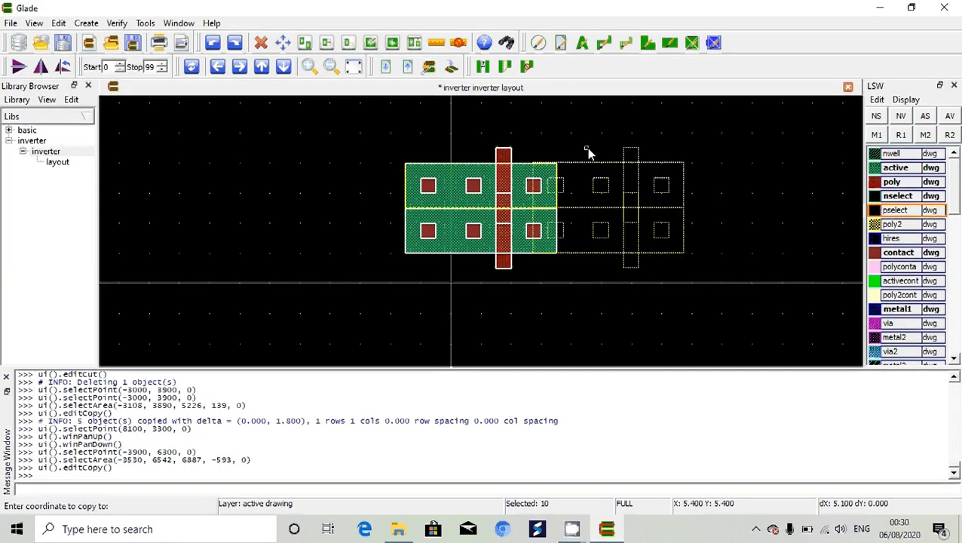
pyautogui.press('Up')
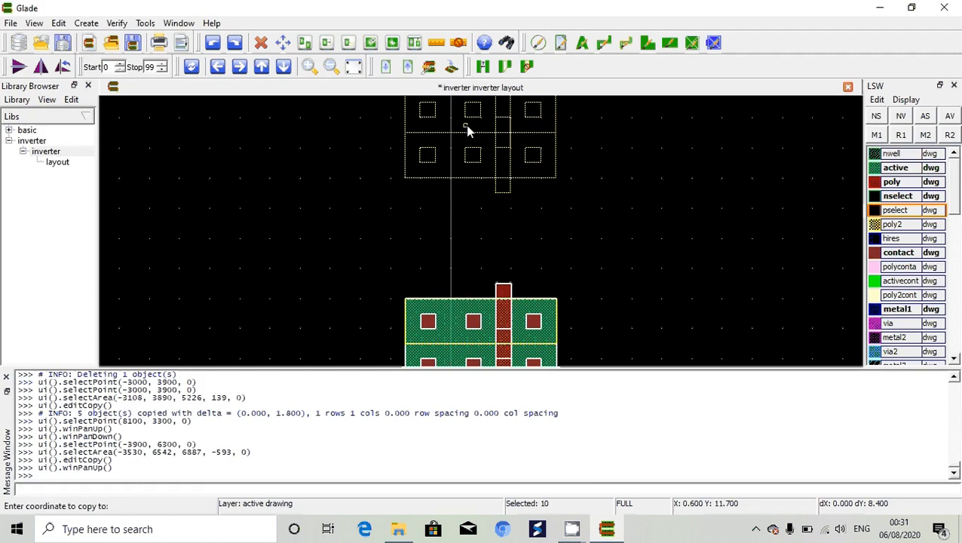
pyautogui.click(467, 131)
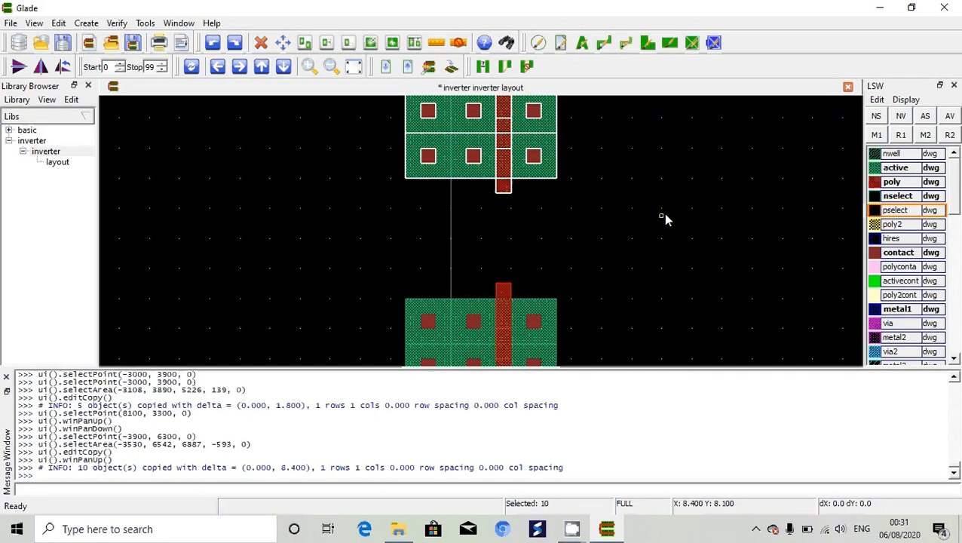
# Copy the upper ten-object structure straight up by 3.6 so the copy abuts it, doubling the upper transistor's height
pyautogui.press('Up')
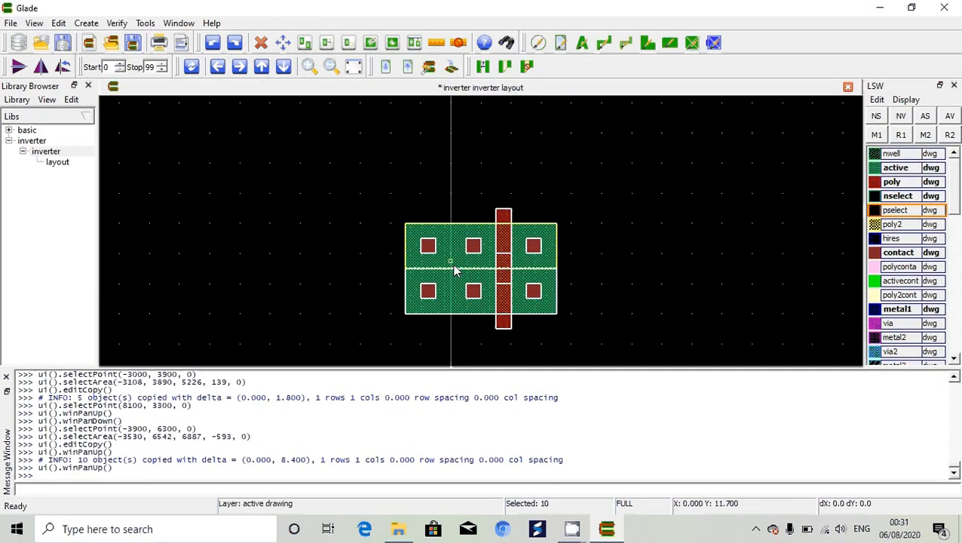
pyautogui.press('c')
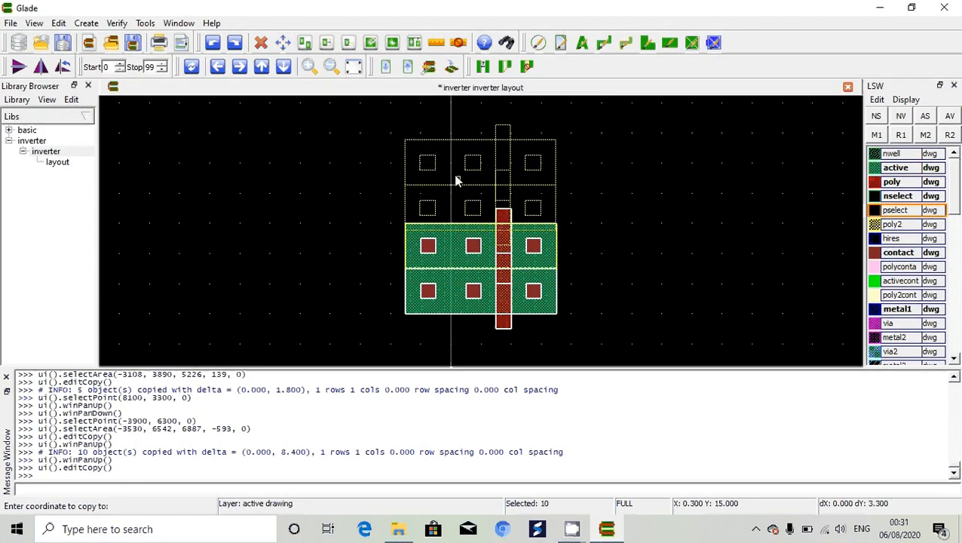
pyautogui.click(456, 180)
pyautogui.click(722, 255)
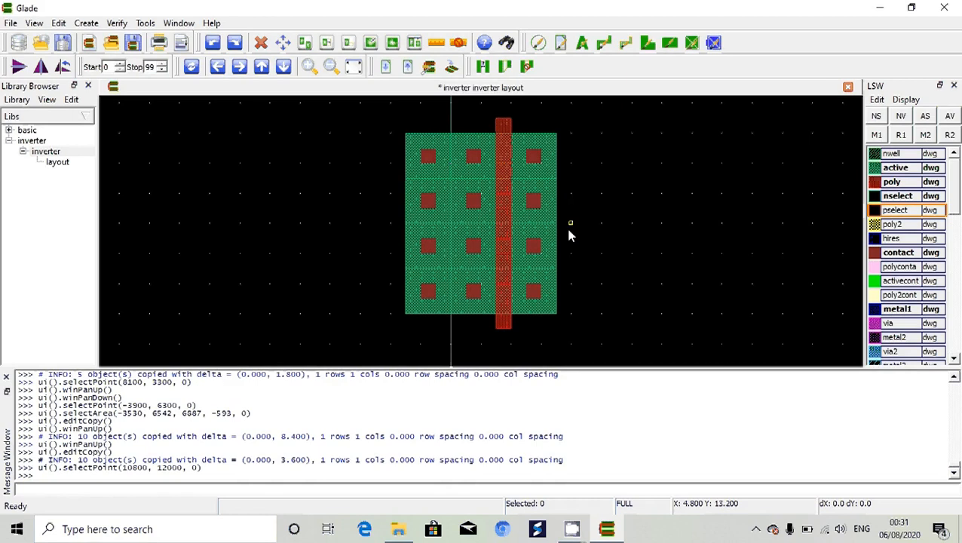
# Draw an nselect rectangle from (0, 0.6) to (4.8, 5.4) around the gate side of the lower transistor
pyautogui.press('Down')
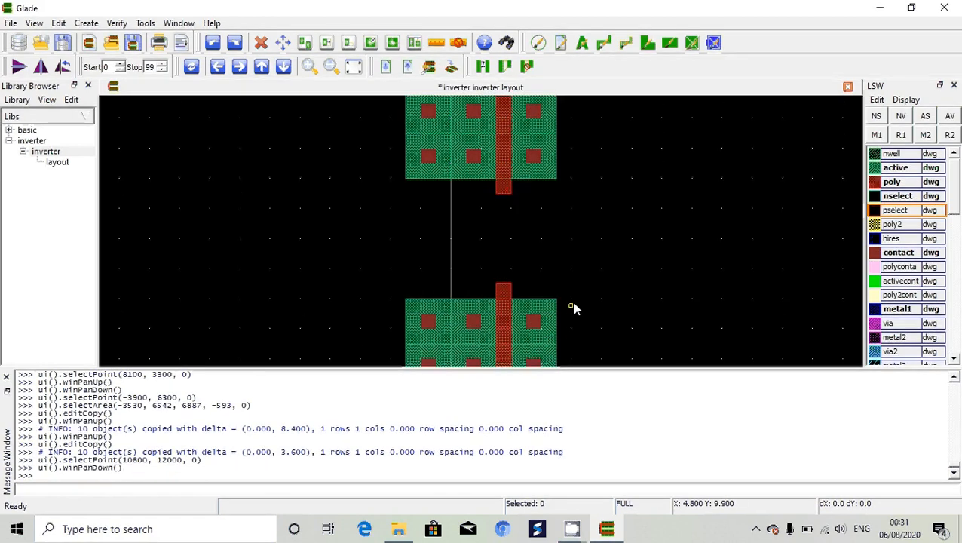
pyautogui.press('Down')
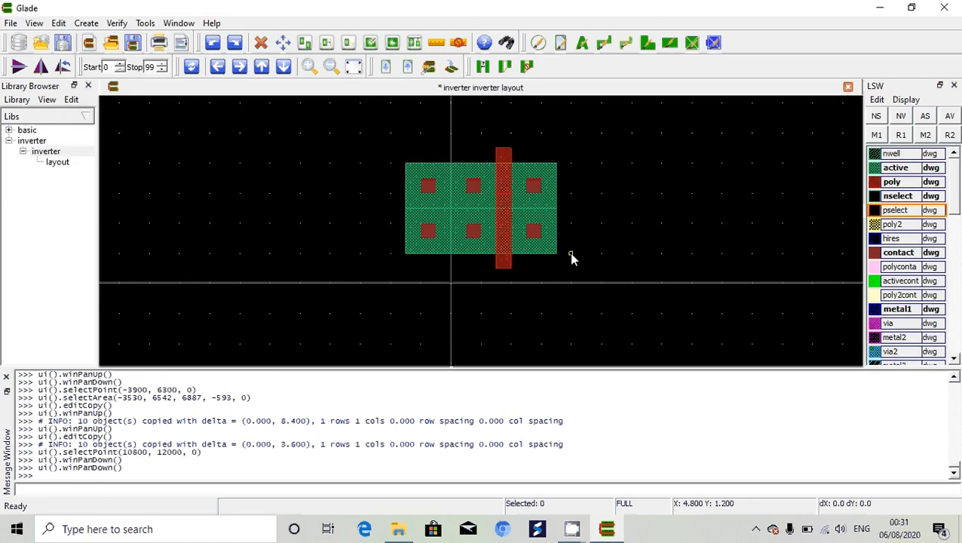
pyautogui.press('Up')
pyautogui.press('Down')
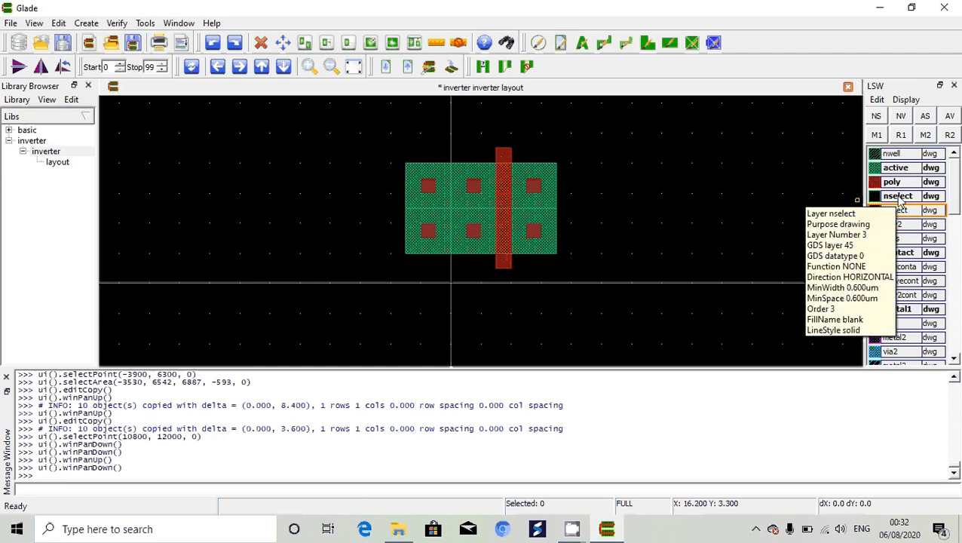
pyautogui.click(899, 201)
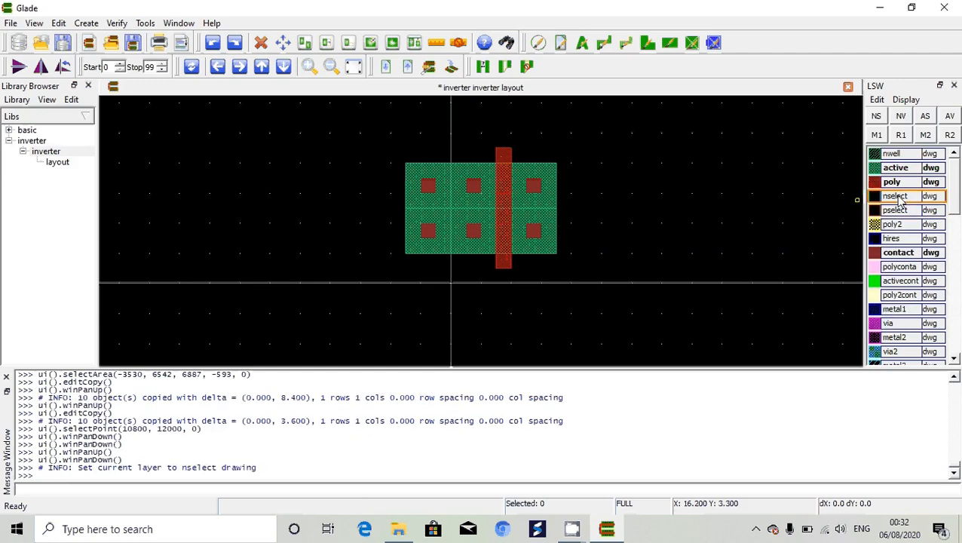
pyautogui.click(568, 150)
pyautogui.press('r')
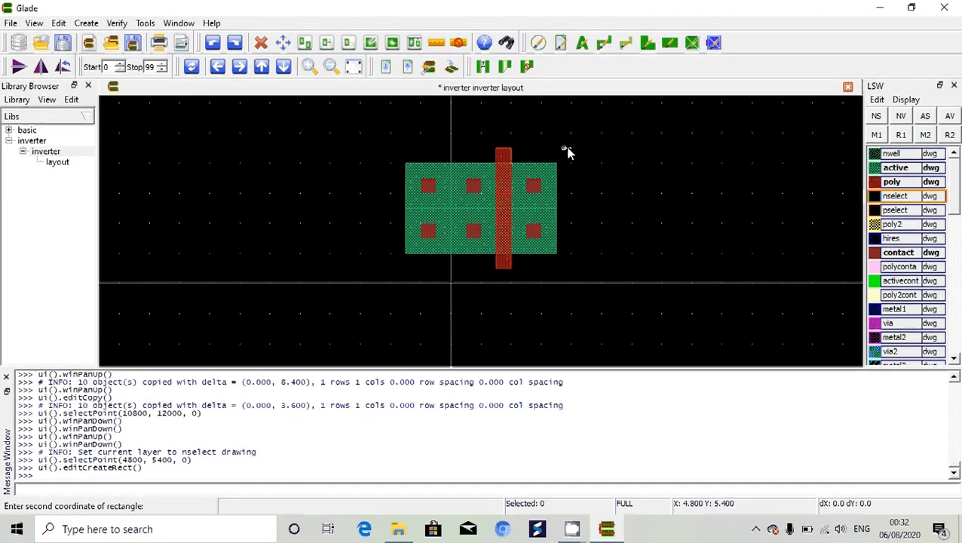
pyautogui.click(451, 269)
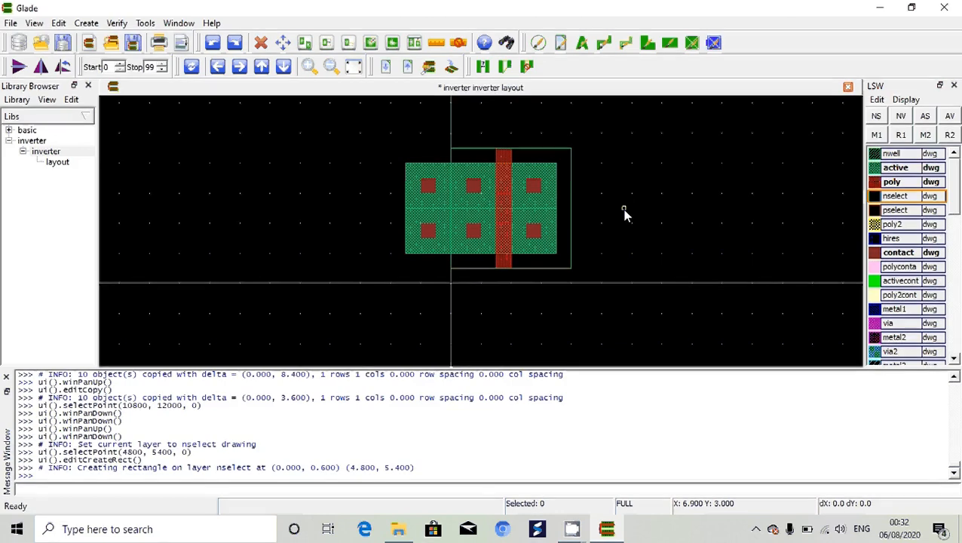
# Draw a pselect rectangle from (-2.4, 0.6) to (0, 5.4) adjoining the lower transistor's nselect rectangle
pyautogui.click(891, 211)
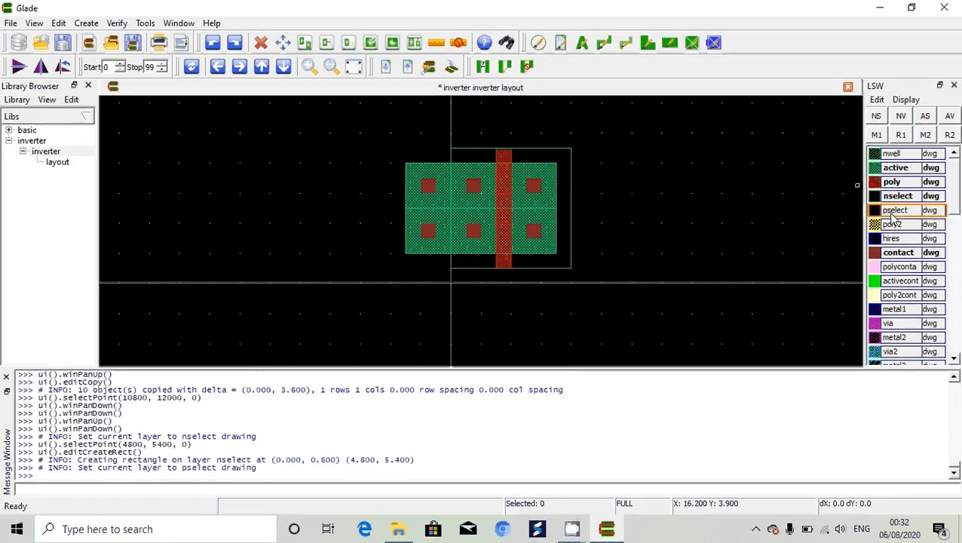
pyautogui.click(452, 157)
pyautogui.press('r')
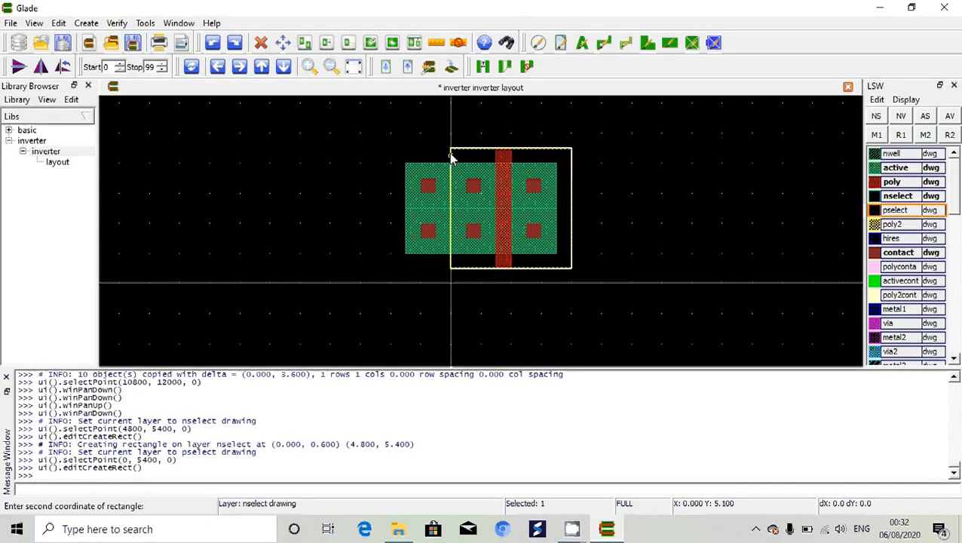
pyautogui.click(388, 276)
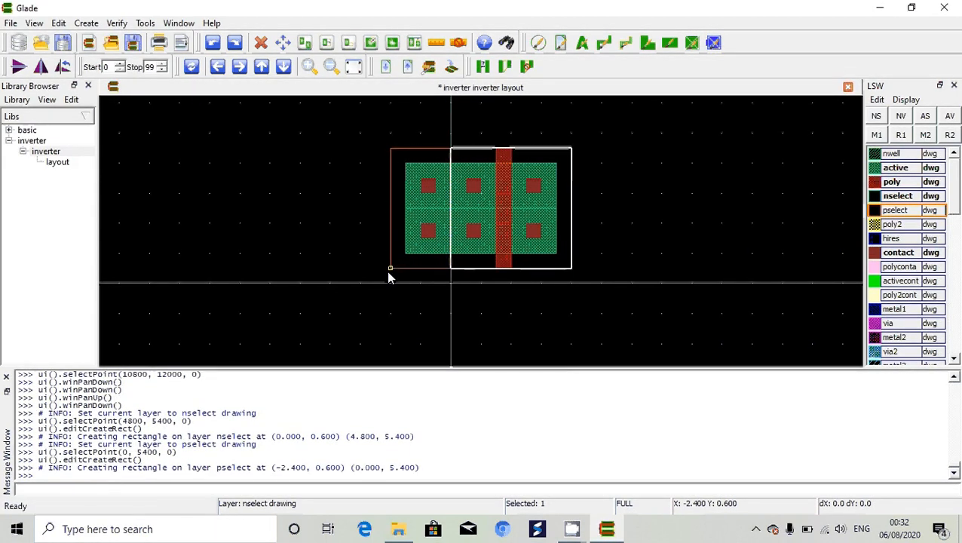
pyautogui.click(486, 300)
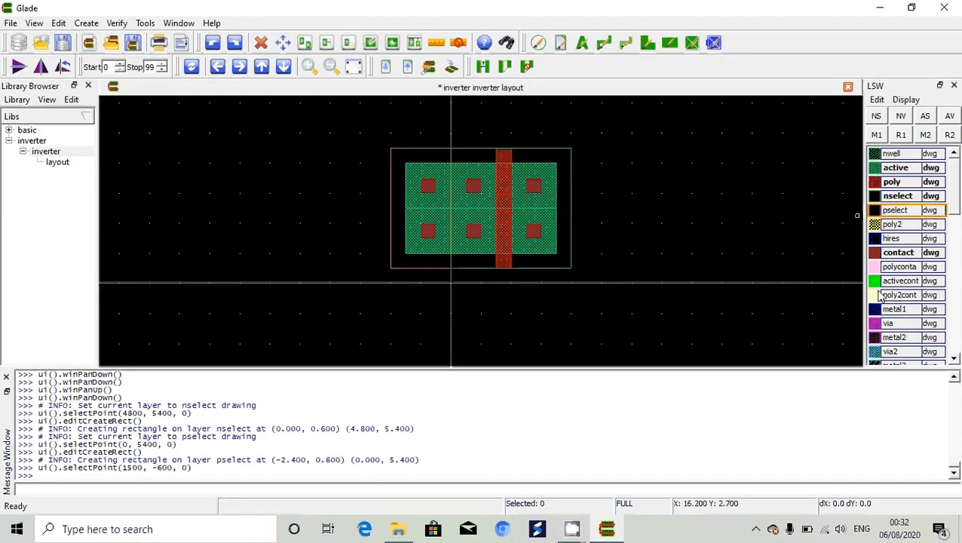
# Cover the lower transistor's contacts with metal1 rectangles from (-1.5, 1.5) to (1.5, 4.5) and from (2.7, 1.5) to (3.9, 4.5)
pyautogui.moveTo(897, 313)
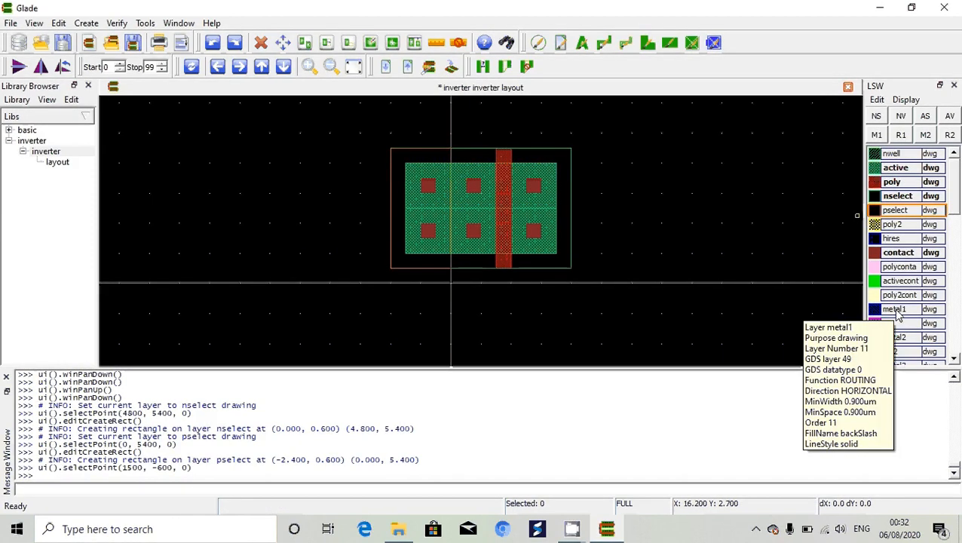
pyautogui.click(897, 313)
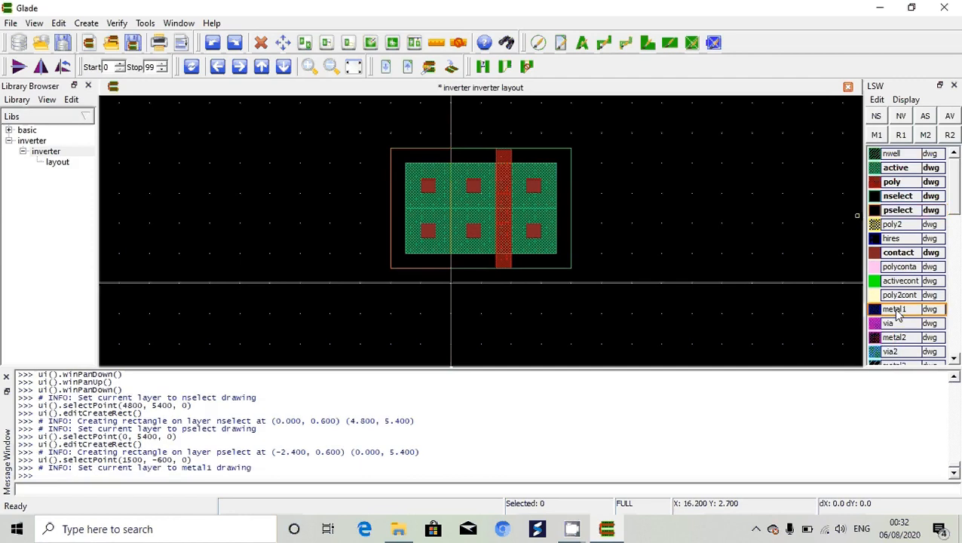
pyautogui.click(417, 178)
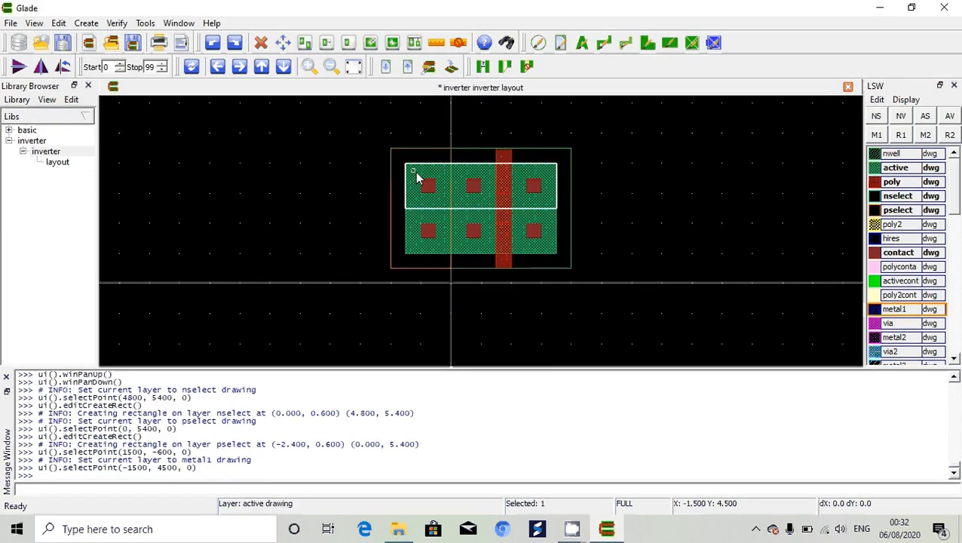
pyautogui.press('r')
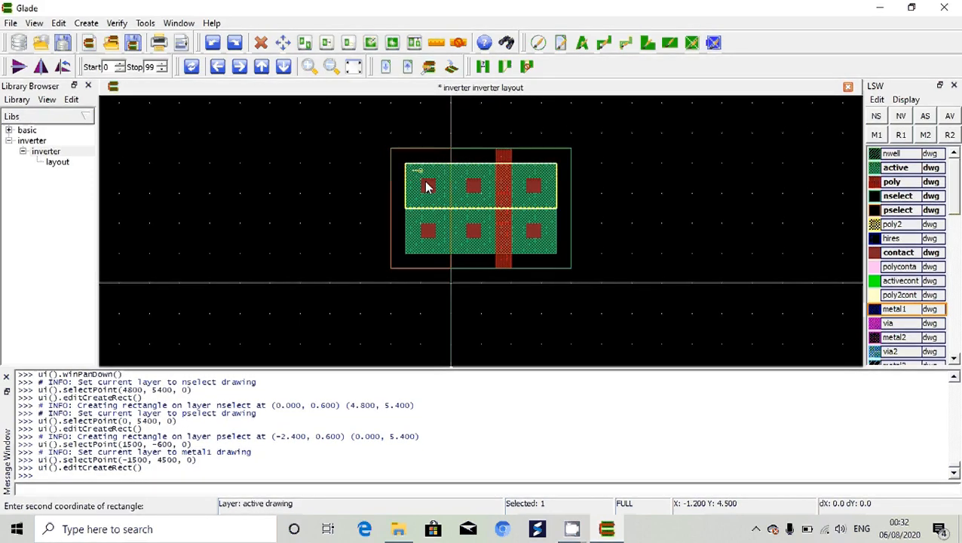
pyautogui.click(491, 254)
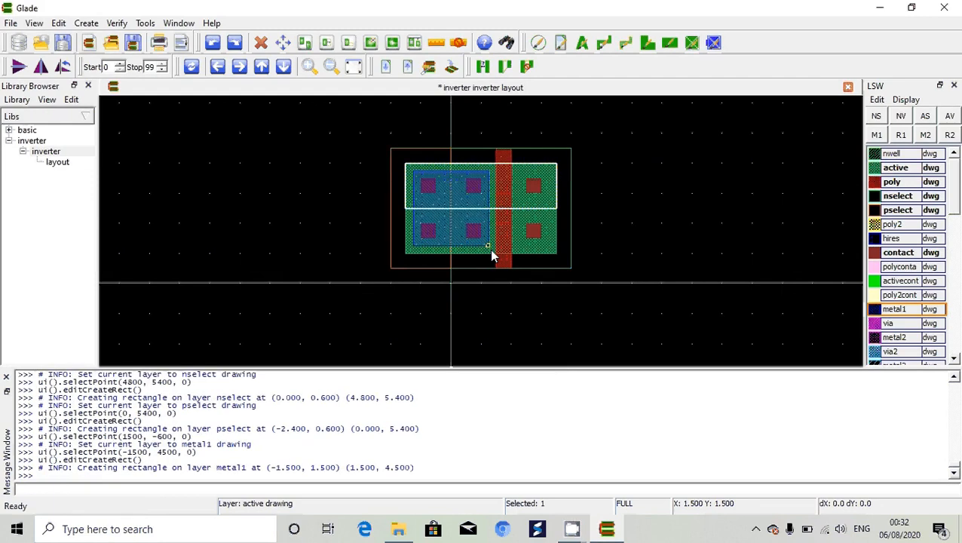
pyautogui.click(519, 178)
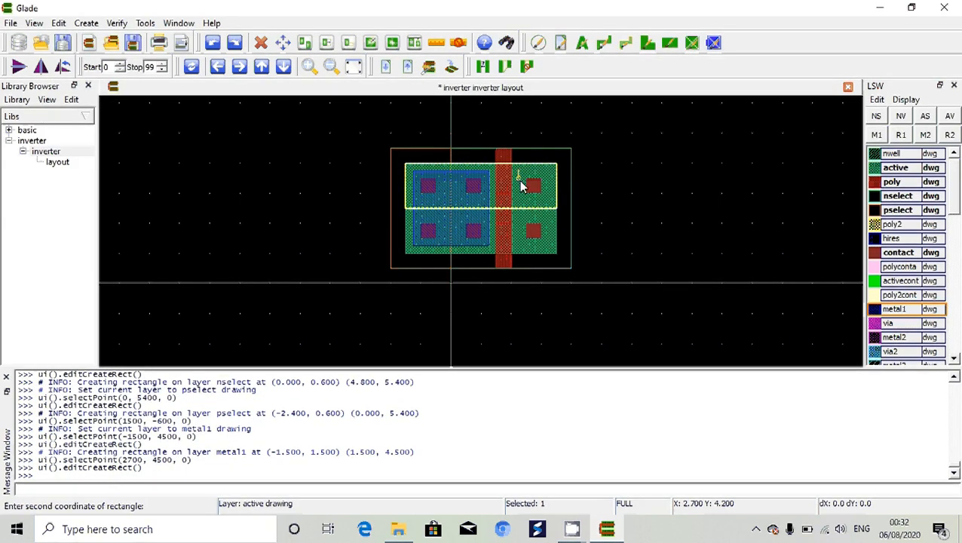
pyautogui.click(551, 255)
pyautogui.click(659, 243)
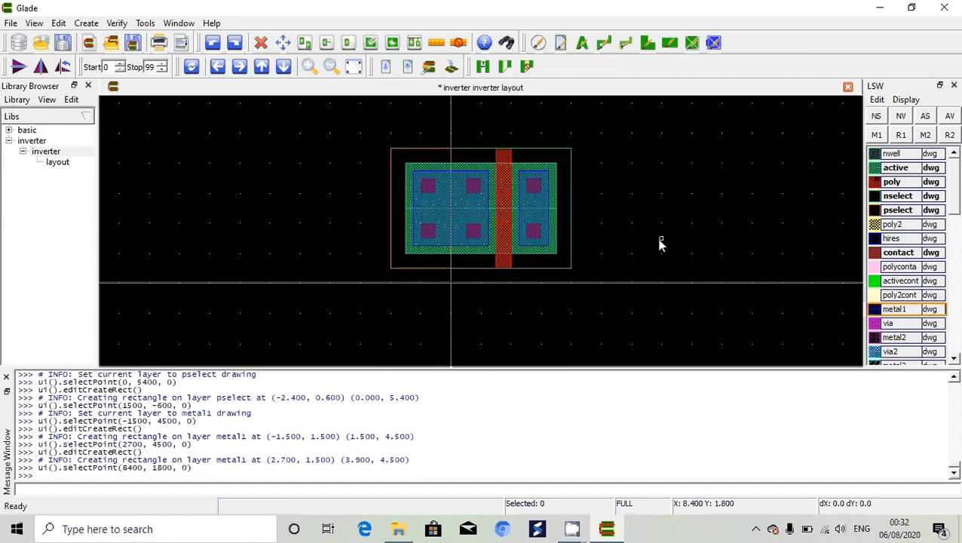
# Cover the upper transistor's contacts with metal1 rectangles from (-1.5, 9.9) to (1.5, 16.5) and from (2.7, 9.9) to (3.9, 16.5)
pyautogui.press('Up')
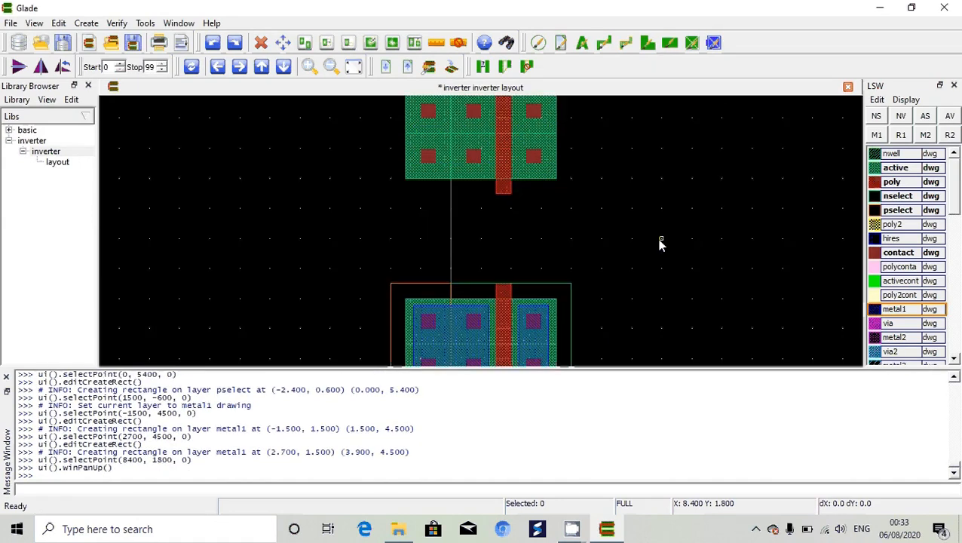
pyautogui.press('Up')
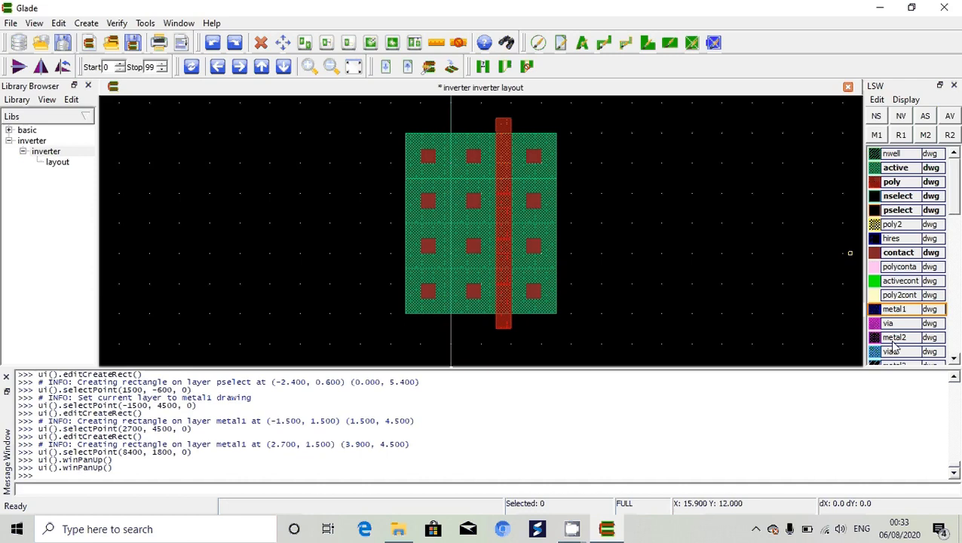
pyautogui.click(894, 311)
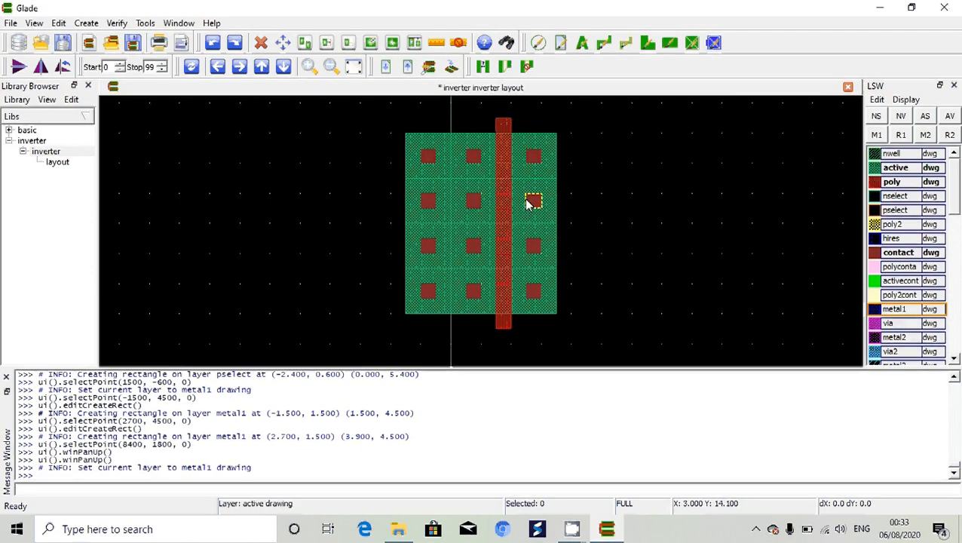
pyautogui.click(414, 144)
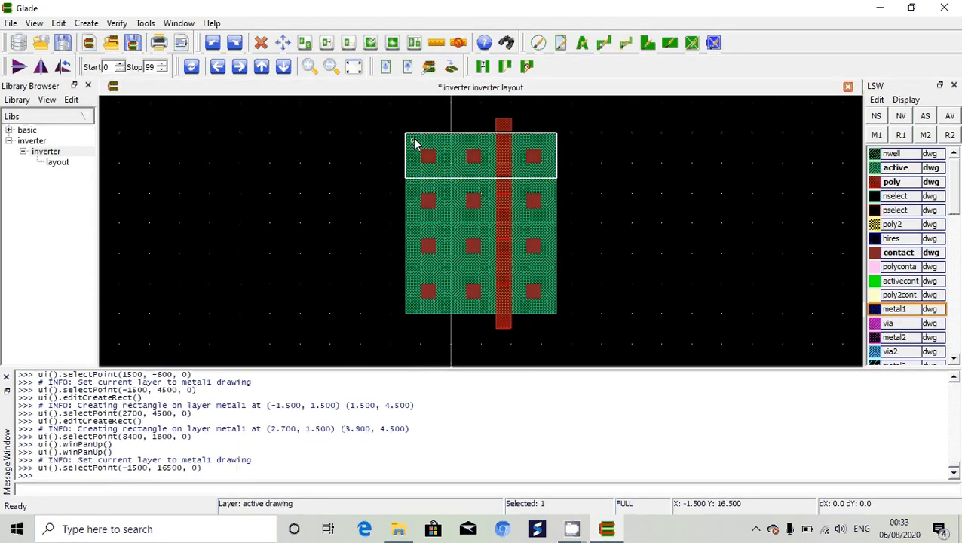
pyautogui.press('r')
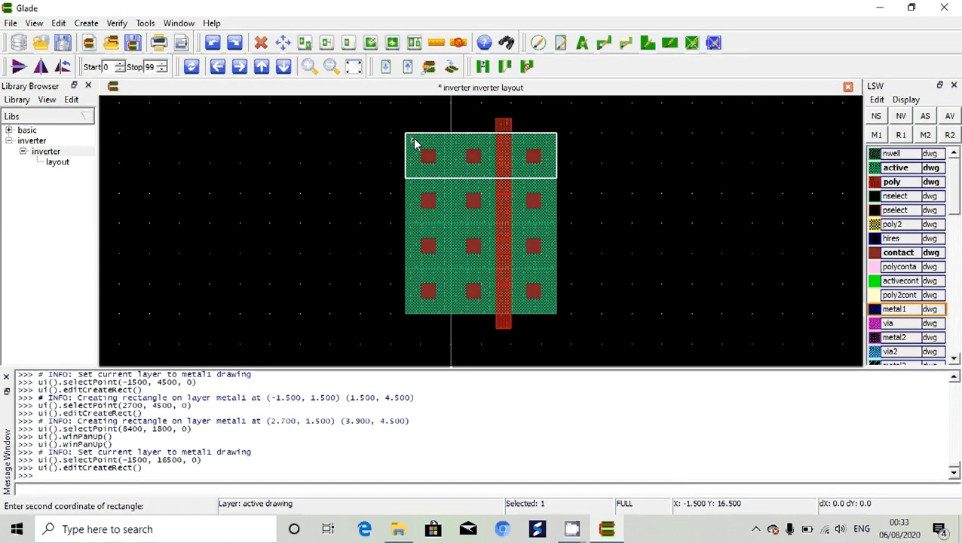
pyautogui.click(487, 316)
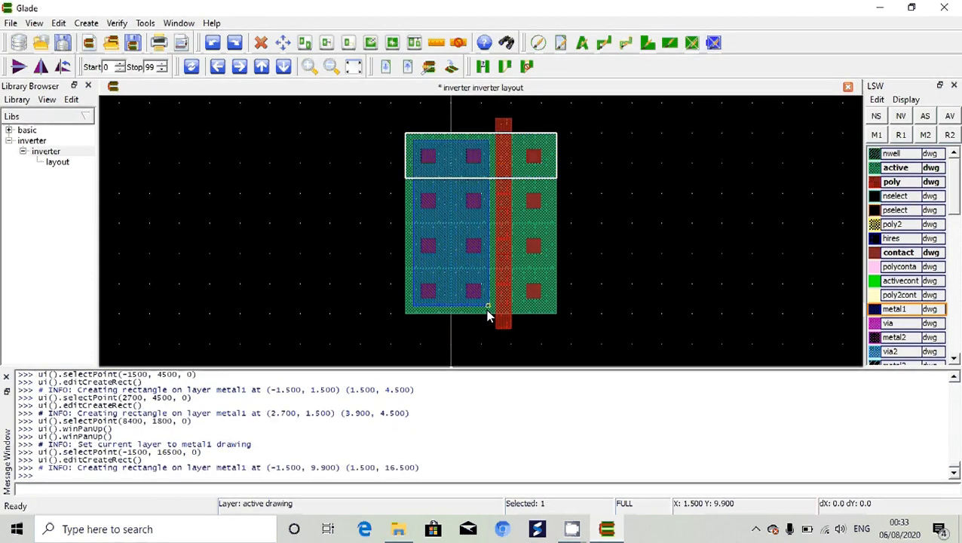
pyautogui.click(520, 147)
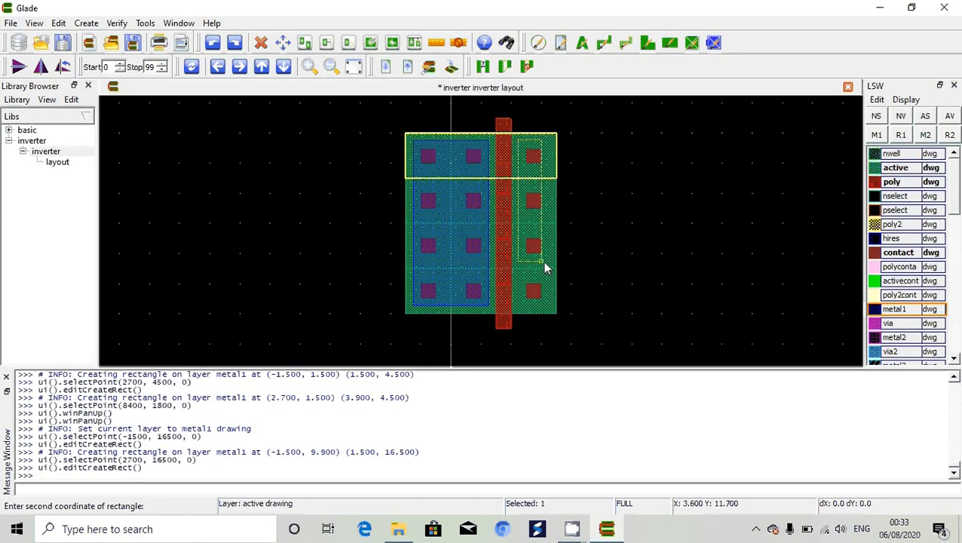
pyautogui.click(551, 309)
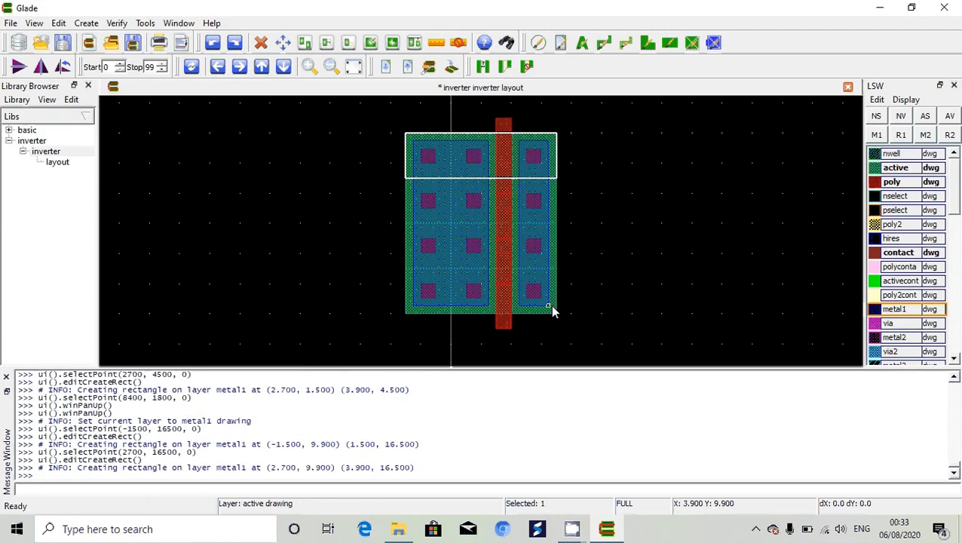
pyautogui.click(610, 285)
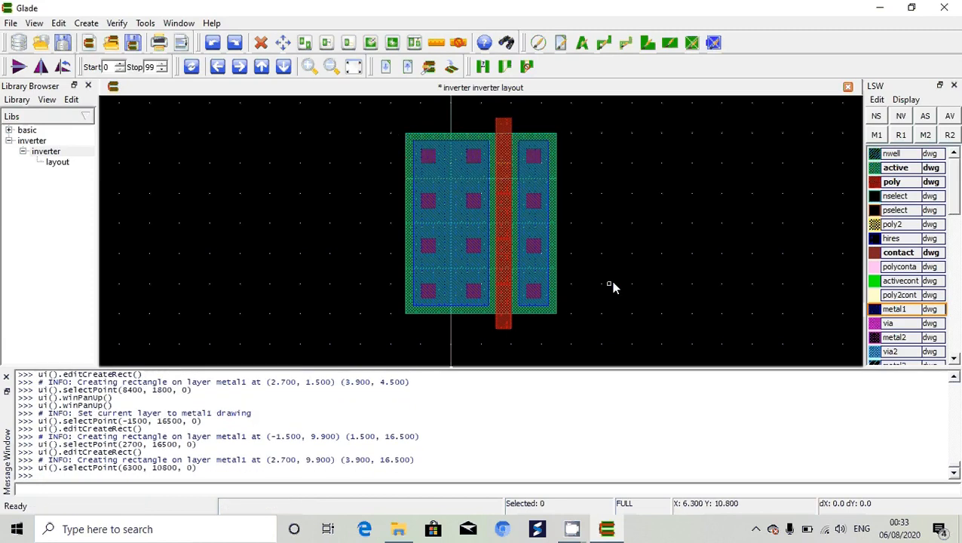
# Draw a pselect rectangle from (0, 9) to (4.8, 17.4) around the gate side of the upper transistor
pyautogui.click(897, 211)
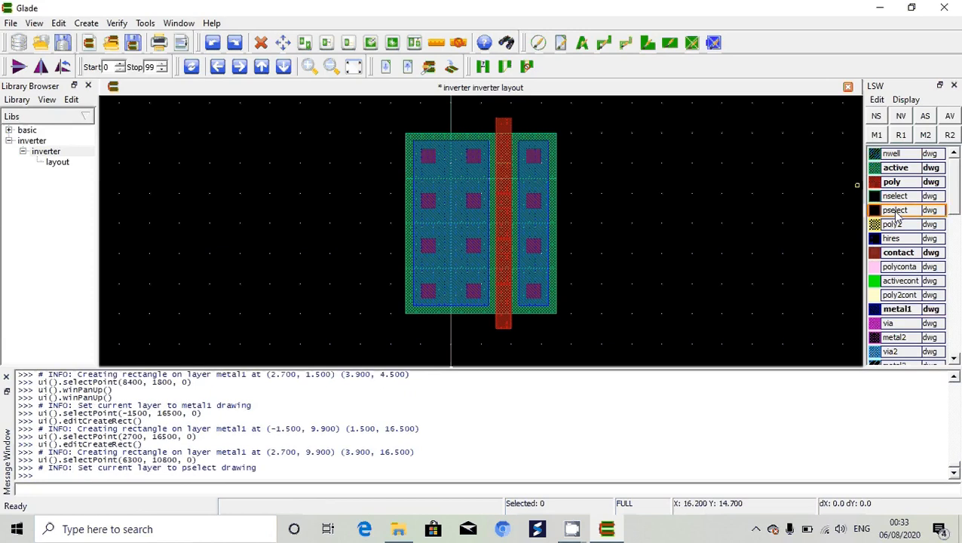
pyautogui.click(570, 125)
pyautogui.press('r')
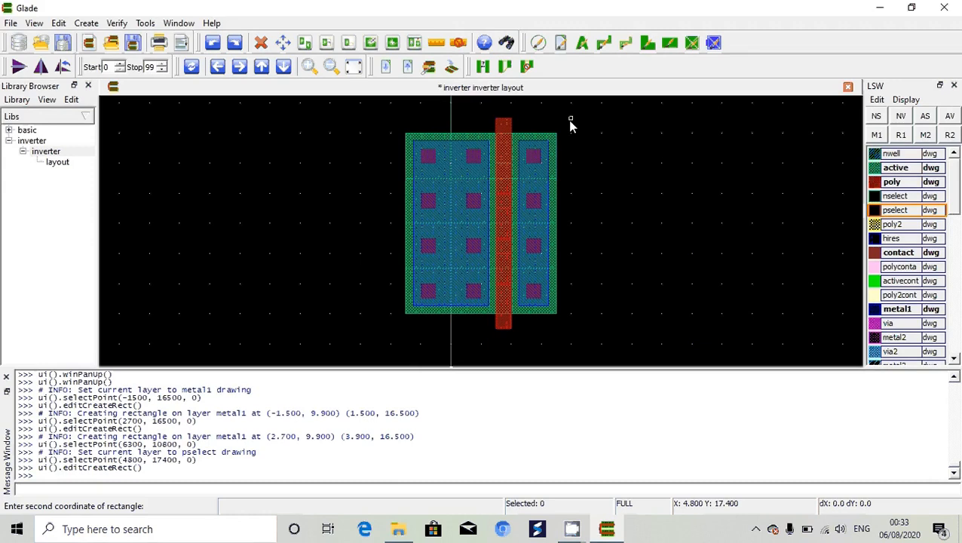
pyautogui.click(450, 329)
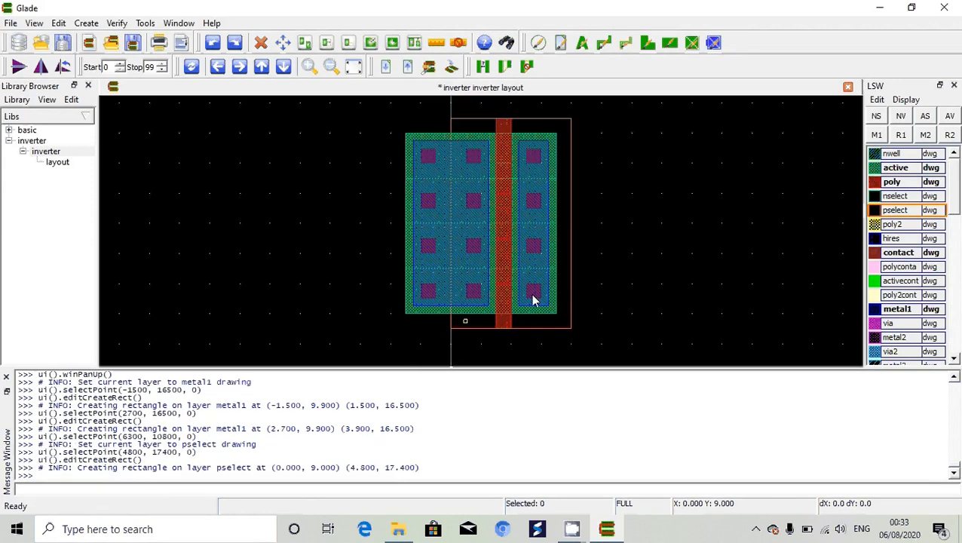
# Draw an nselect rectangle from (-2.4, 9) to (0, 17.4) adjoining the upper transistor's pselect rectangle
pyautogui.click(896, 196)
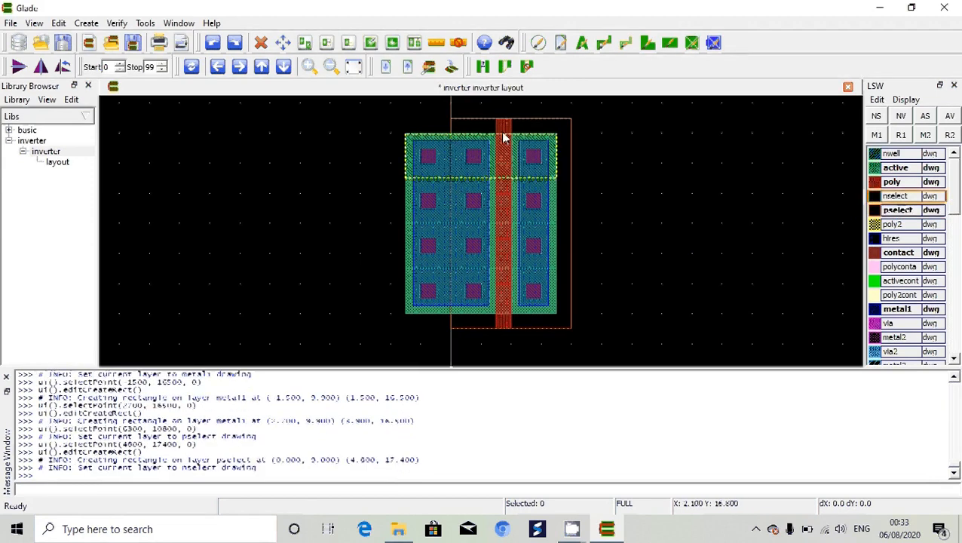
pyautogui.click(449, 120)
pyautogui.press('r')
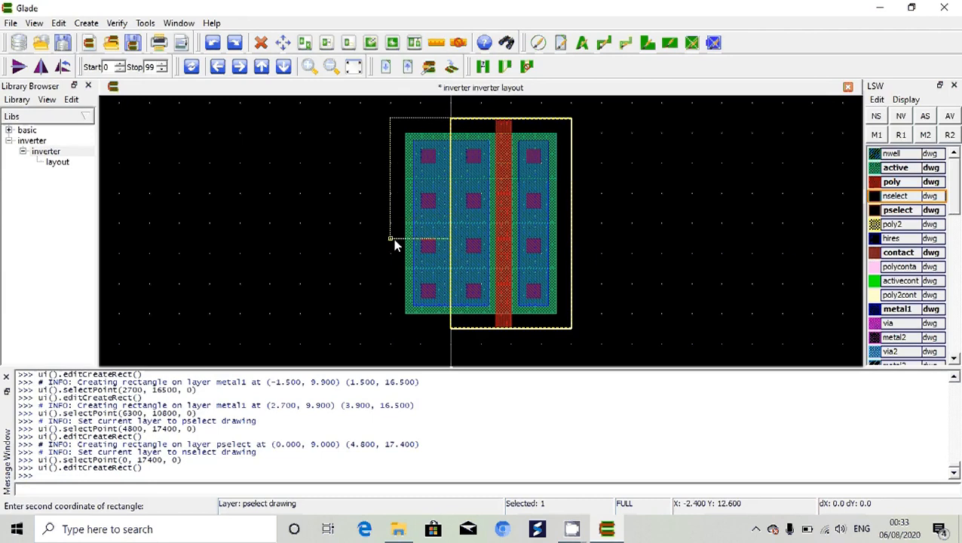
pyautogui.click(390, 330)
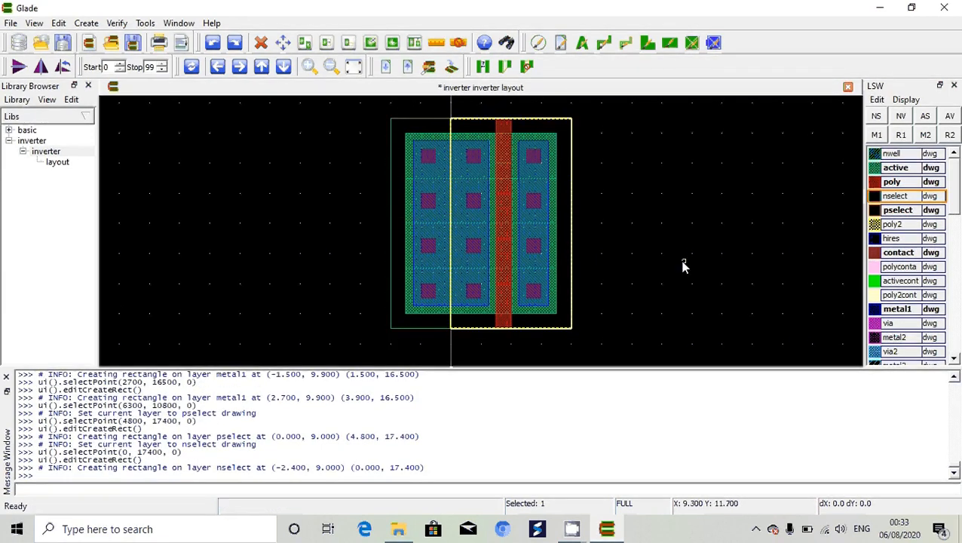
pyautogui.click(682, 266)
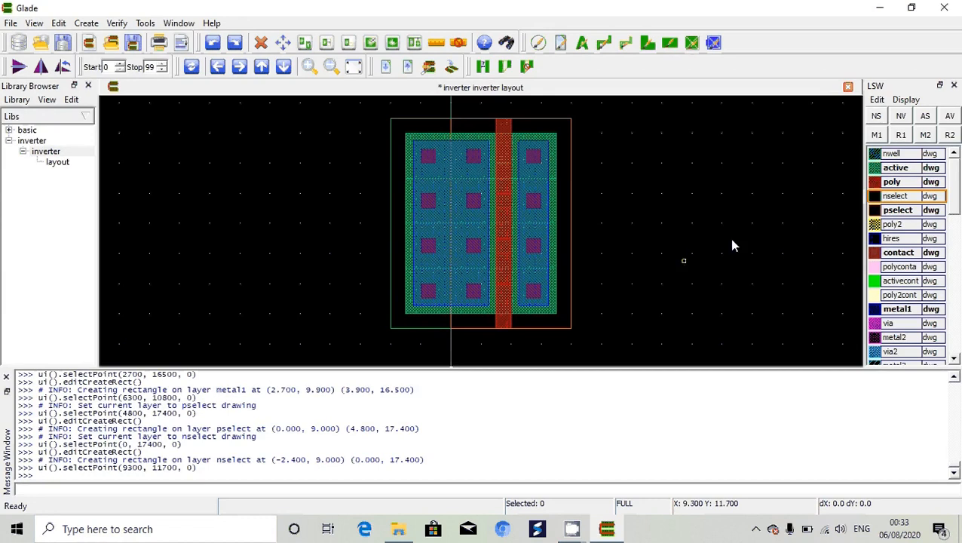
pyautogui.click(898, 155)
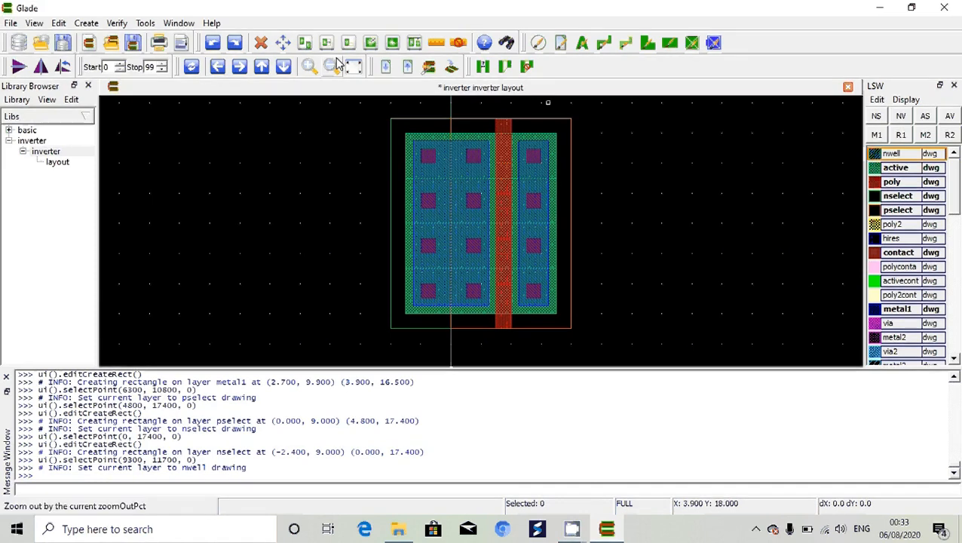
pyautogui.click(316, 72)
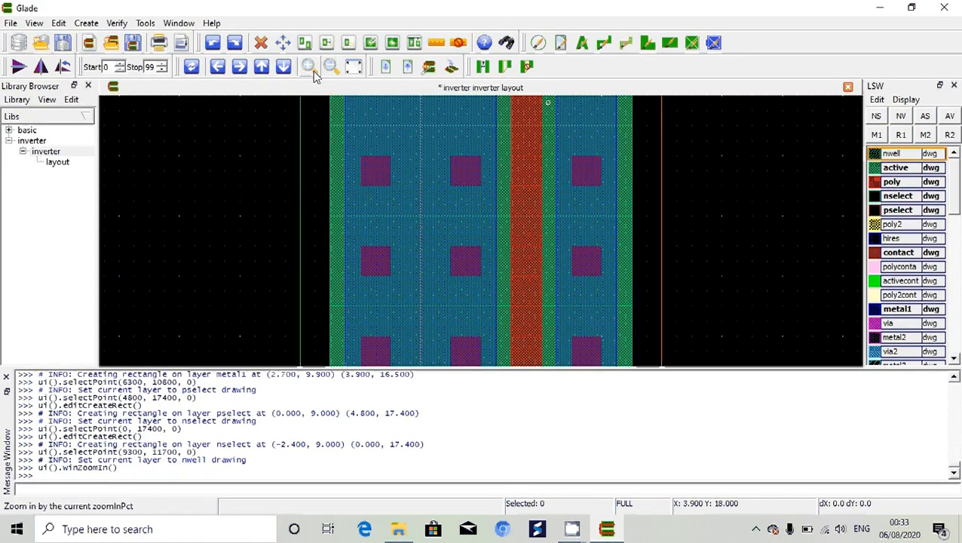
pyautogui.press('Up')
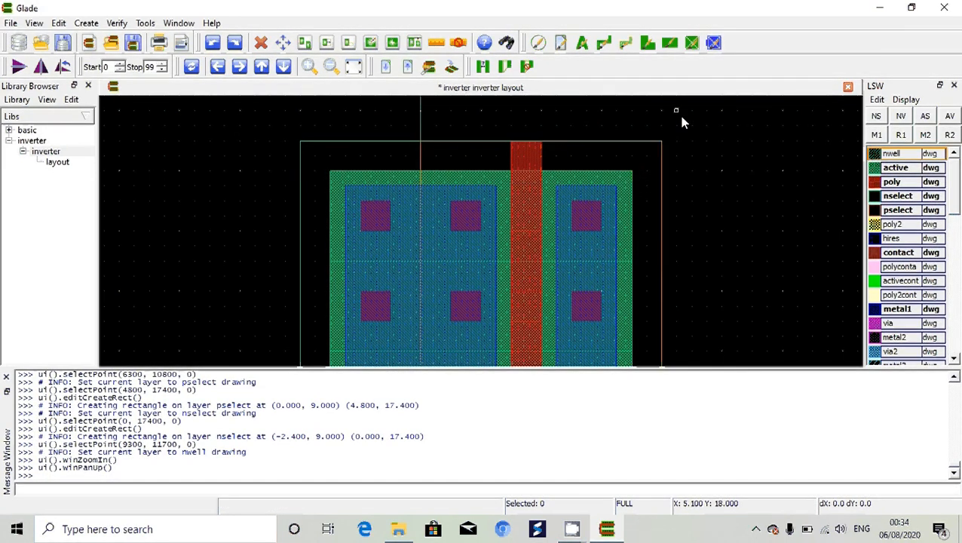
pyautogui.press('Up')
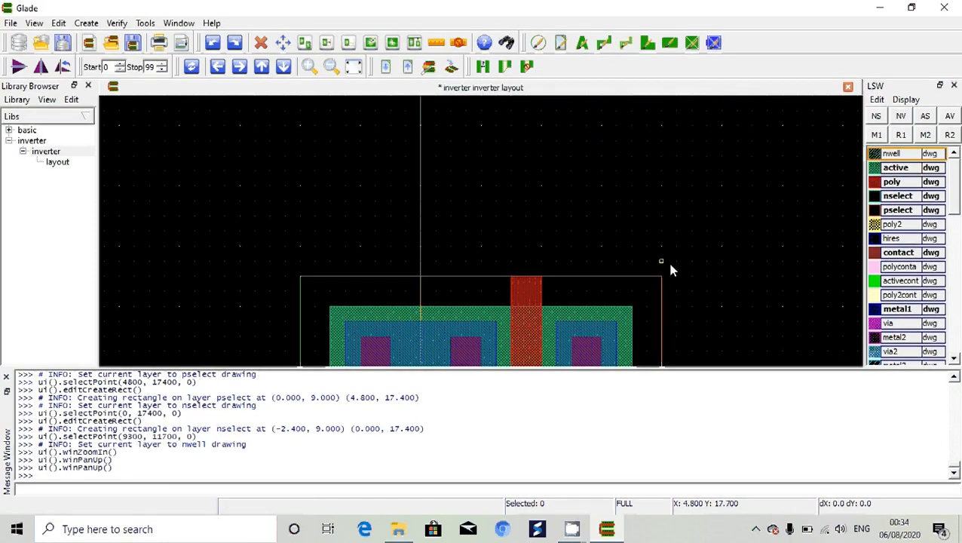
pyautogui.click(725, 219)
pyautogui.press('r')
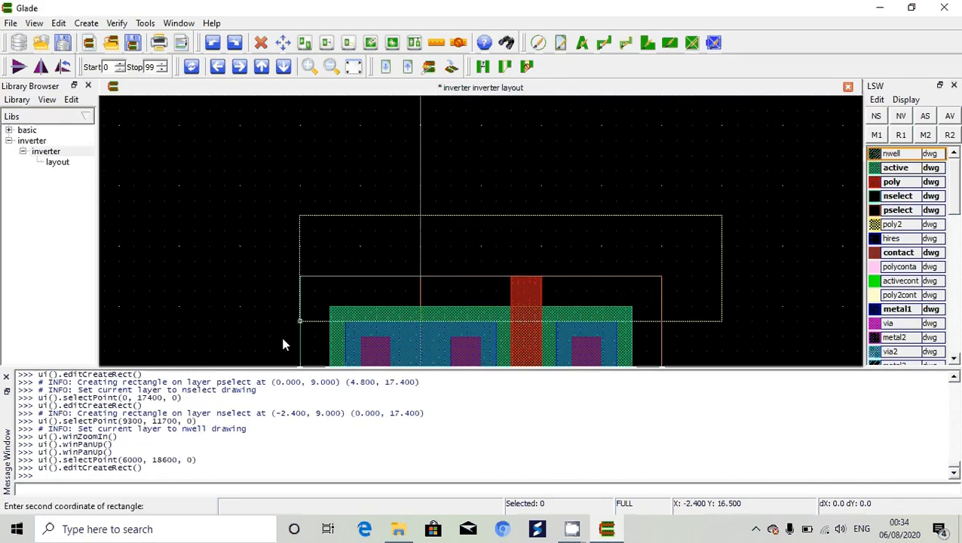
pyautogui.press('Down')
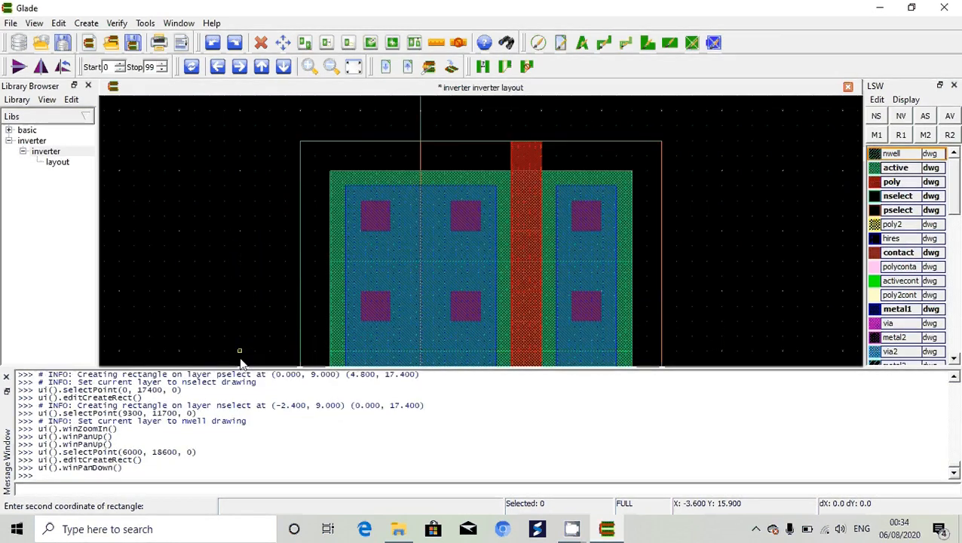
pyautogui.press('Down')
pyautogui.press('Down')
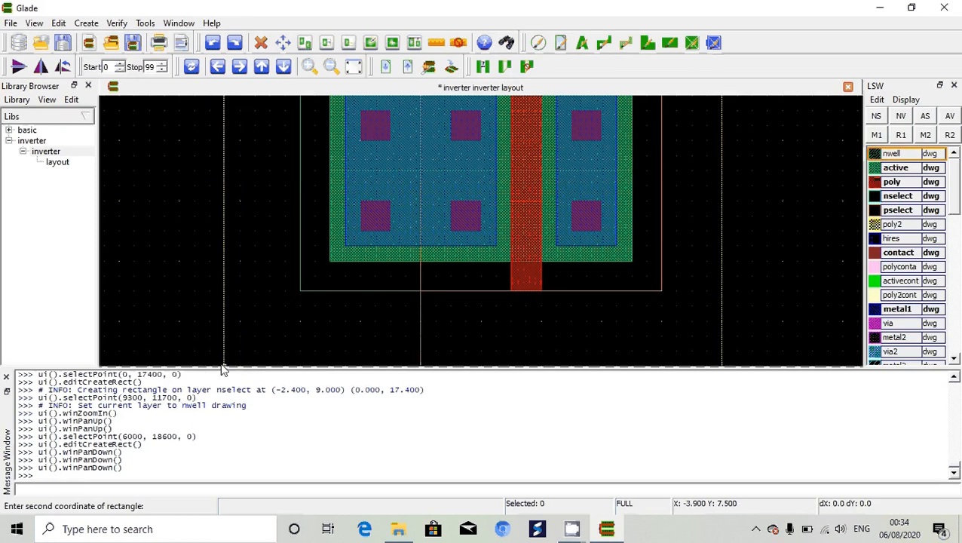
pyautogui.press('Delete')
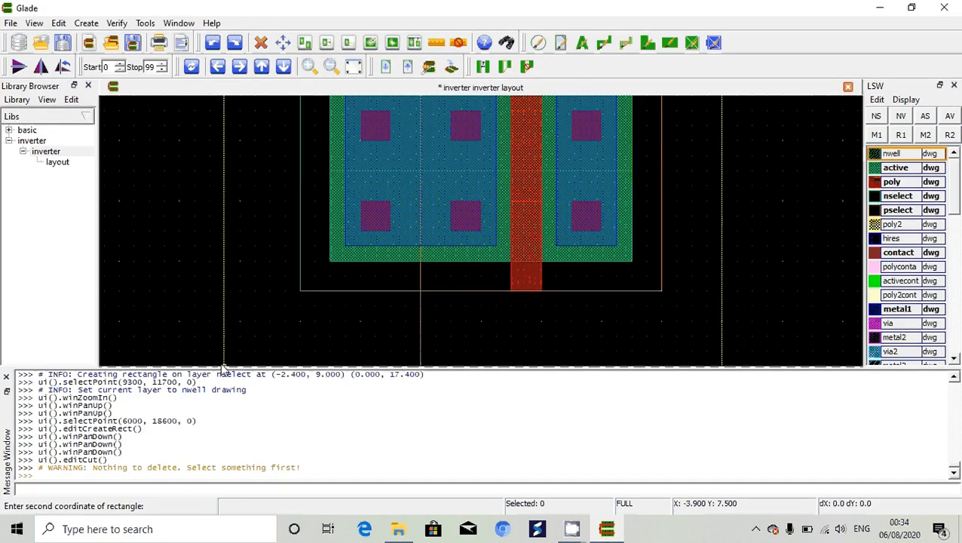
pyautogui.click(228, 320)
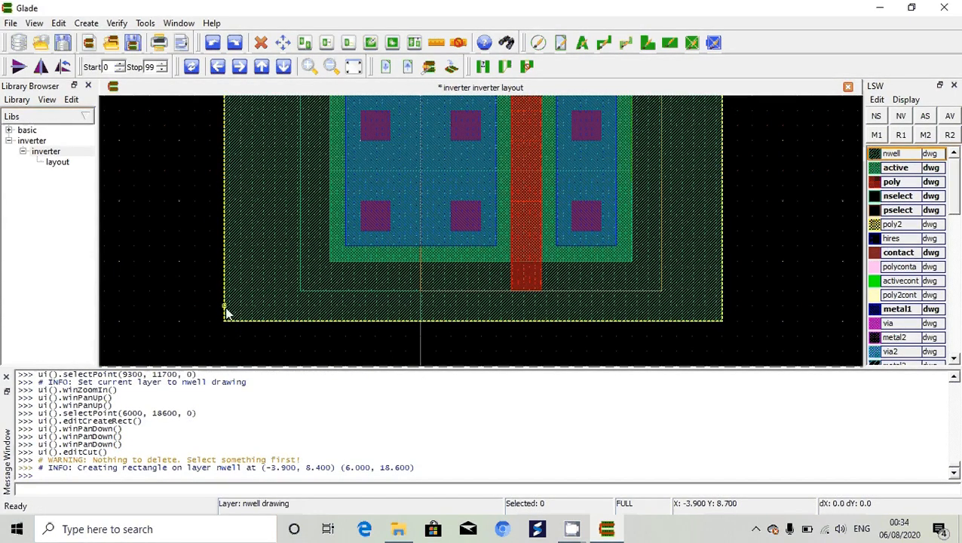
pyautogui.click(227, 312)
pyautogui.press('Delete')
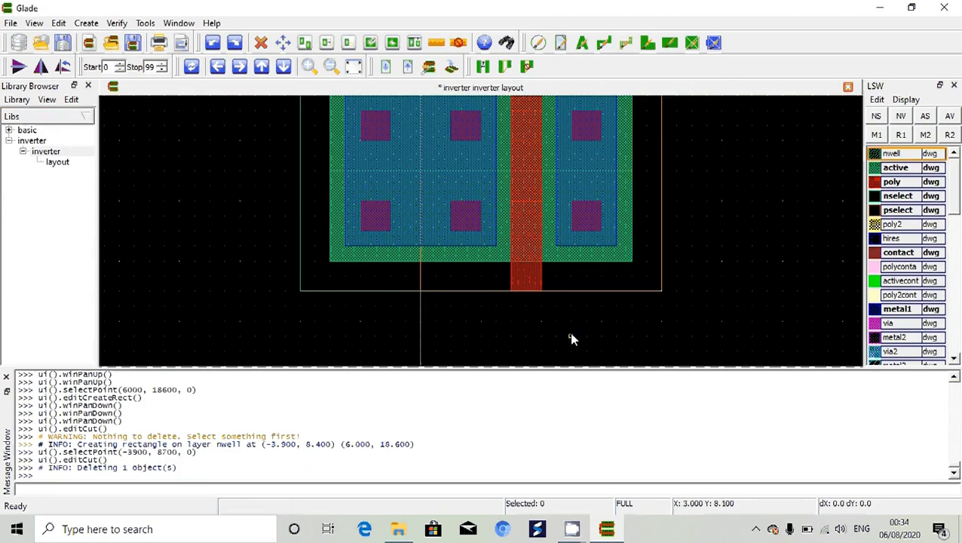
# Draw an nwell rectangle from (-3.6, 7.8) to (6, 18.6) enclosing the whole upper transistor
pyautogui.click(898, 157)
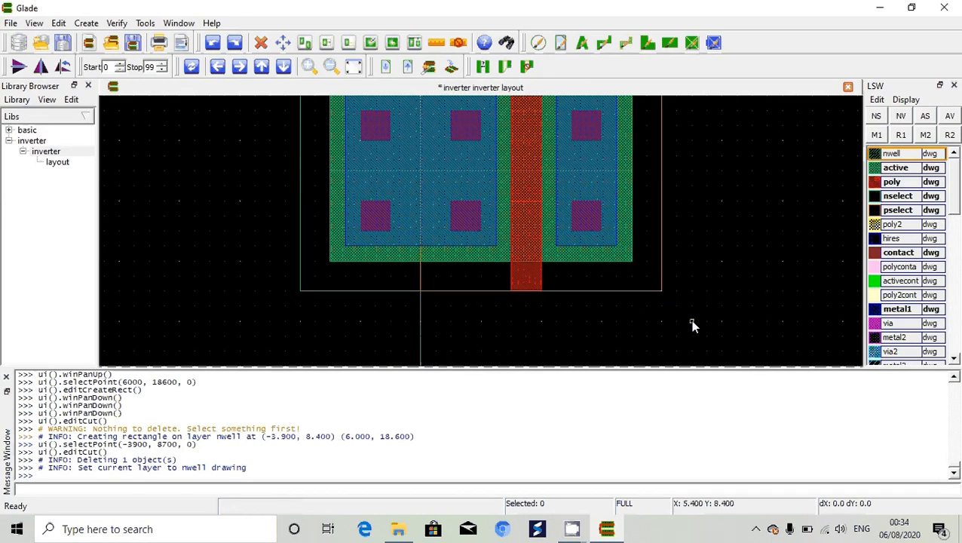
pyautogui.click(719, 351)
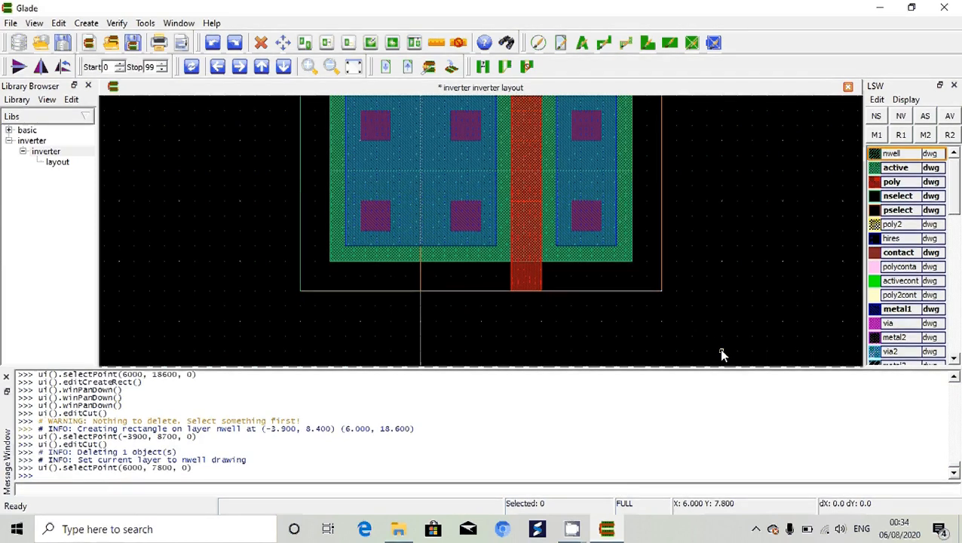
pyautogui.press('r')
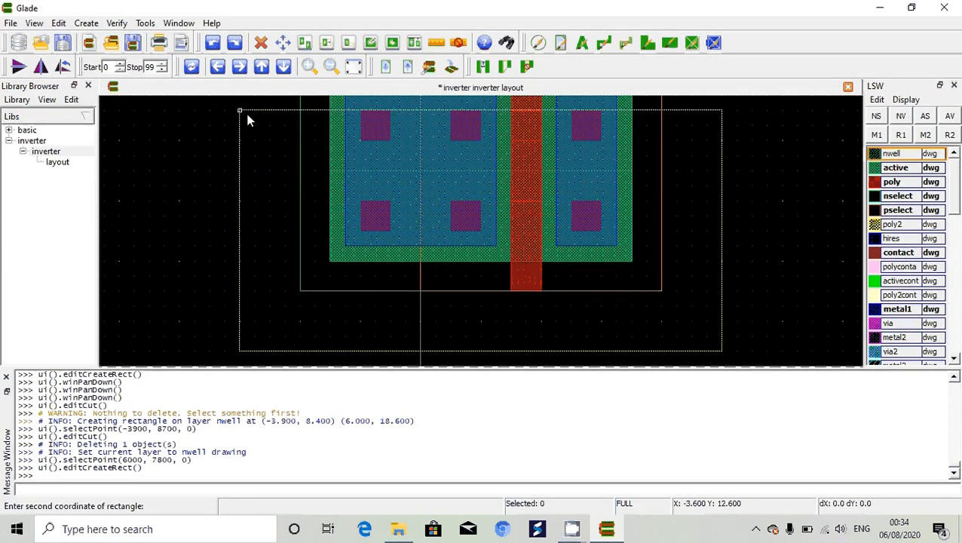
pyautogui.press('Up')
pyautogui.press('Up')
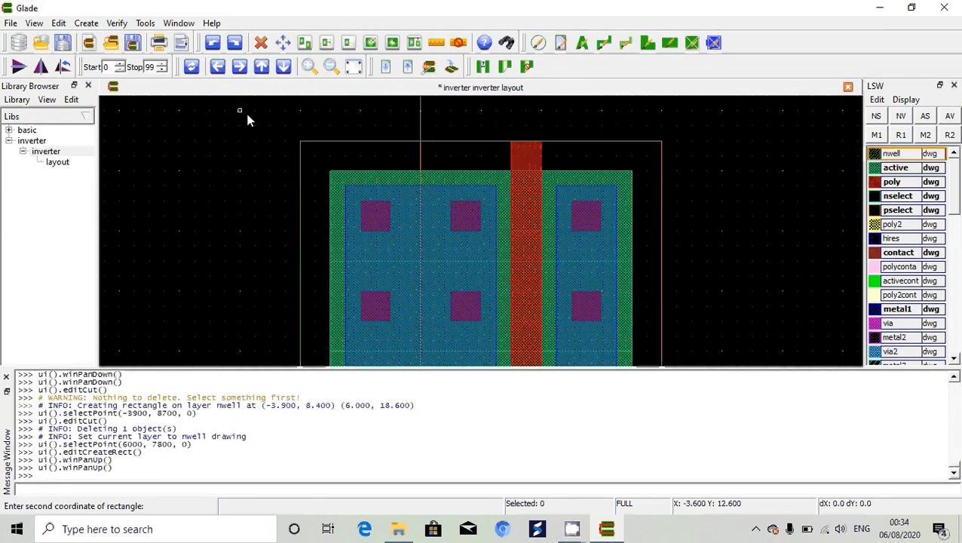
pyautogui.press('Up')
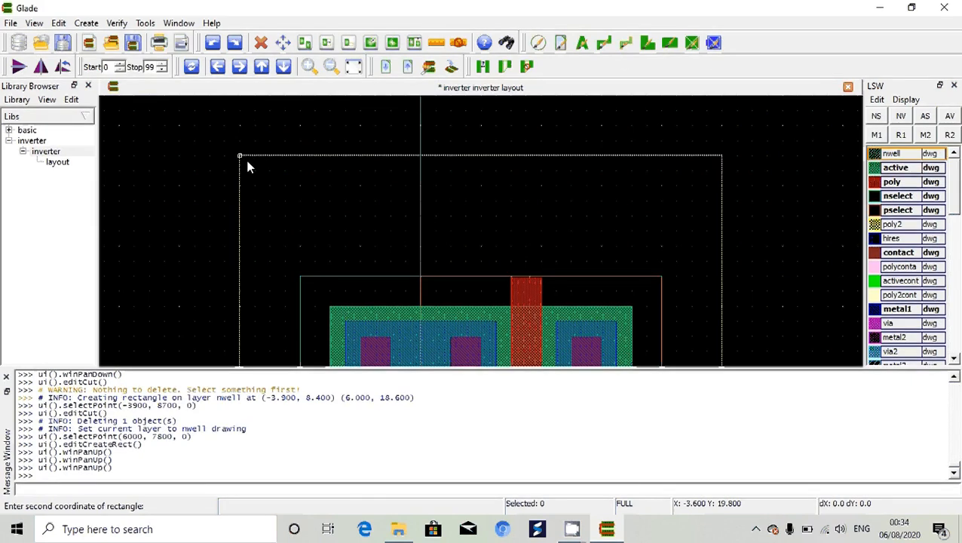
pyautogui.click(239, 217)
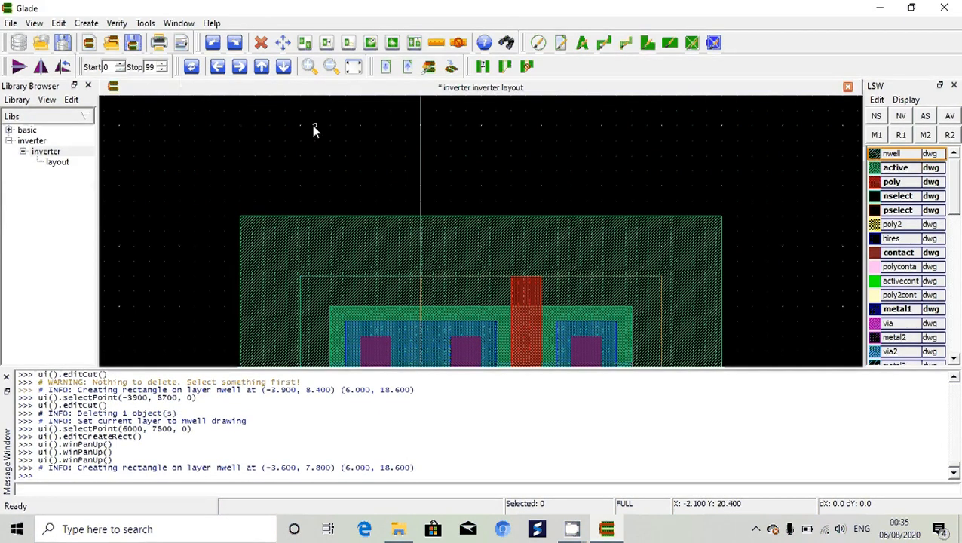
# Connect the gates of the two transistors with a poly rectangle from (1.8, 4.8) to (2.4, 9)
pyautogui.click(353, 68)
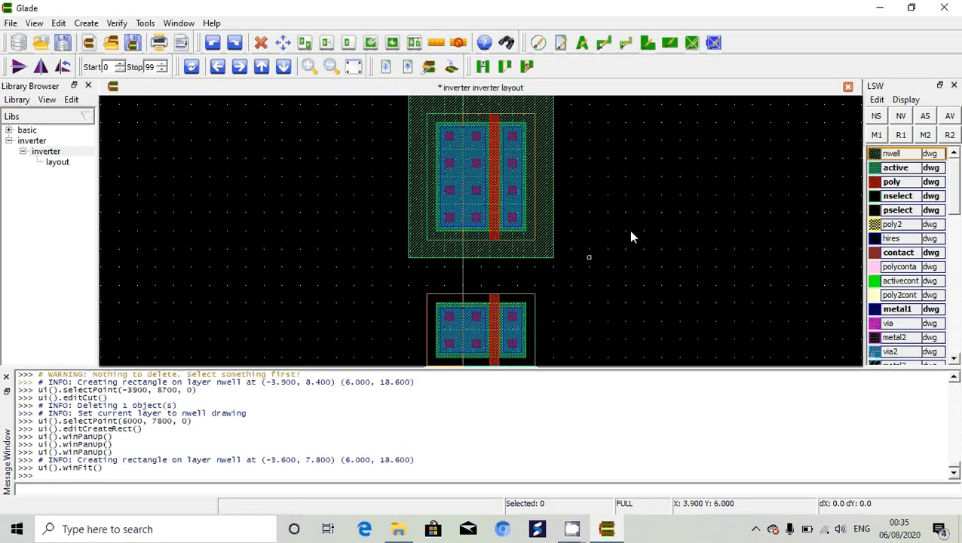
pyautogui.click(888, 182)
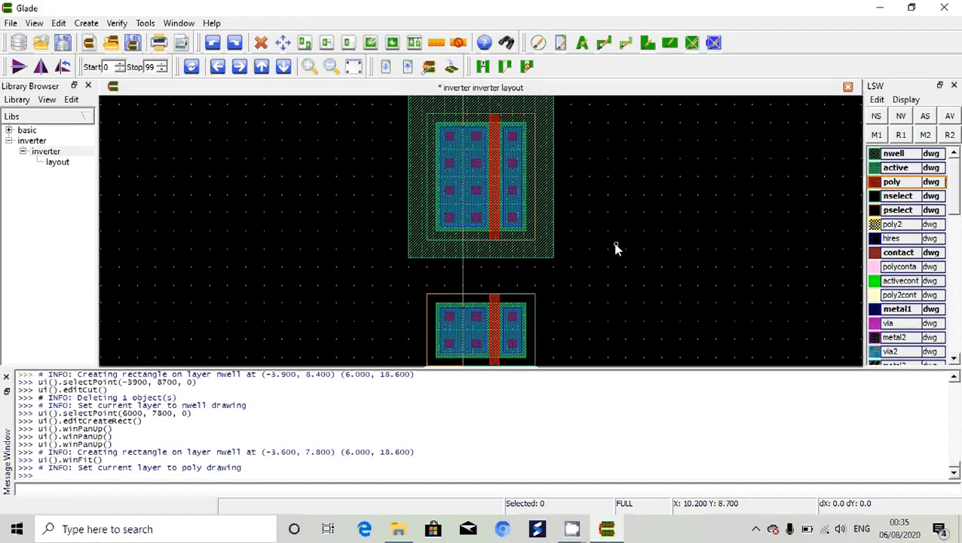
pyautogui.click(489, 243)
pyautogui.press('r')
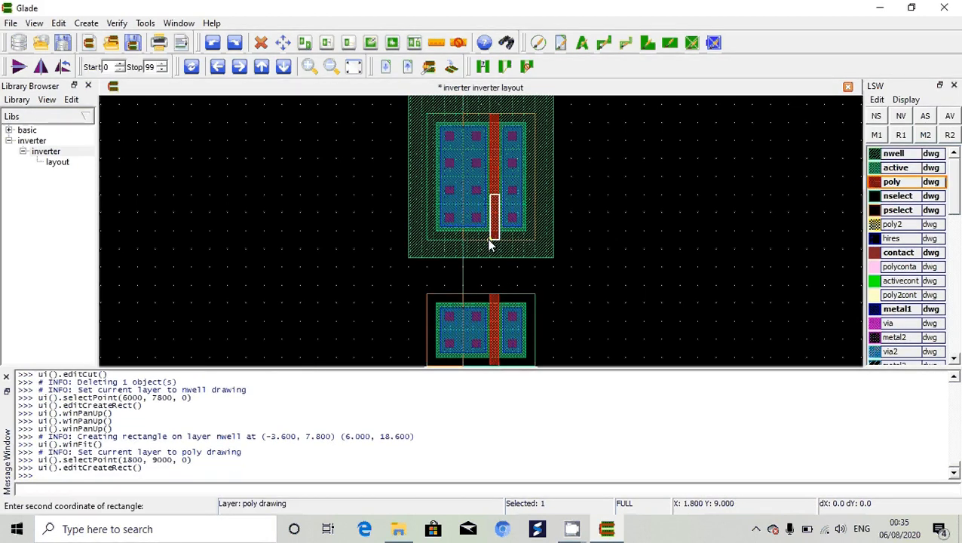
pyautogui.click(498, 306)
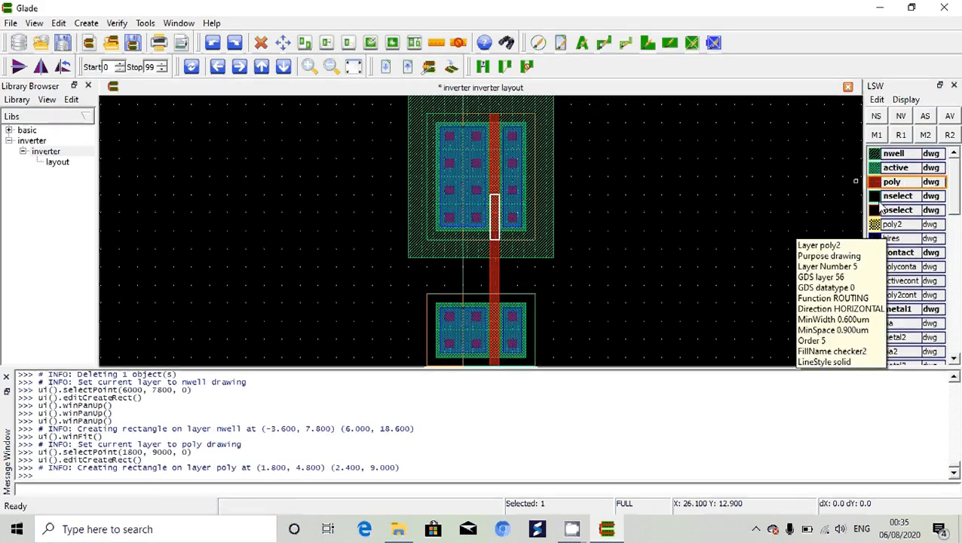
# Link both transistors' drains with metal1 from (2.7, 3.3) to (3.9, 9.9) and add a metal1 output strip from (3.9, 6.3) to (16.5, 7.5)
pyautogui.click(908, 311)
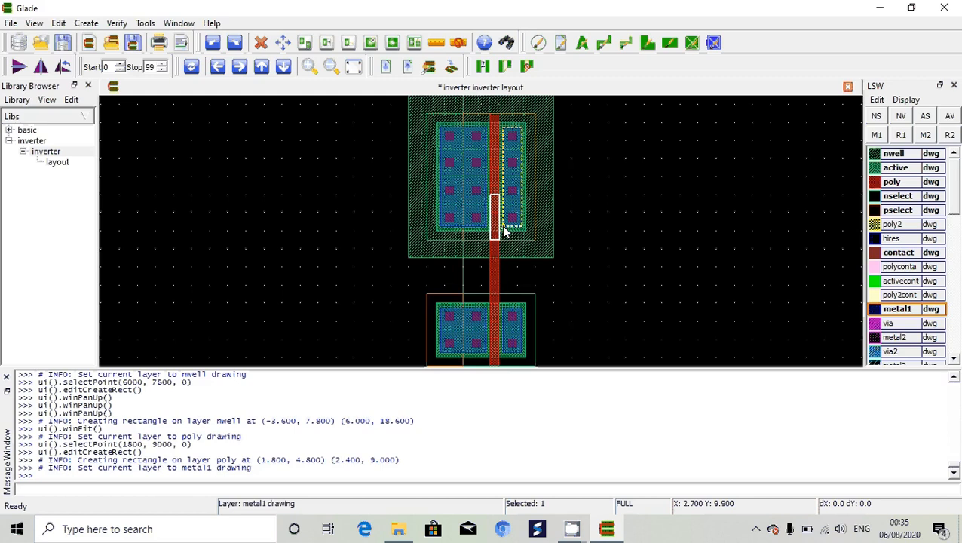
pyautogui.press('r')
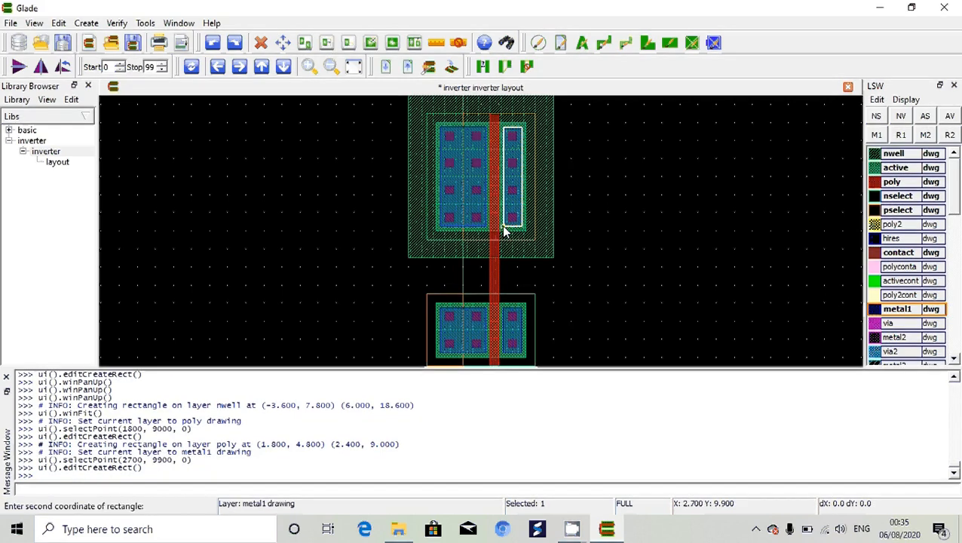
pyautogui.click(525, 330)
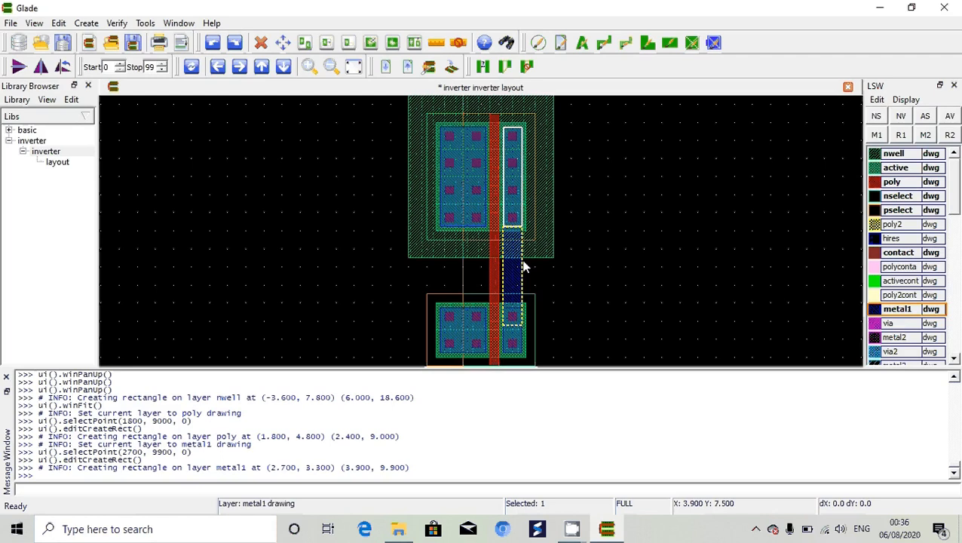
pyautogui.click(525, 266)
pyautogui.press('r')
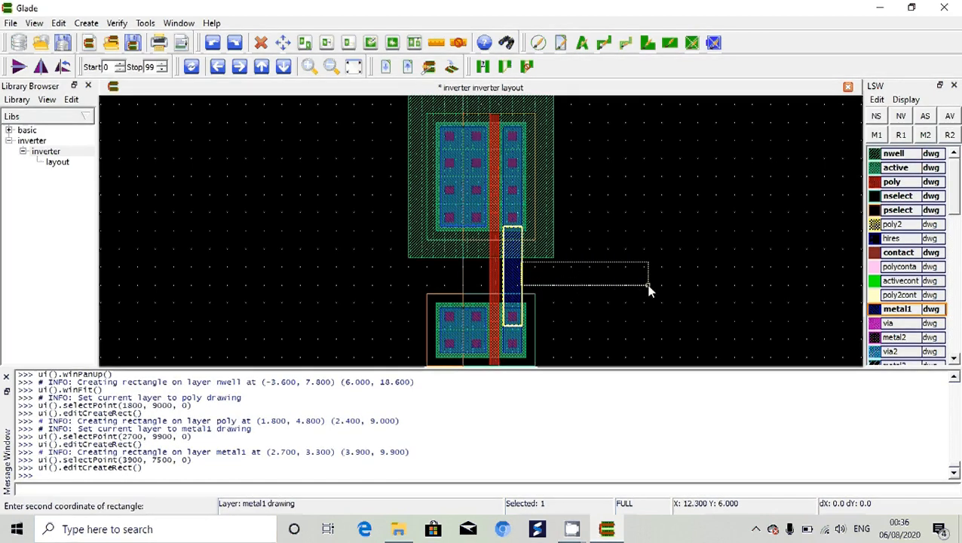
pyautogui.click(710, 281)
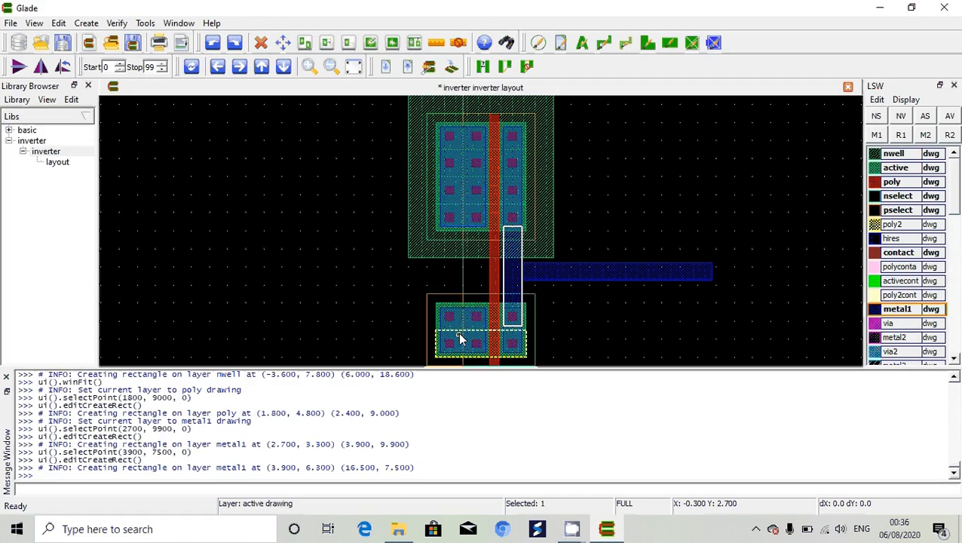
# Draw a metal1 strip from (-0.3, 1.5) to (-16.8, 3) leading outward from the lower transistor's source metal
pyautogui.click(461, 360)
pyautogui.press('r')
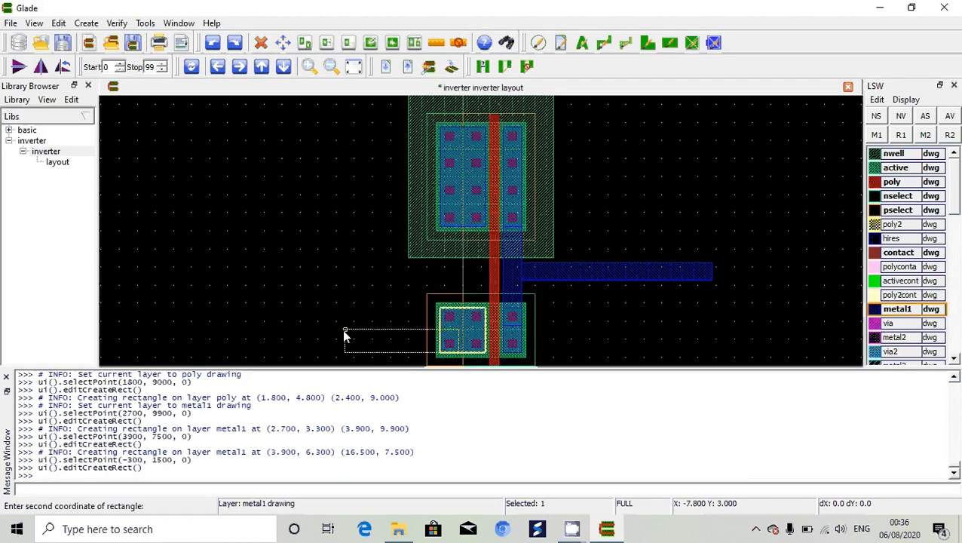
pyautogui.click(209, 330)
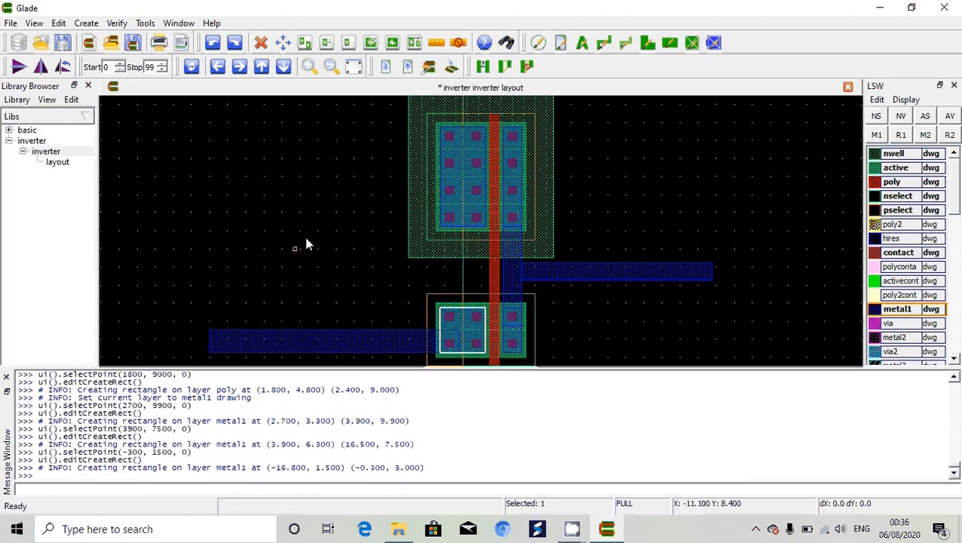
# Draw a metal1 strip from (-0.3, 16.5) to (-16.8, 15) leading outward from the upper transistor's source metal
pyautogui.click(457, 136)
pyautogui.click(457, 136)
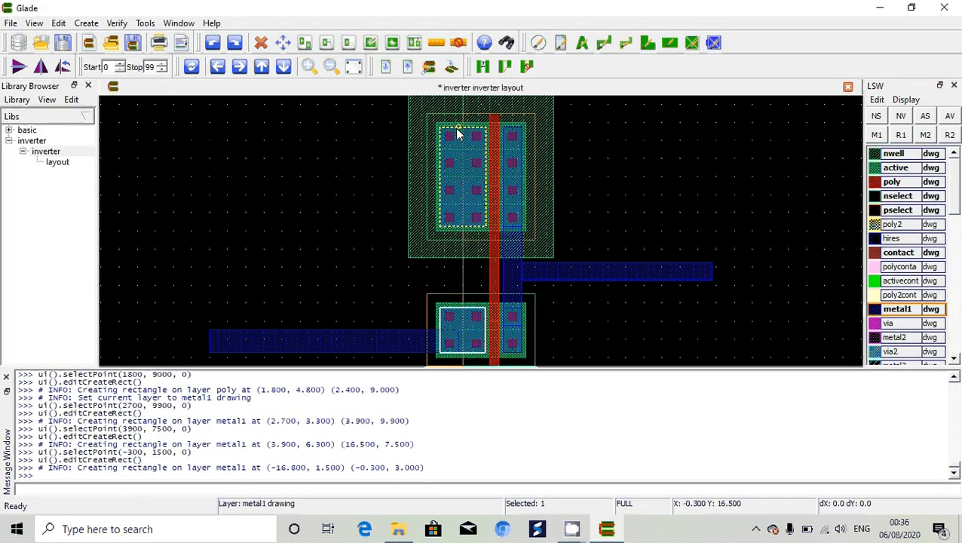
pyautogui.press('r')
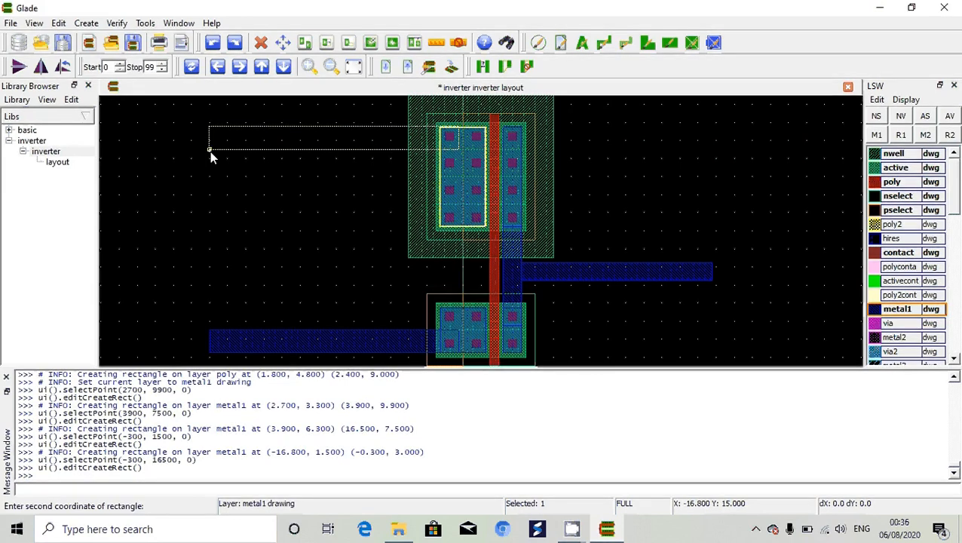
pyautogui.click(210, 150)
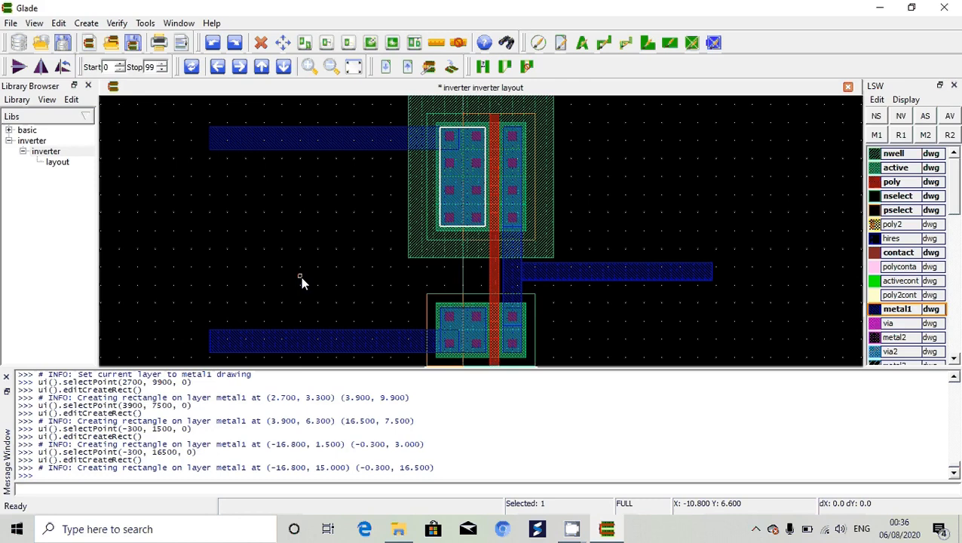
# Add a poly rectangle from (1.8, 8.1) to (-0.3, 6) beside the gate connection between the two transistors
pyautogui.click(353, 68)
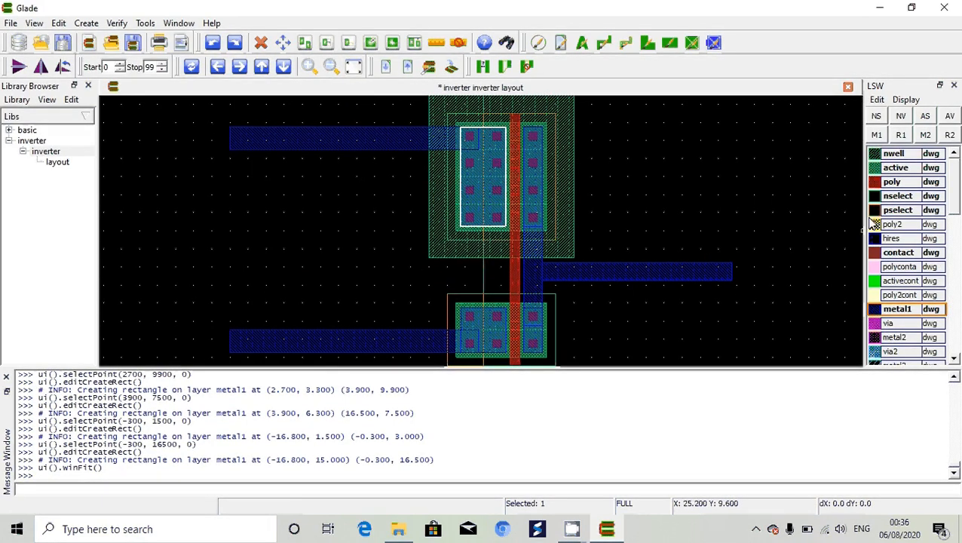
pyautogui.click(893, 181)
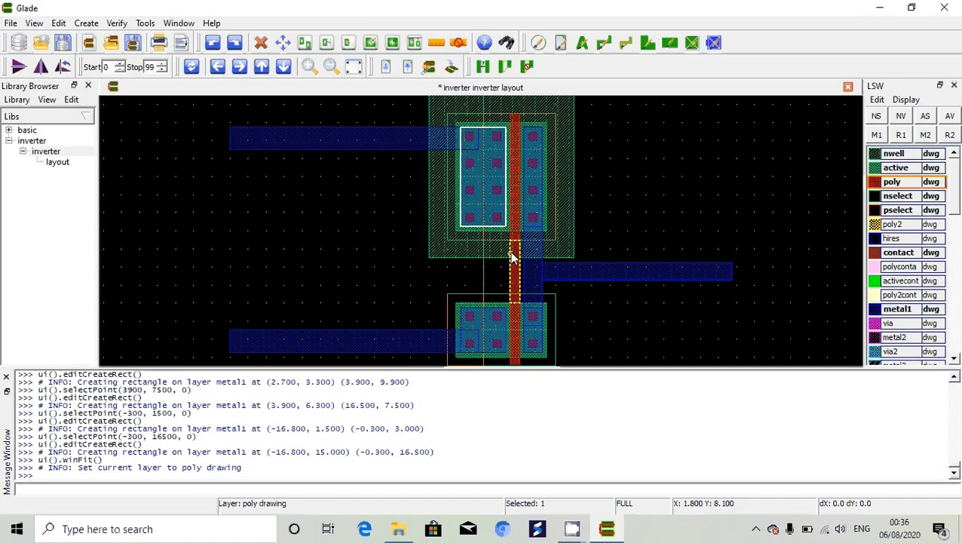
pyautogui.click(512, 257)
pyautogui.press('r')
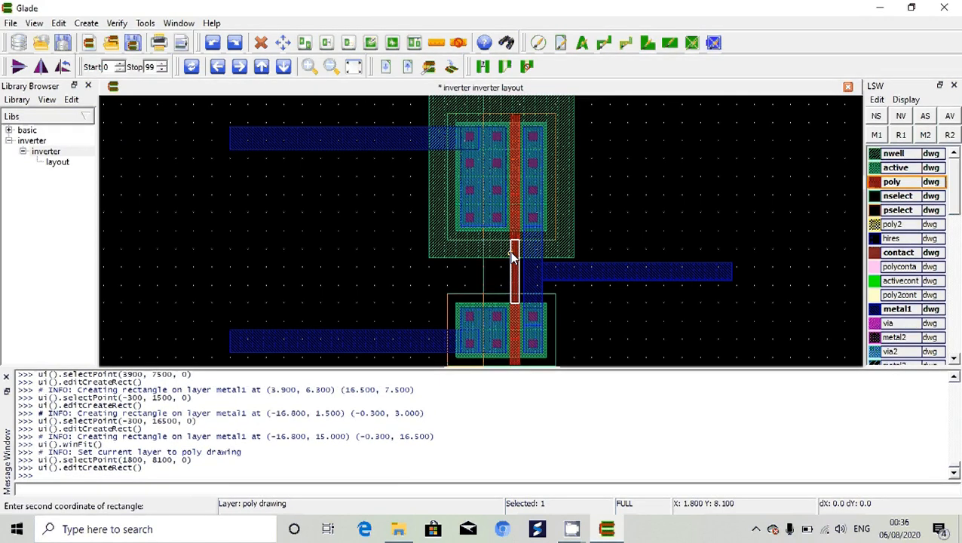
pyautogui.click(478, 284)
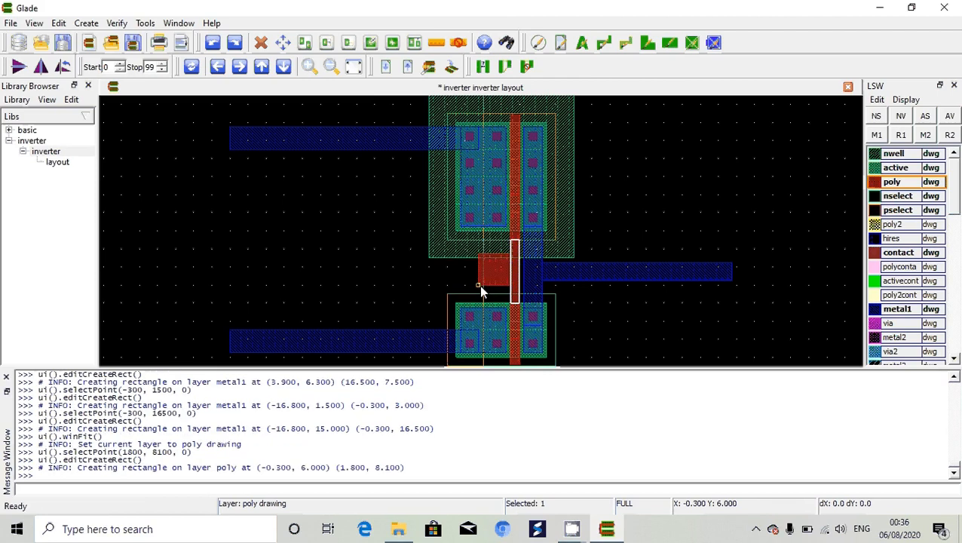
pyautogui.click(755, 253)
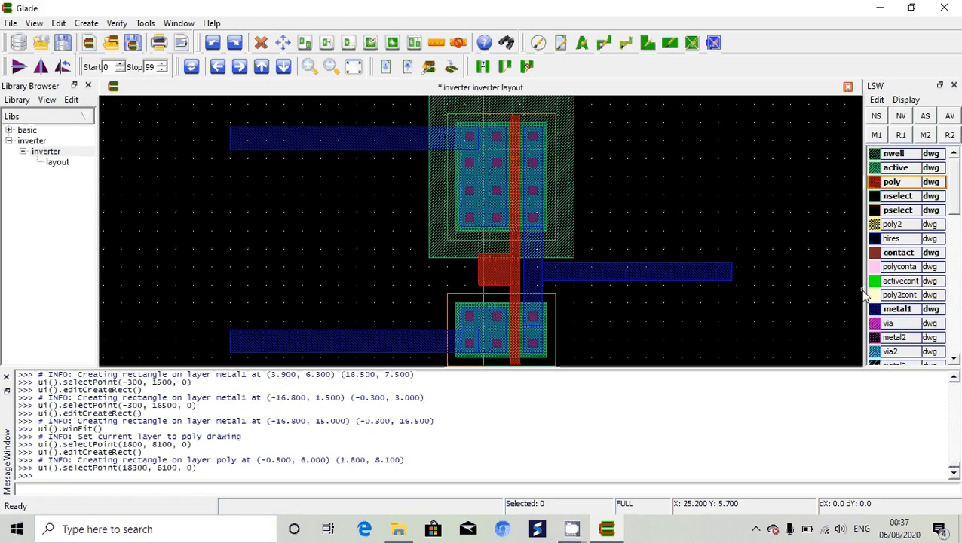
# Place a polycontact rectangle from (0.6, 7.5) to (1.2, 6.9) inside the poly pad and move it by (0, -0.3)
pyautogui.click(909, 270)
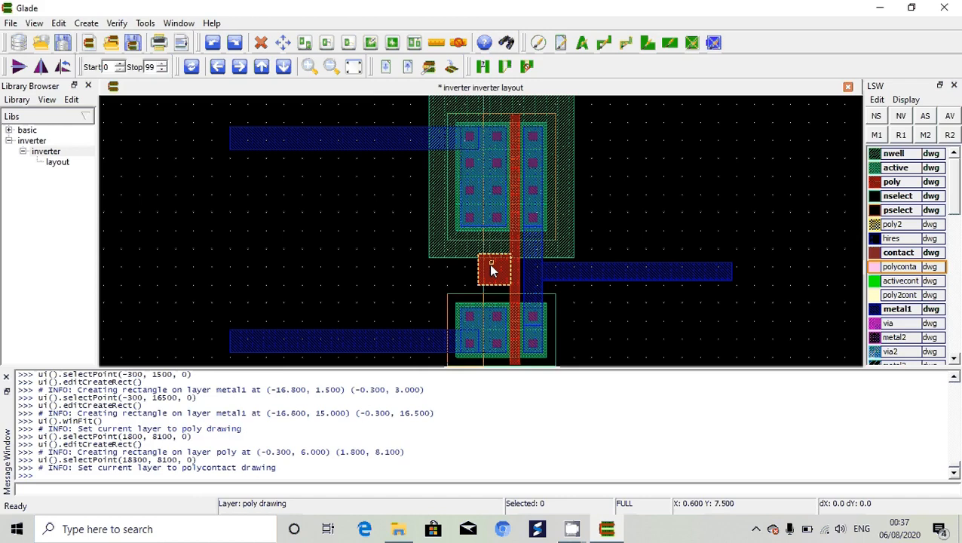
pyautogui.press('r')
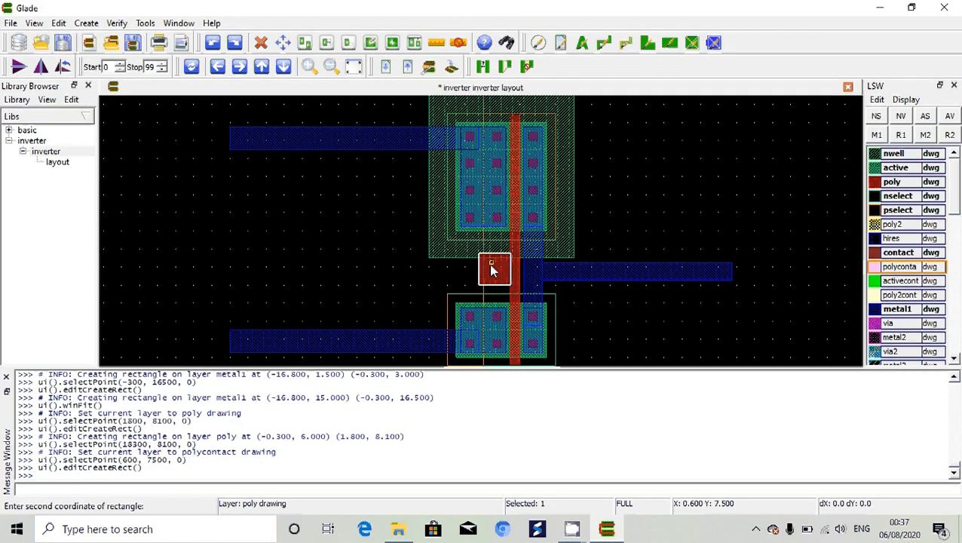
pyautogui.click(502, 274)
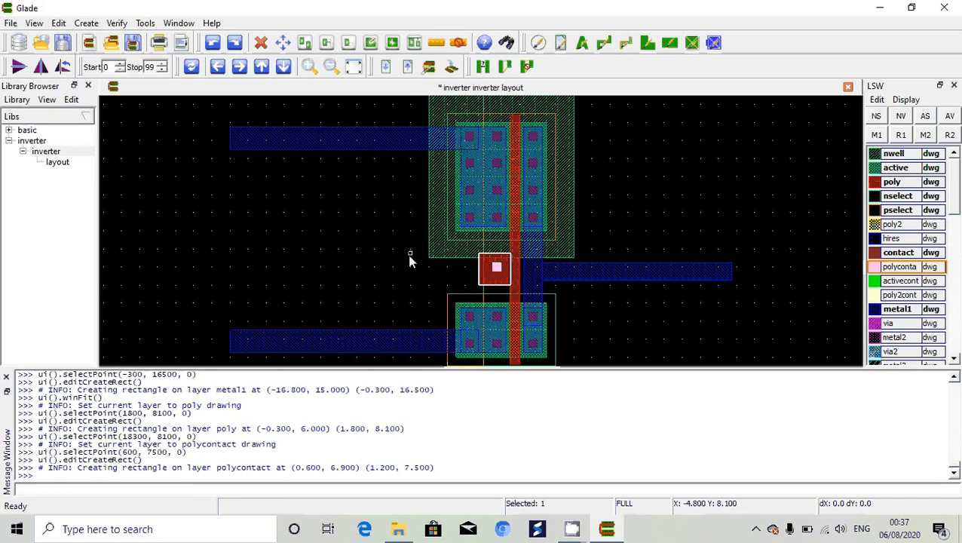
pyautogui.click(499, 273)
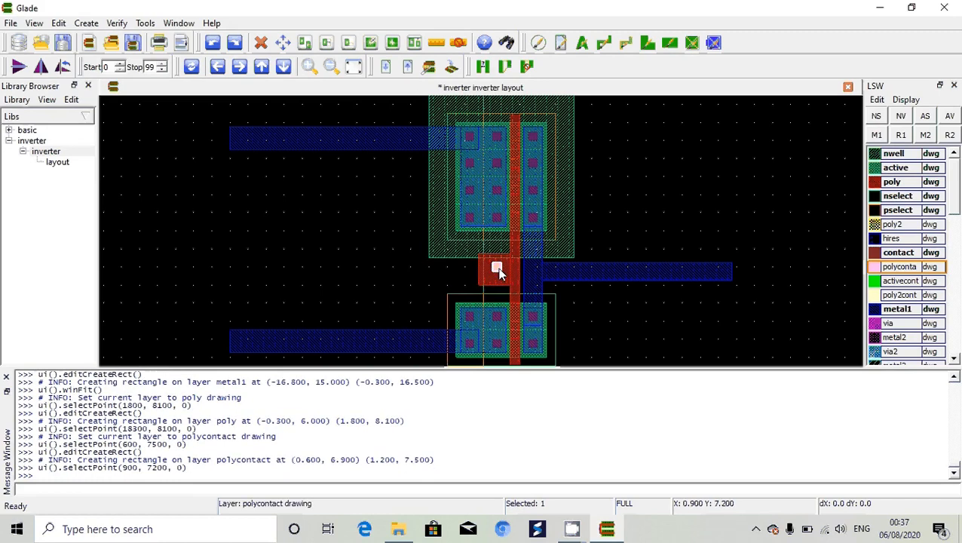
pyautogui.press('m')
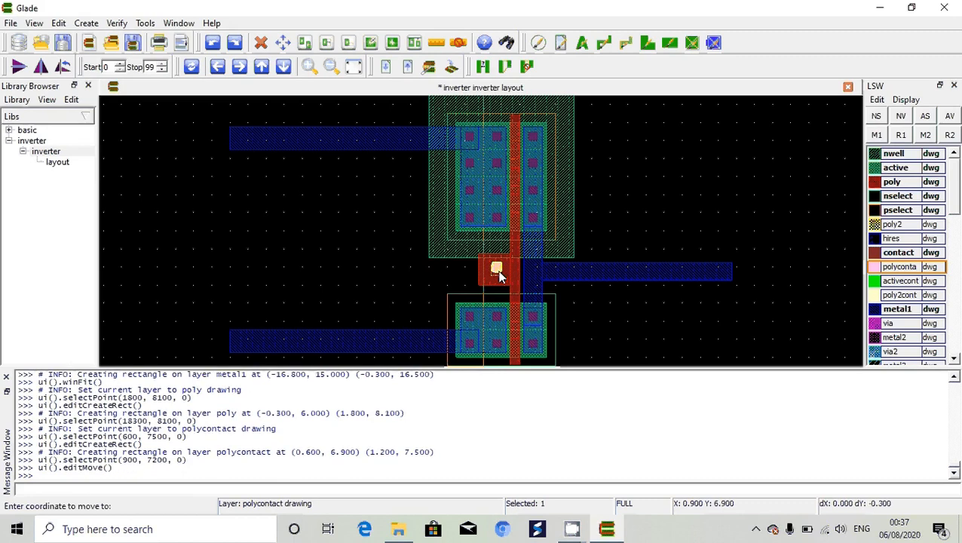
pyautogui.click(498, 274)
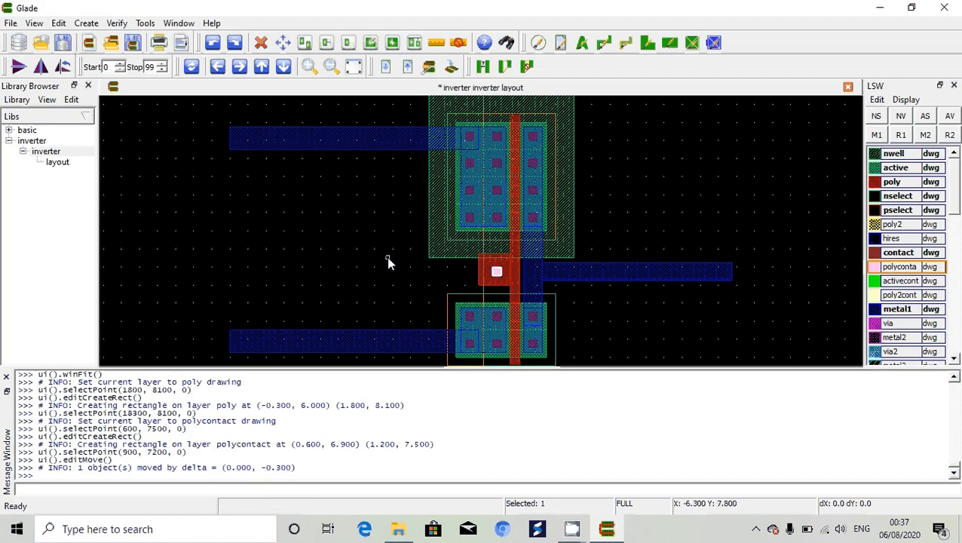
# Draw a metal1 input strip from (1.5, 6.3) to (-16.2, 7.5) covering the poly contact and extending outward
pyautogui.click(897, 309)
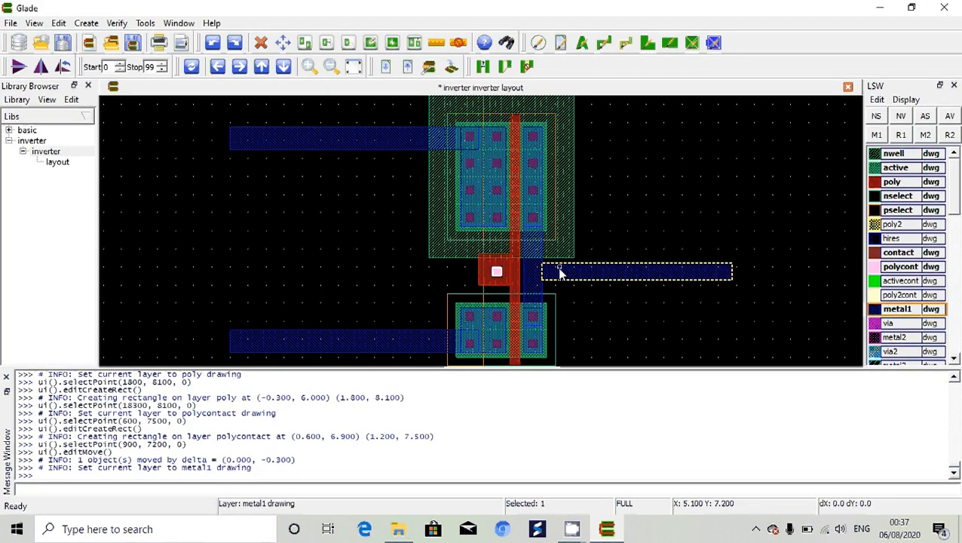
pyautogui.click(505, 283)
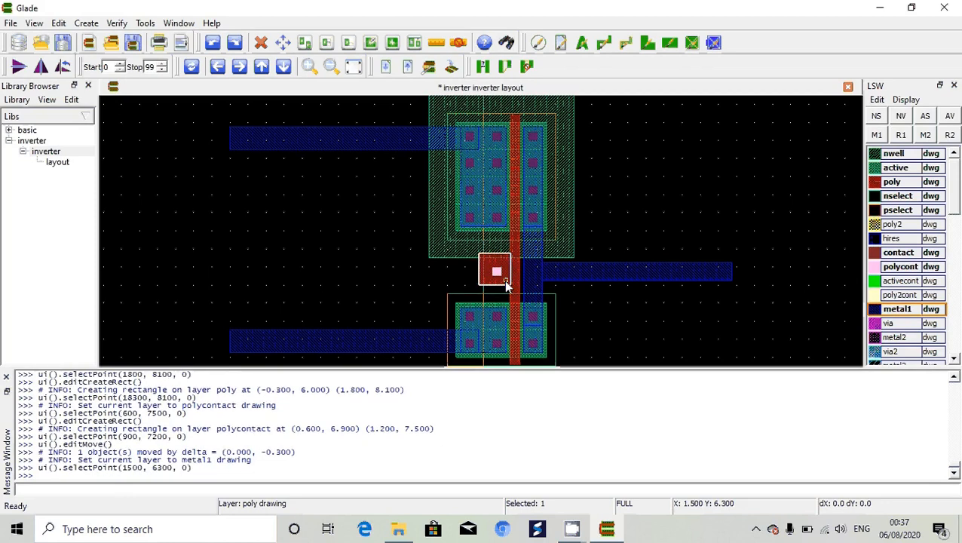
pyautogui.press('r')
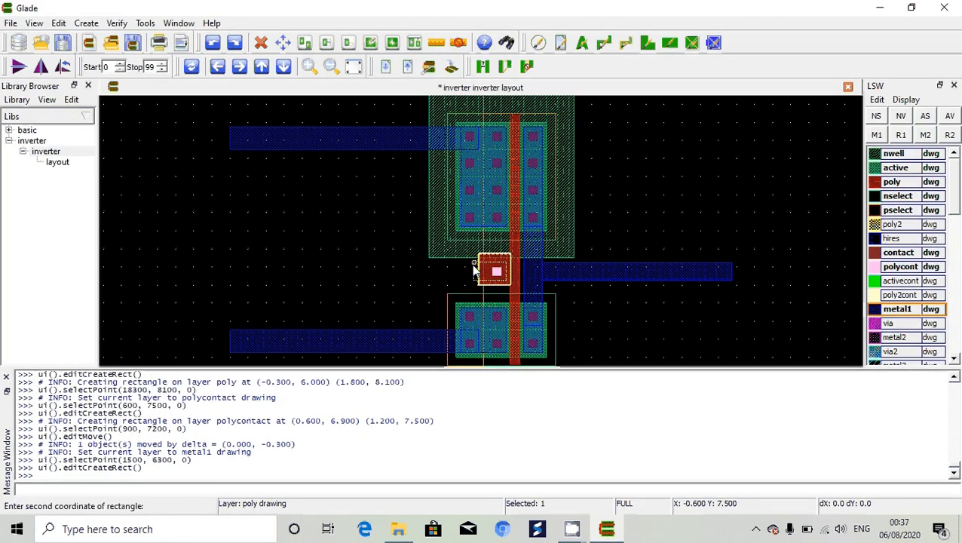
pyautogui.click(238, 269)
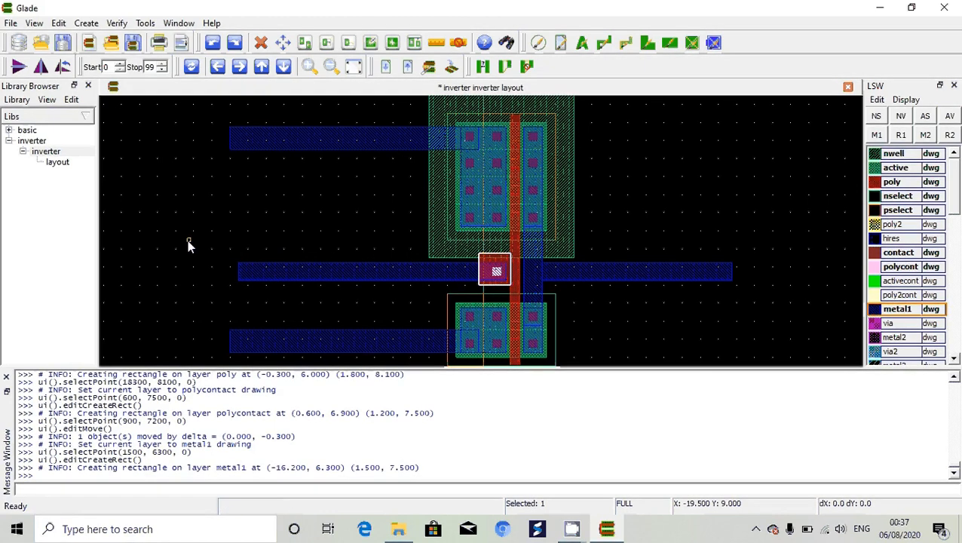
# Run a DRC on the inverter layout with the C5N_DRC.py rules file and clear the selection
pyautogui.click(115, 23)
pyautogui.moveTo(151, 83)
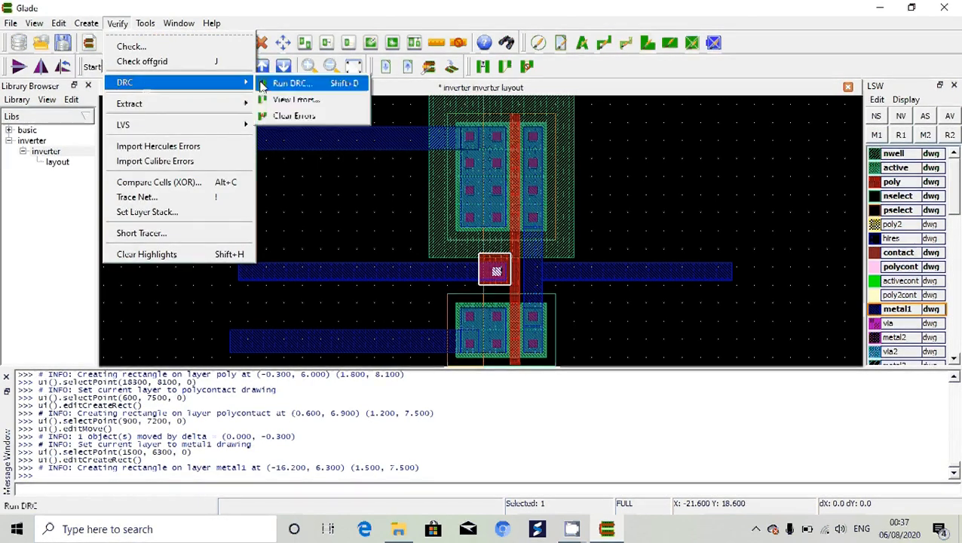
pyautogui.click(263, 84)
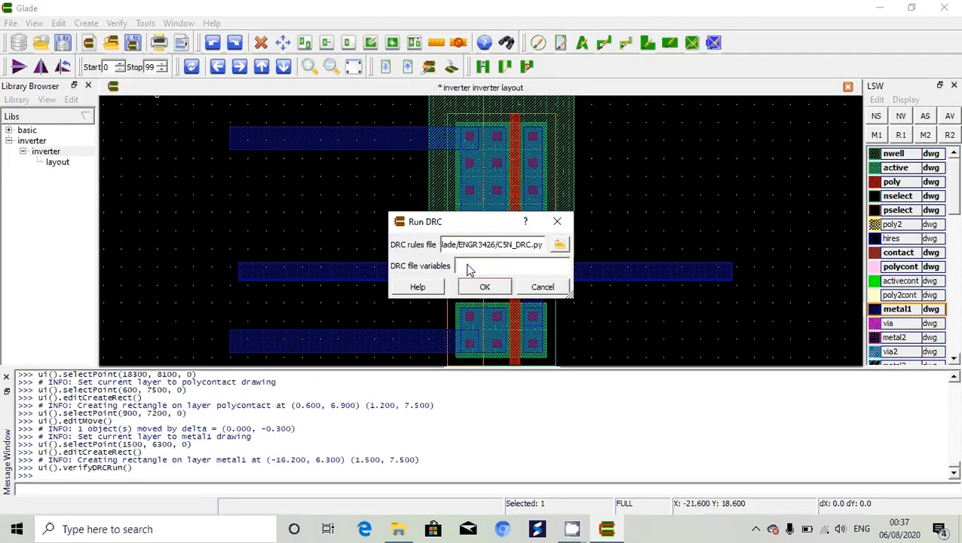
pyautogui.click(494, 287)
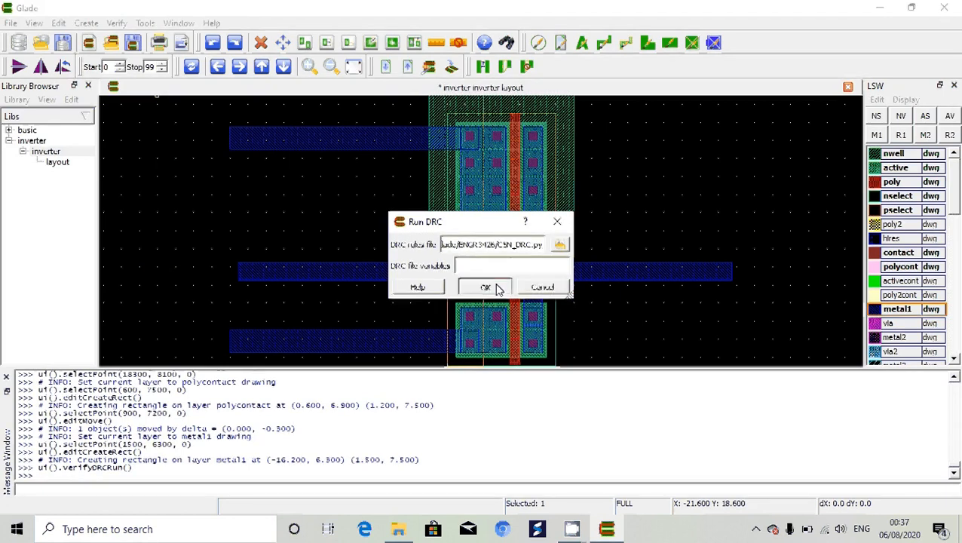
pyautogui.click(241, 349)
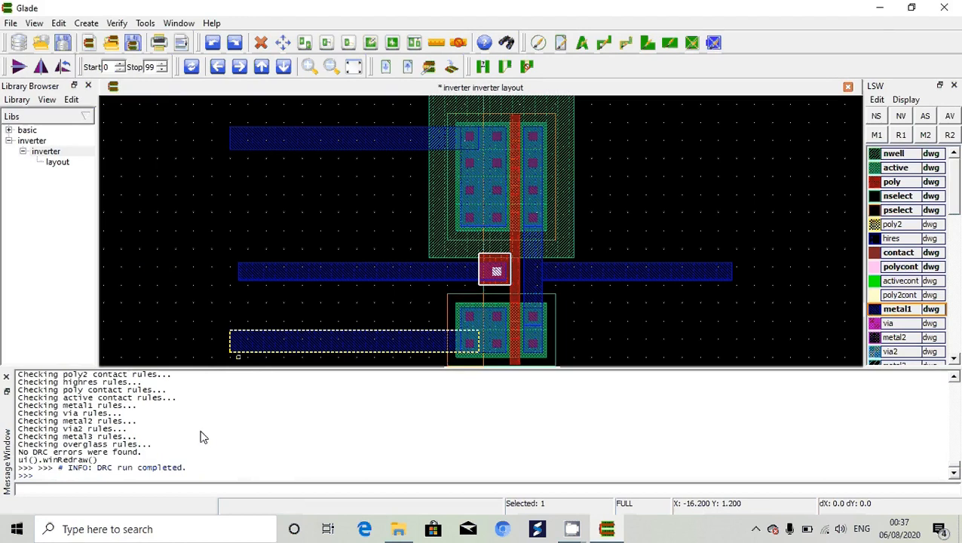
pyautogui.click(636, 200)
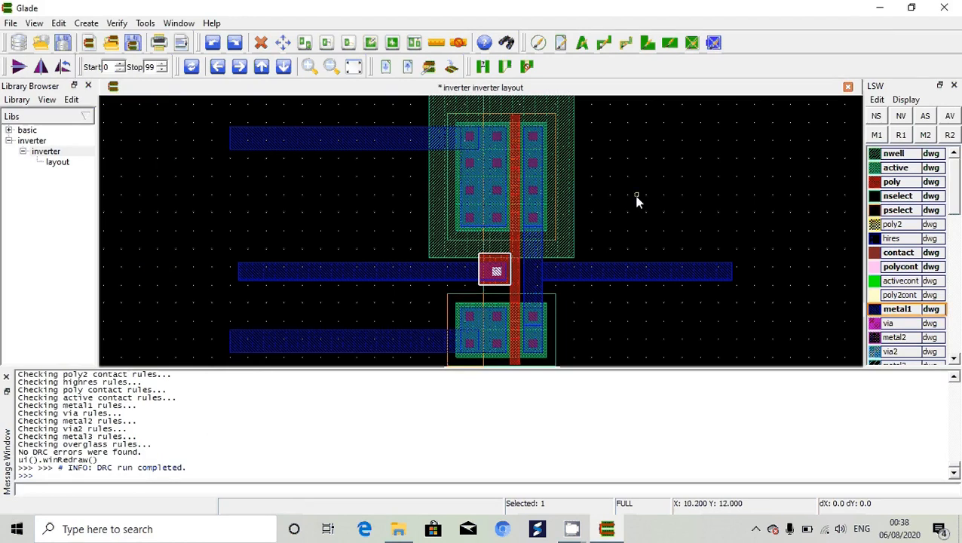
pyautogui.click(636, 200)
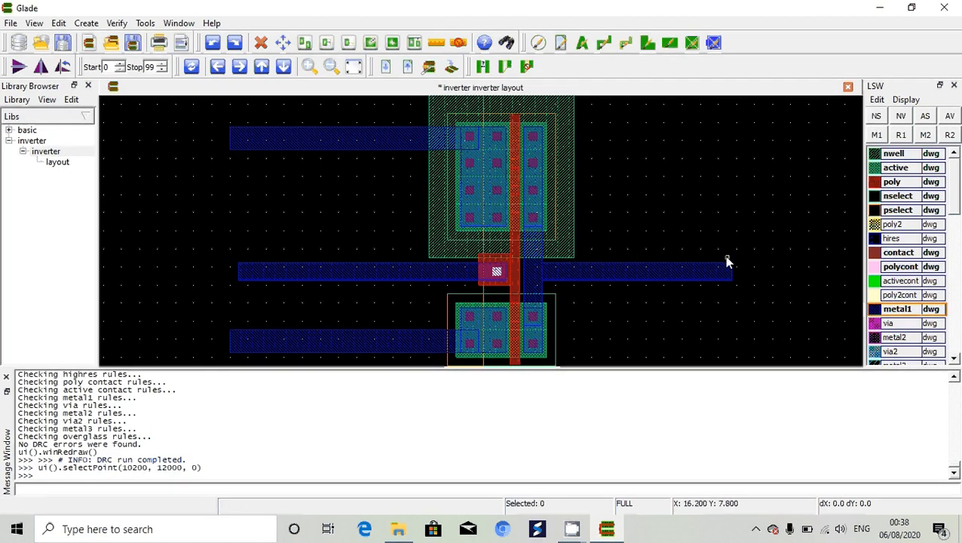
# Add a metal1 pin label "vpos" at (-16.2, 16.2) on the upper supply strip
pyautogui.scroll(-1, 956, 209)
pyautogui.moveTo(956, 210); pyautogui.dragTo(957, 265)
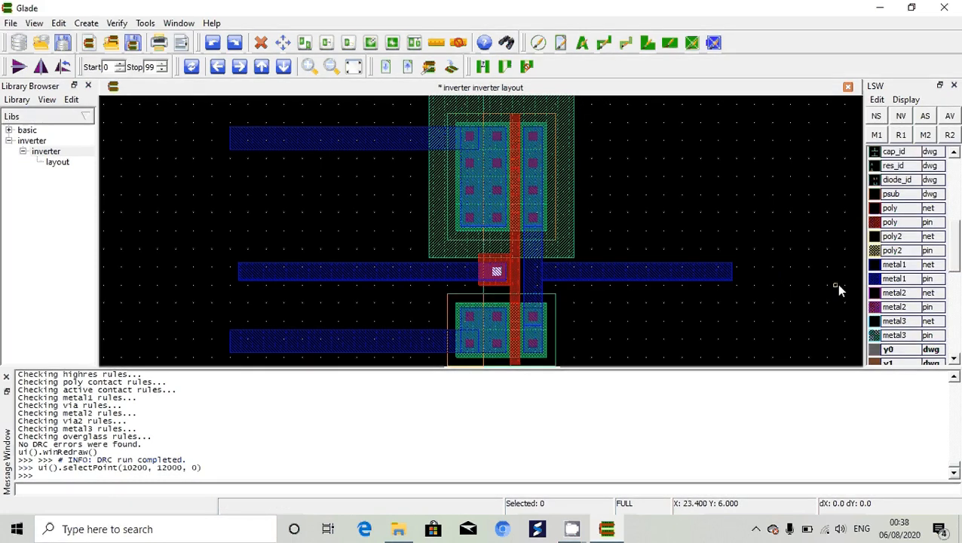
pyautogui.click(905, 280)
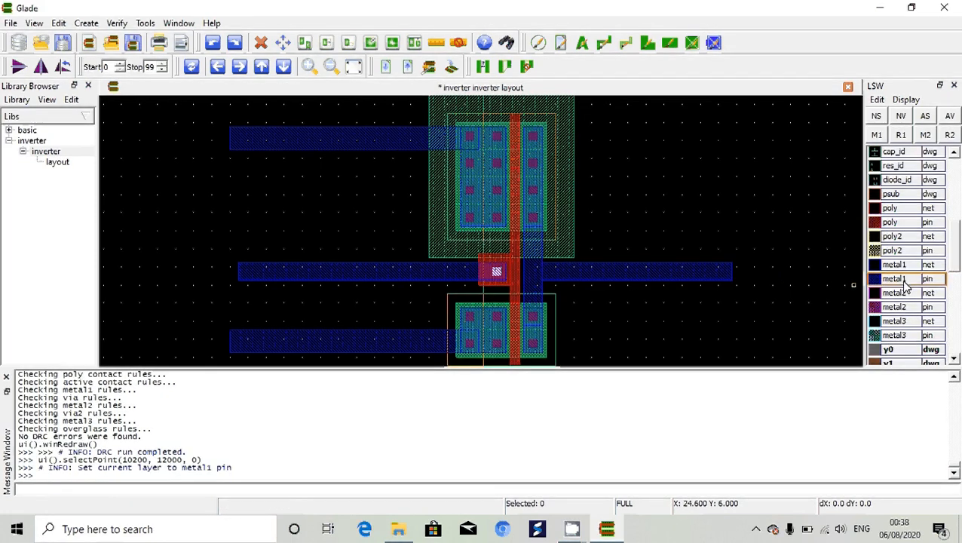
pyautogui.click(261, 145)
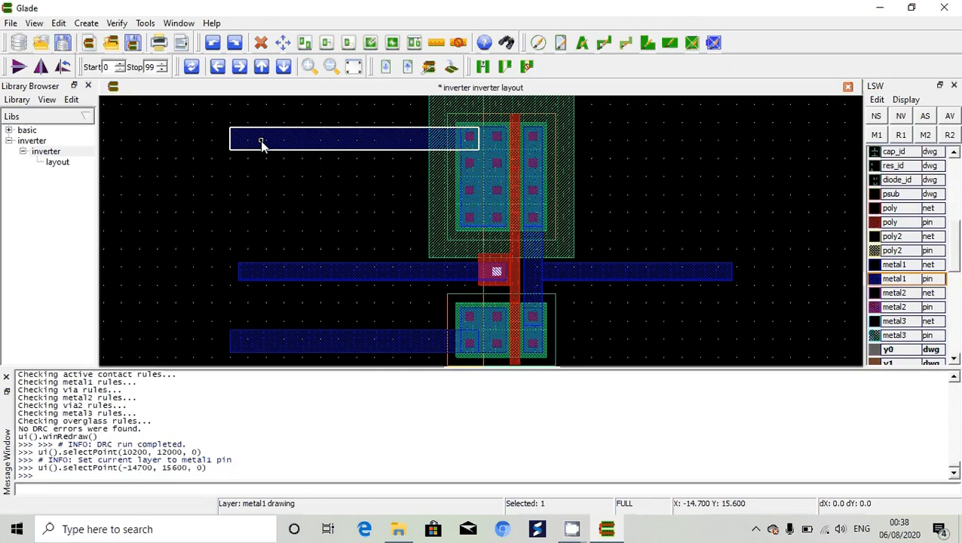
pyautogui.press('l')
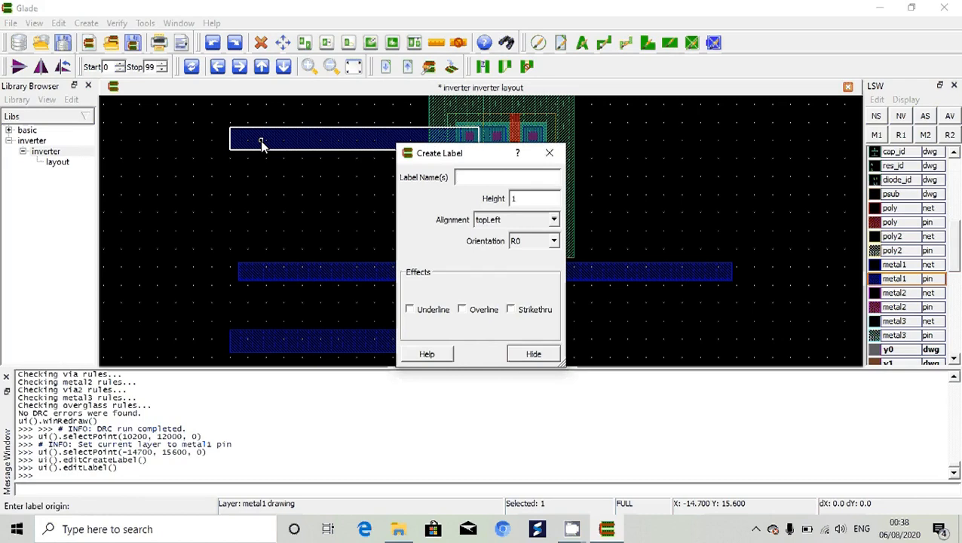
pyautogui.write('v')
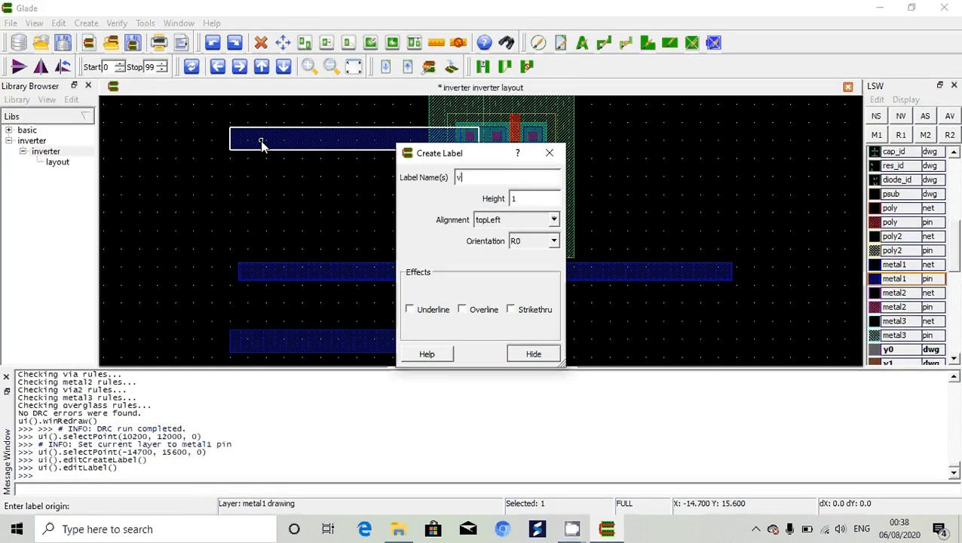
pyautogui.write('pos')
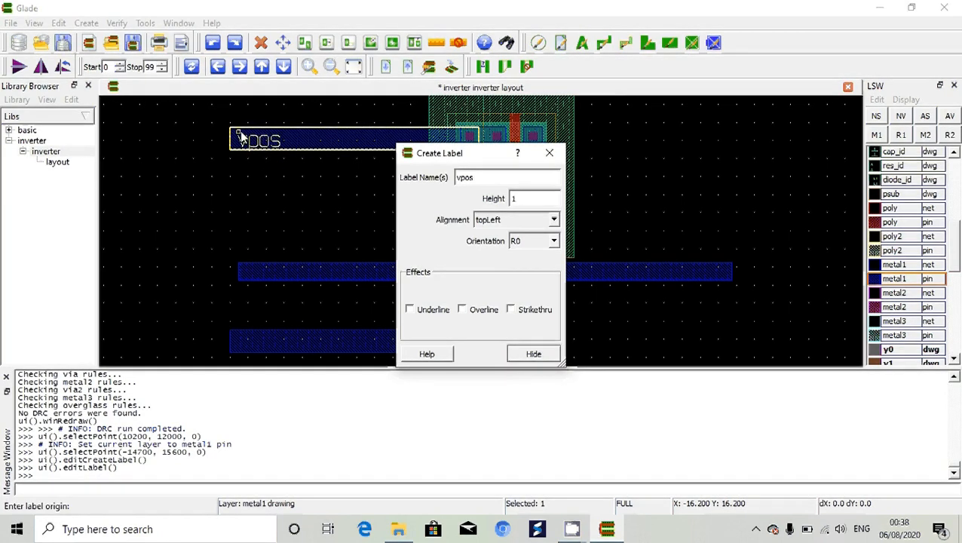
pyautogui.click(240, 135)
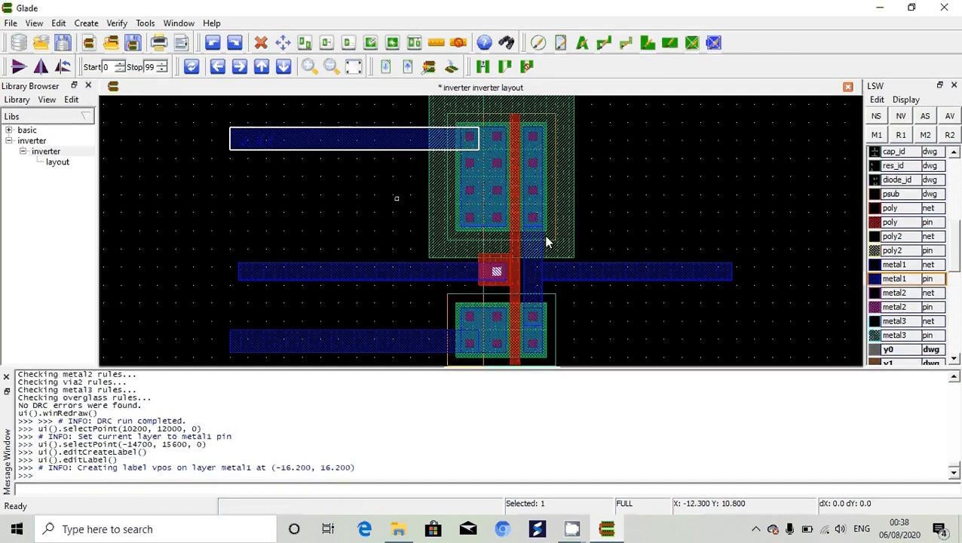
# Add a metal1 pin label "vin" at (-15.3, 7.2) on the input strip
pyautogui.click(896, 280)
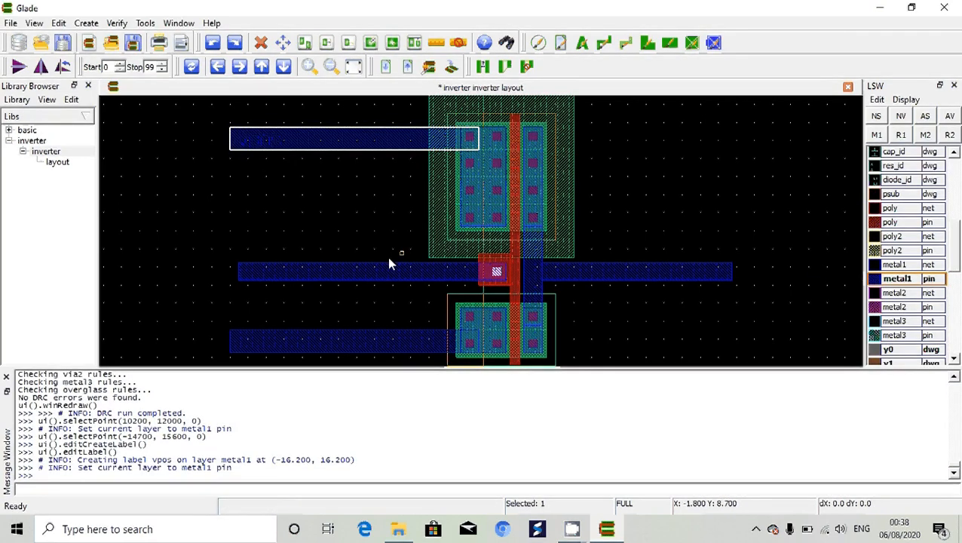
pyautogui.click(275, 273)
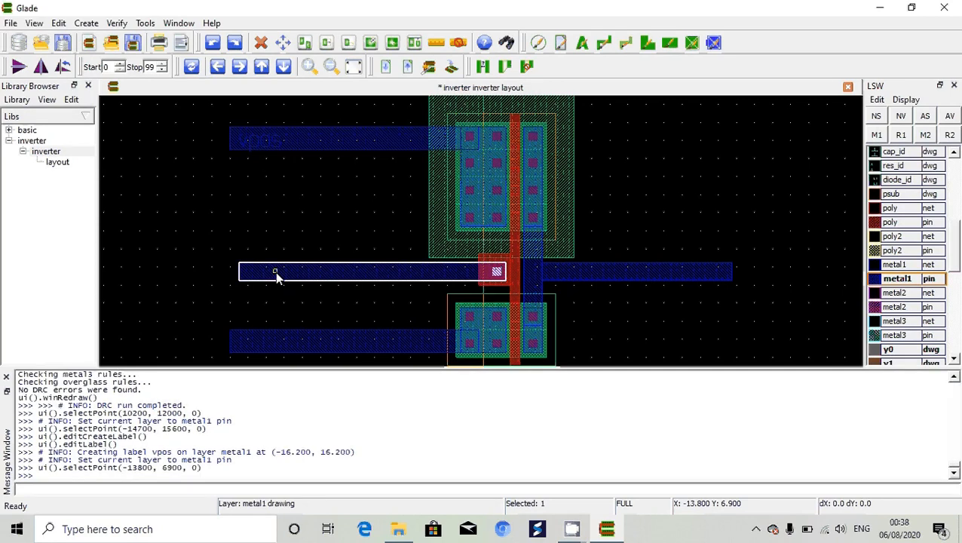
pyautogui.write('l')
pyautogui.write('vin')
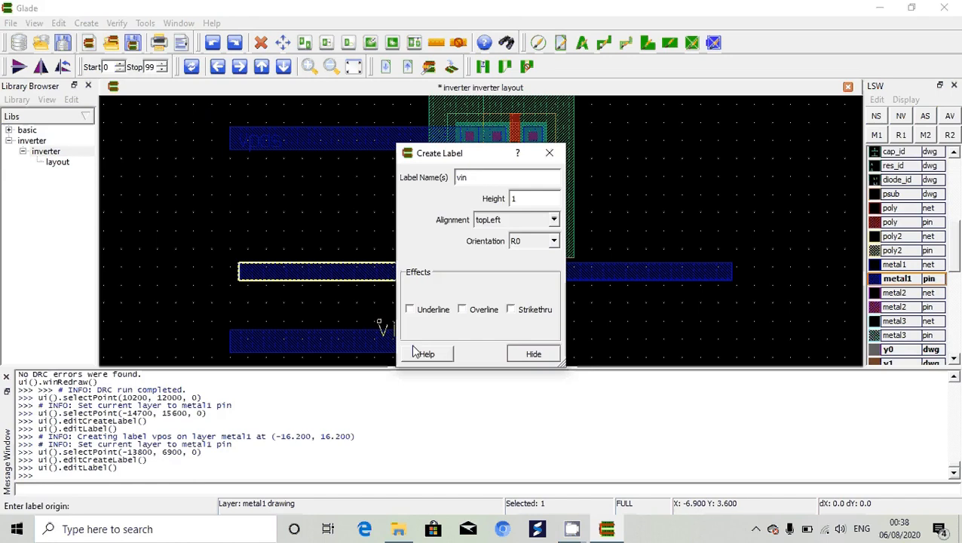
pyautogui.click(252, 271)
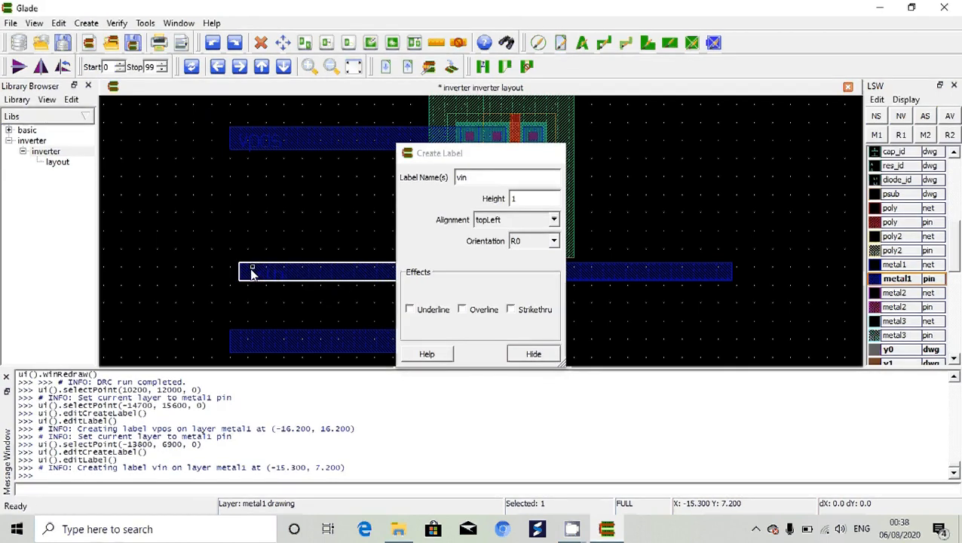
# Add a metal1 pin label "vneg" at (-16.5, 2.7) on the lower supply strip
pyautogui.click(909, 279)
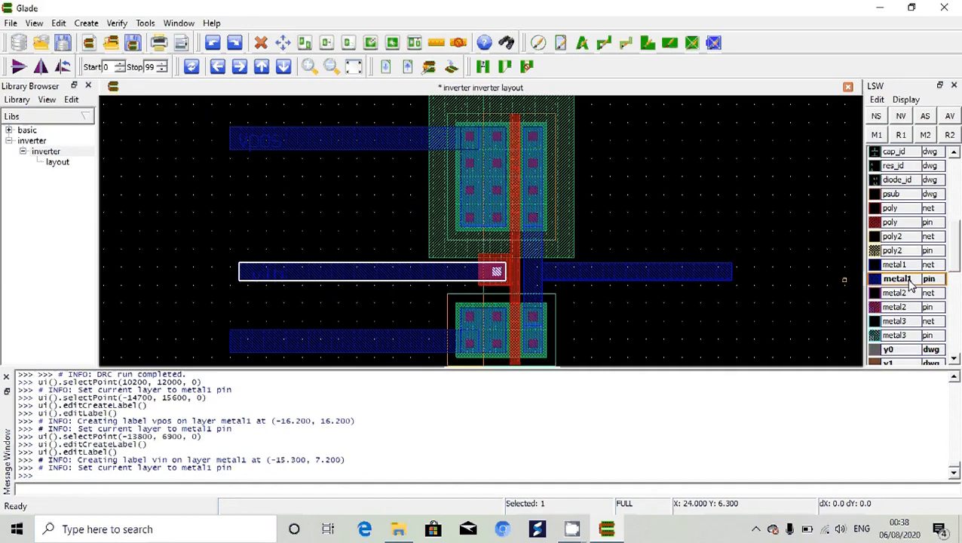
pyautogui.click(248, 345)
pyautogui.write('l')
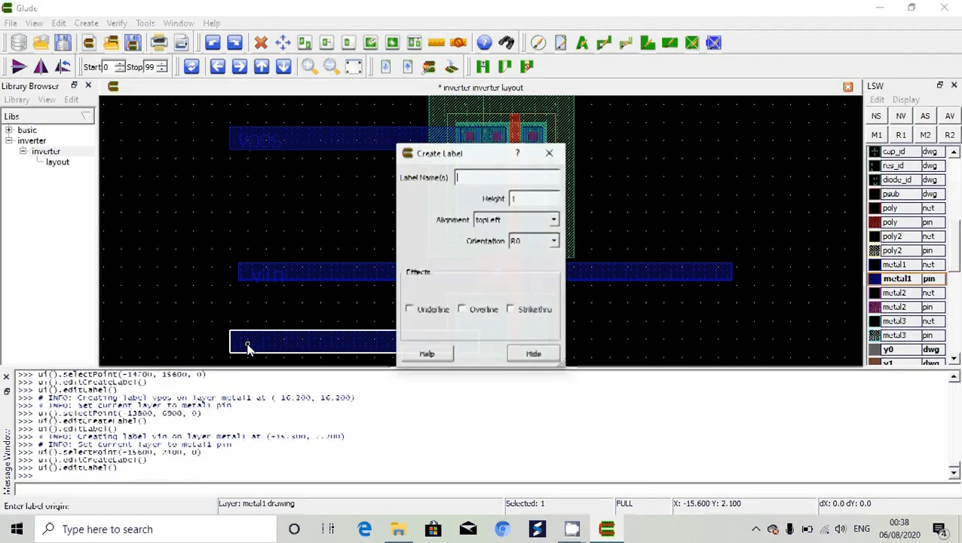
pyautogui.write('v')
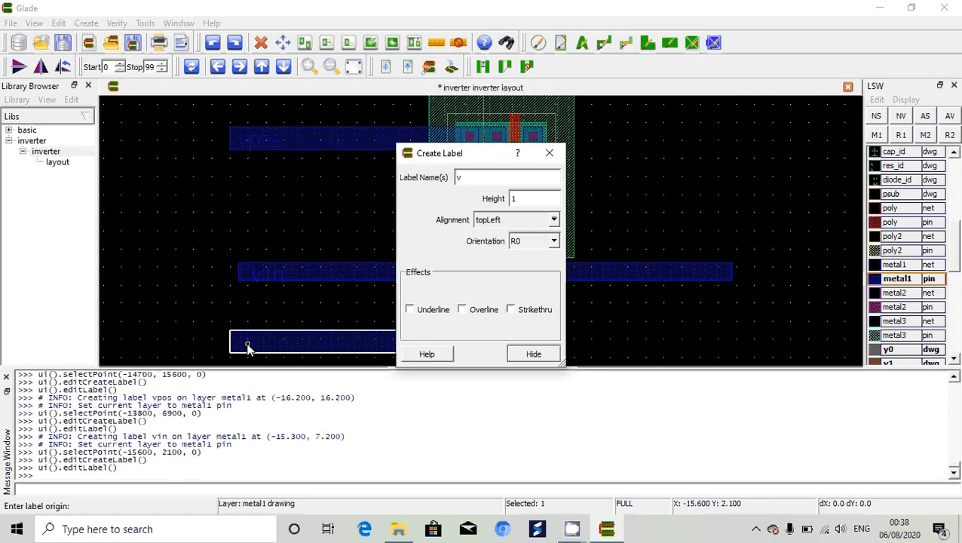
pyautogui.write('neg')
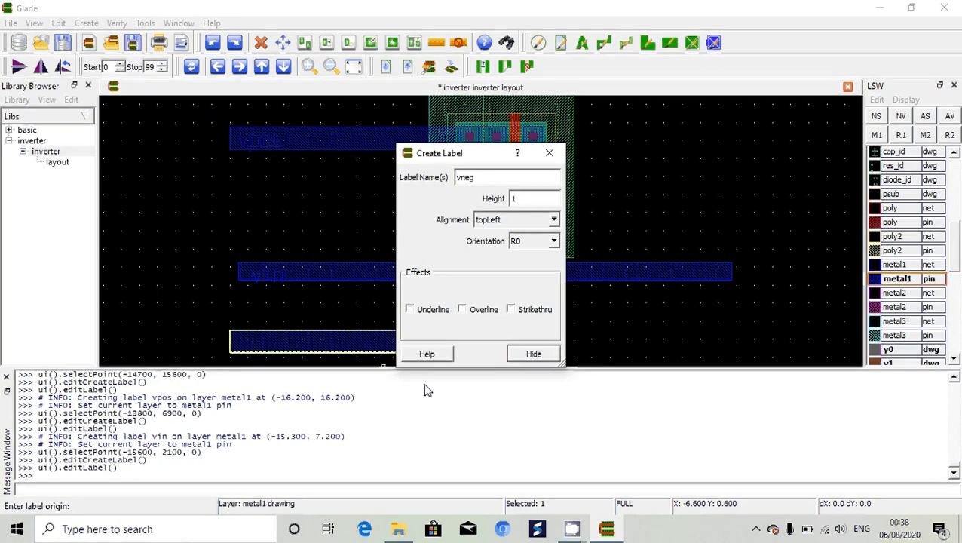
pyautogui.click(233, 340)
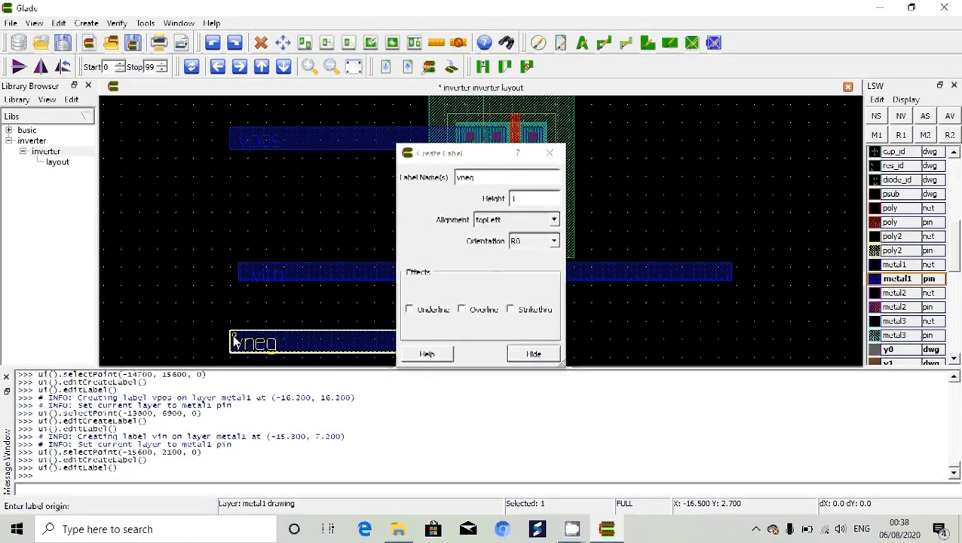
# Add a metal1 pin label "vout" at (14.4, 7.2) on the output strip
pyautogui.click(919, 282)
pyautogui.click(670, 277)
pyautogui.press('l')
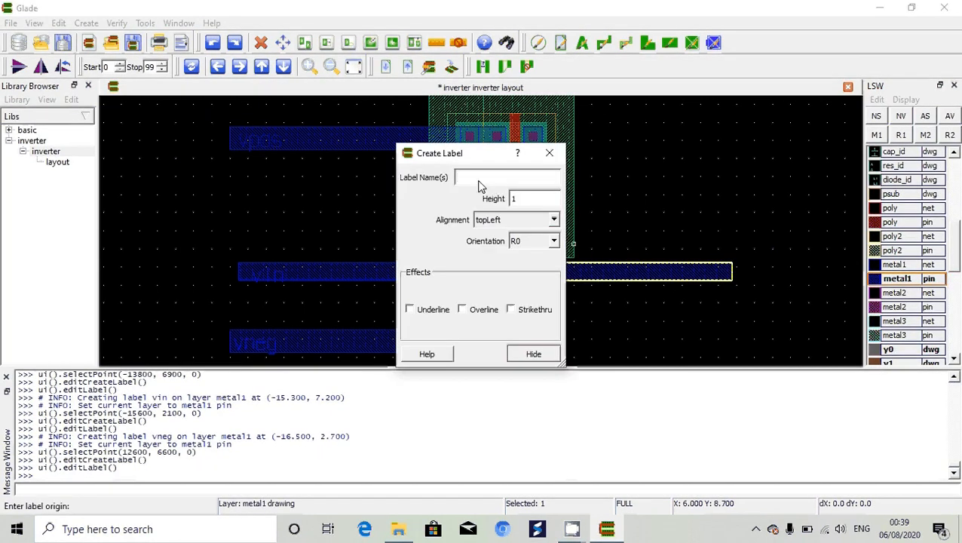
pyautogui.write('vout')
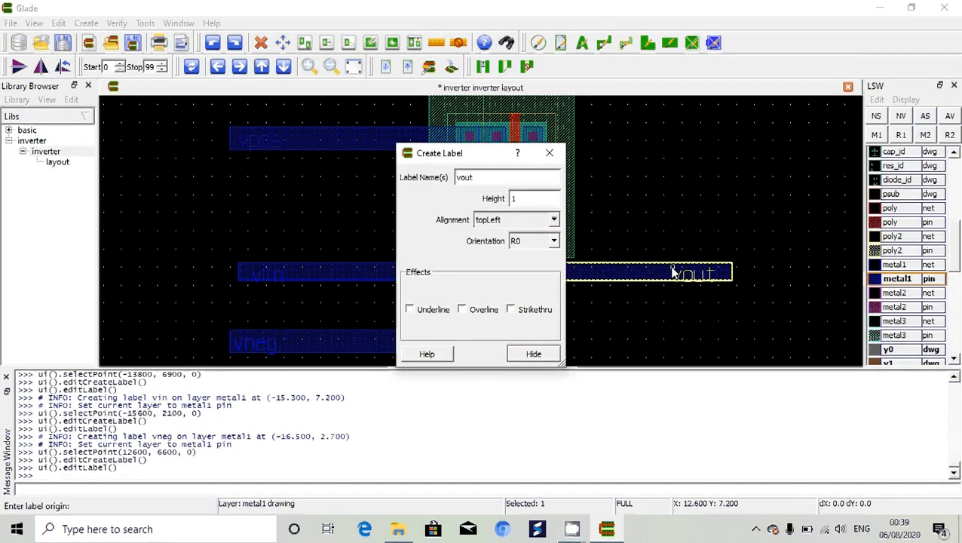
pyautogui.click(700, 273)
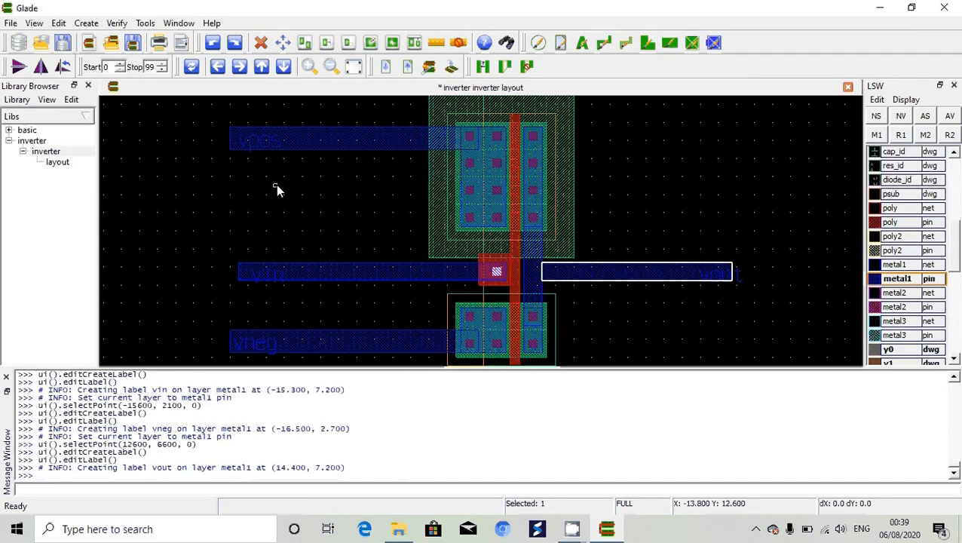
# Run the layout extraction on the inverter with the C5N_EXT_LVS.py rules file from the ENGR3426 folder
pyautogui.click(117, 23)
pyautogui.moveTo(162, 108)
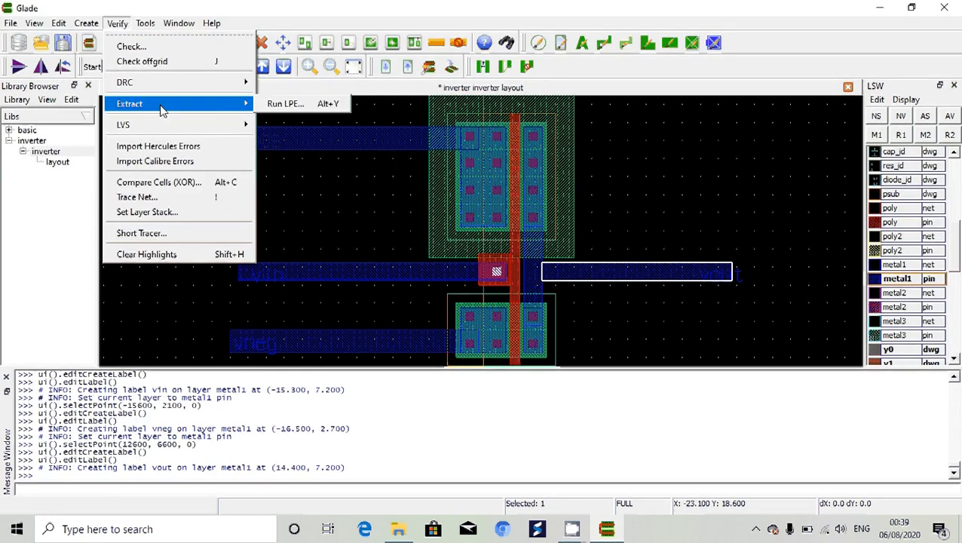
pyautogui.click(308, 107)
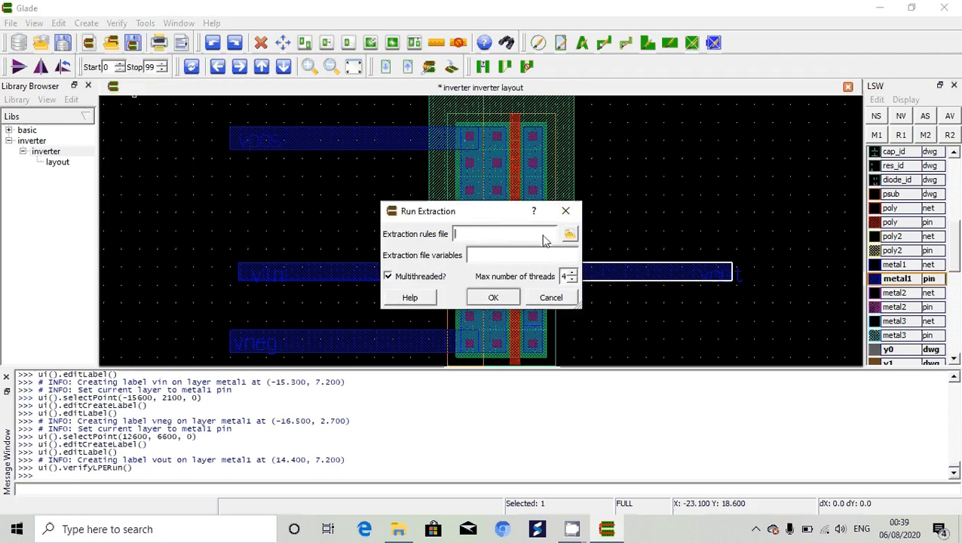
pyautogui.click(570, 236)
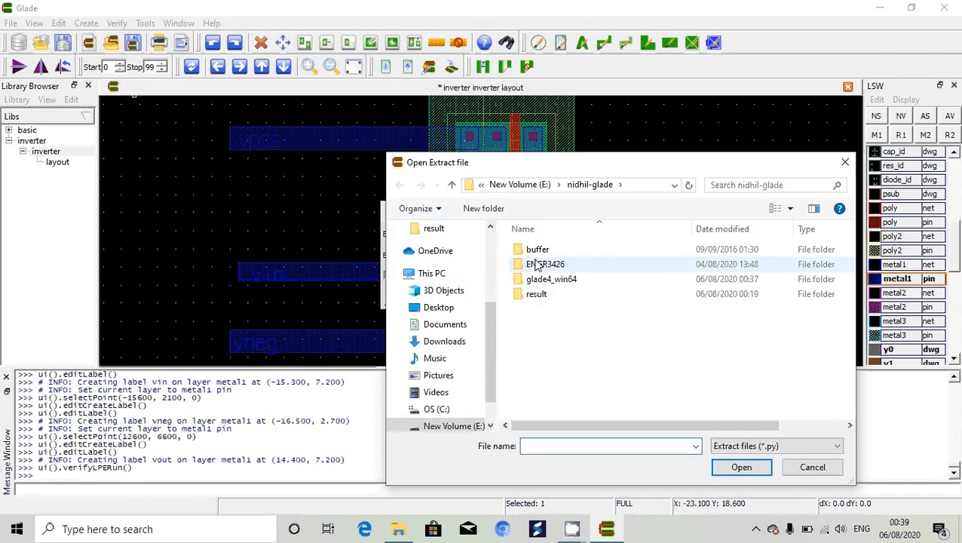
pyautogui.doubleClick(533, 266)
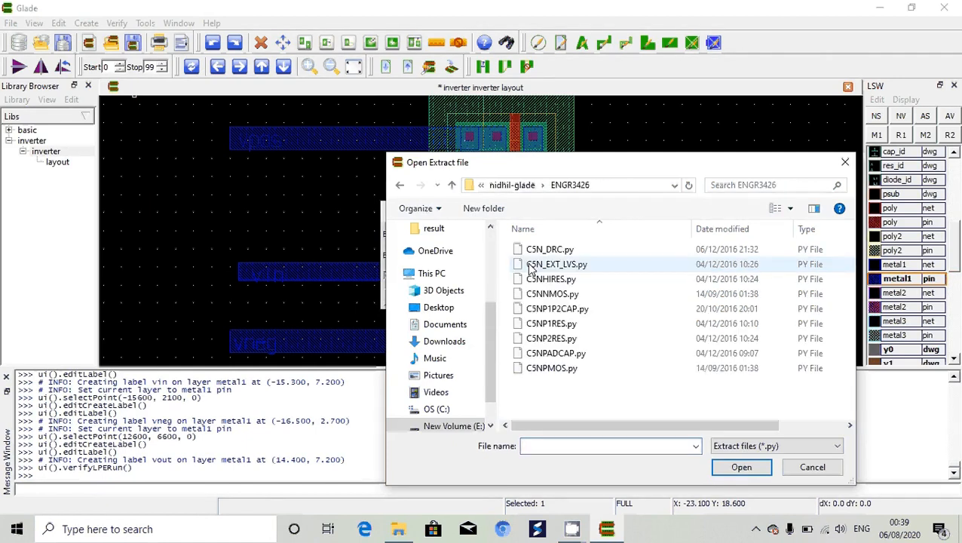
pyautogui.click(559, 269)
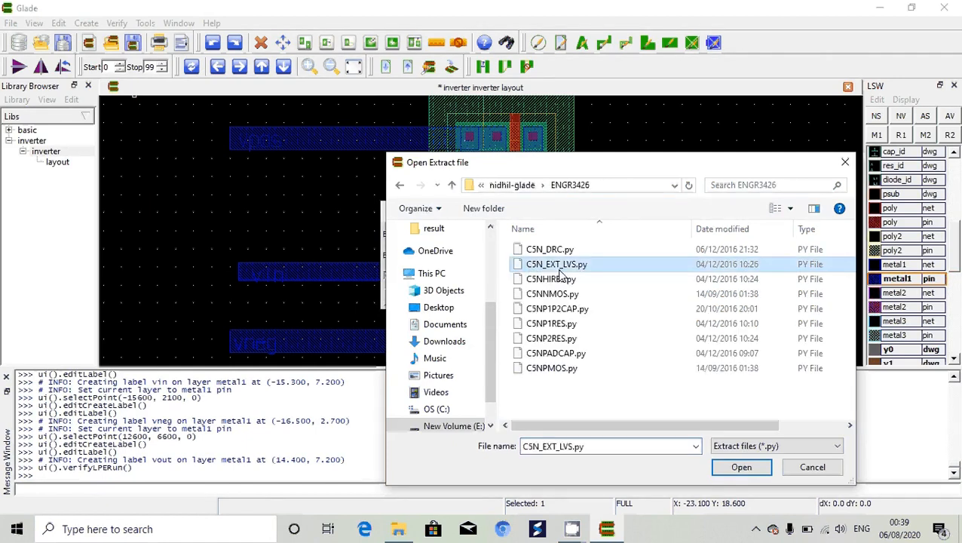
pyautogui.click(741, 468)
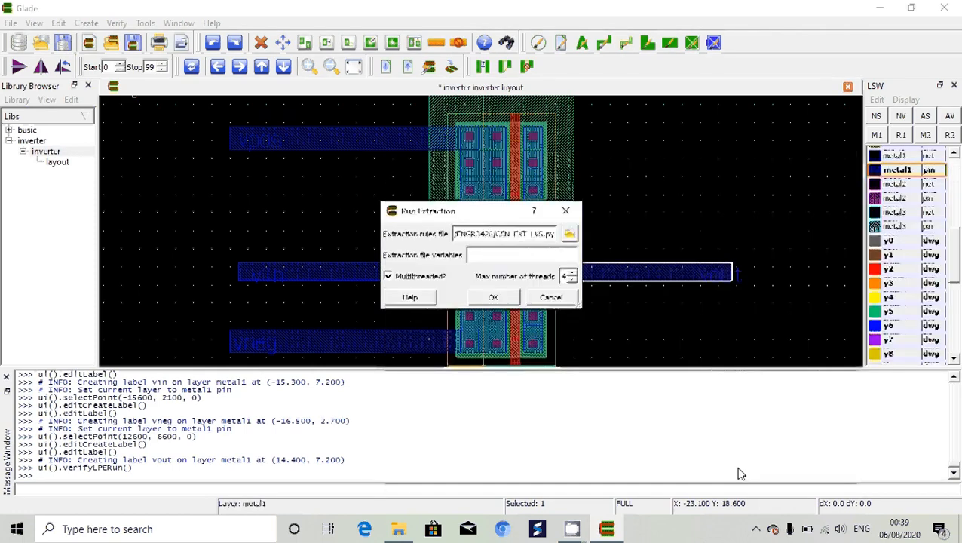
pyautogui.click(494, 298)
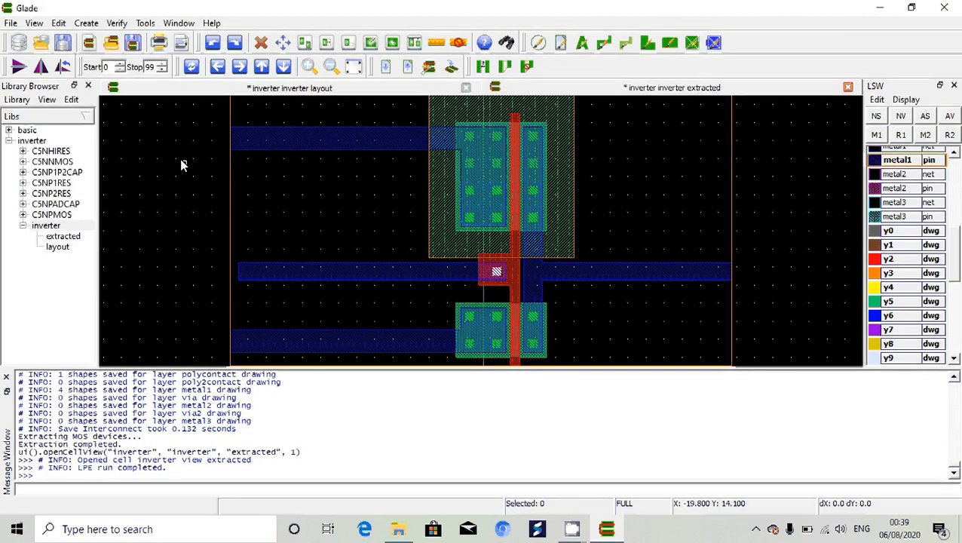
# Start a CDL export of the extracted inverter view and choose the result folder on drive E: as its destination
pyautogui.click(116, 23)
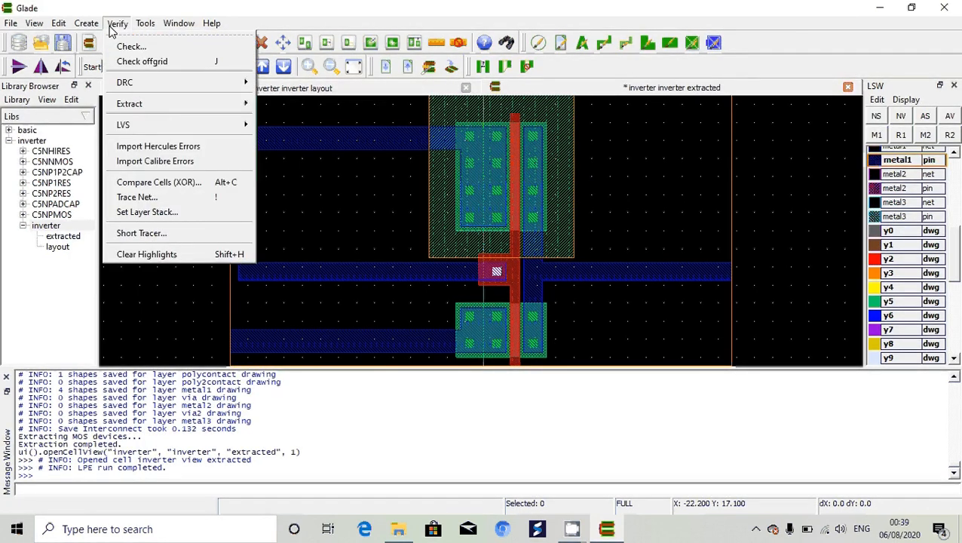
pyautogui.moveTo(60, 27)
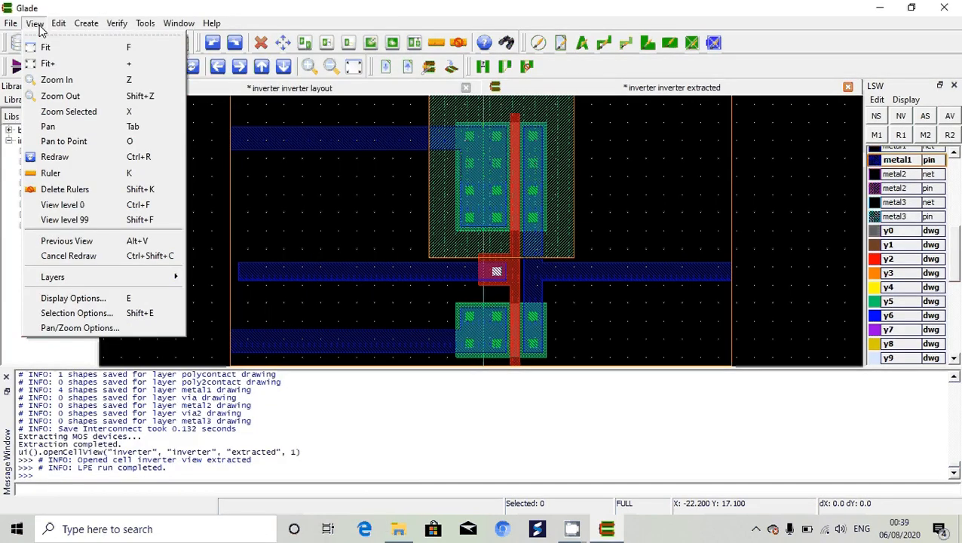
pyautogui.moveTo(11, 25)
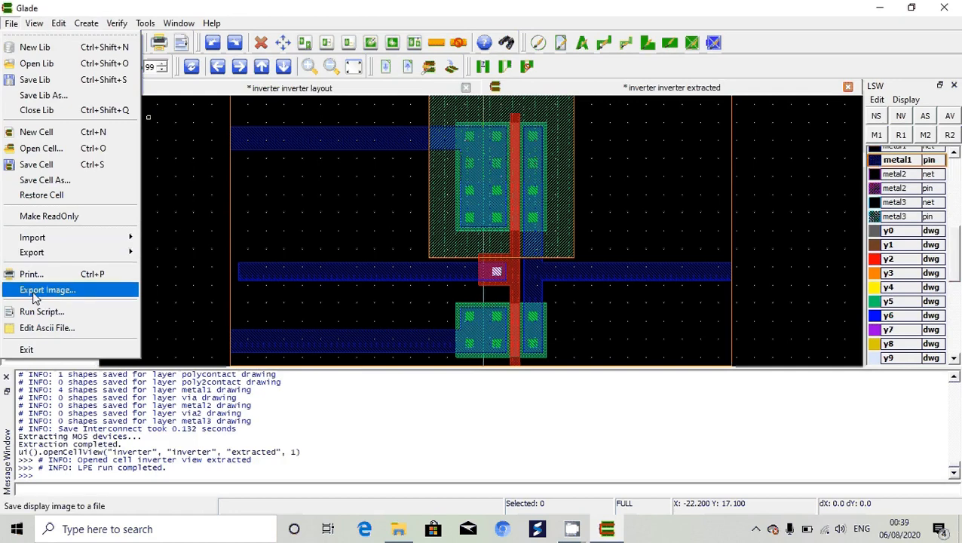
pyautogui.moveTo(53, 264)
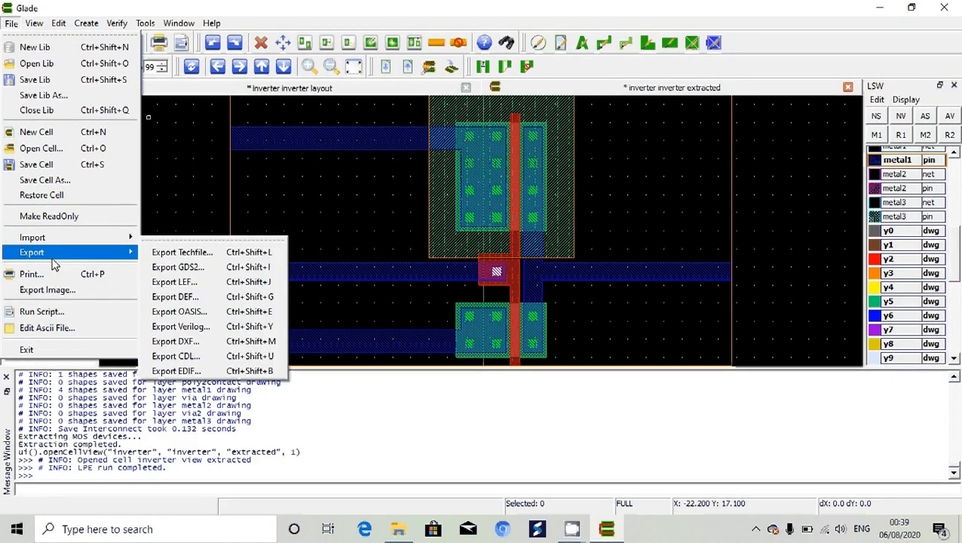
pyautogui.click(190, 357)
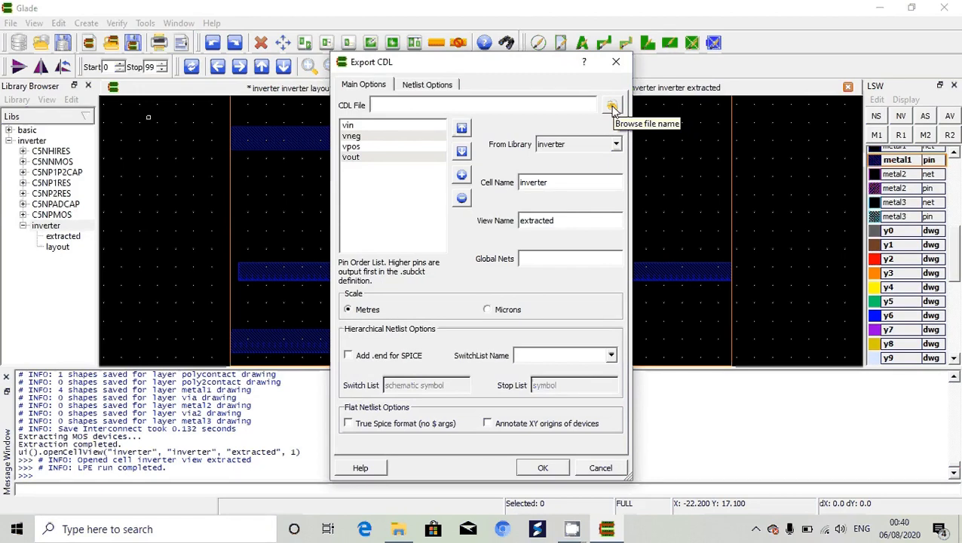
pyautogui.click(612, 108)
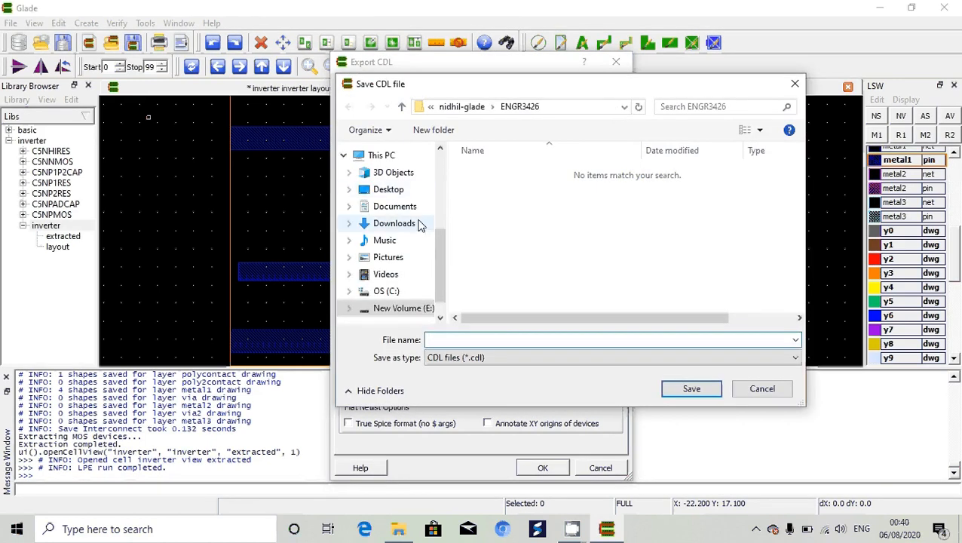
pyautogui.click(420, 310)
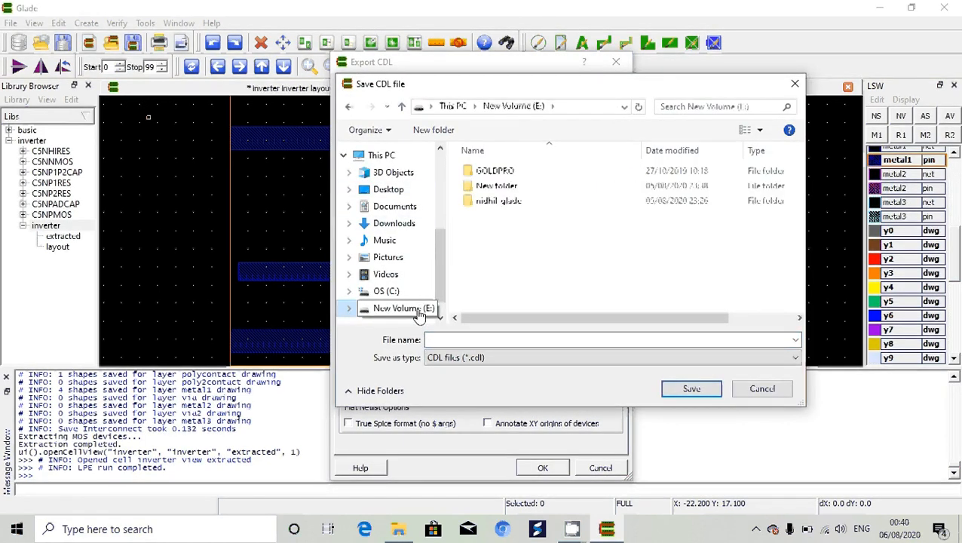
pyautogui.click(517, 204)
pyautogui.doubleClick(516, 203)
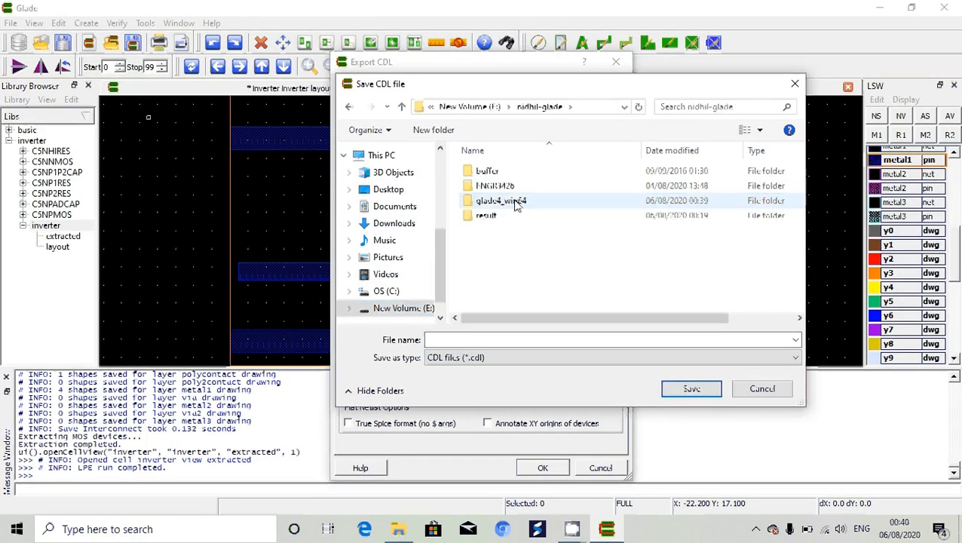
pyautogui.click(509, 216)
pyautogui.doubleClick(509, 216)
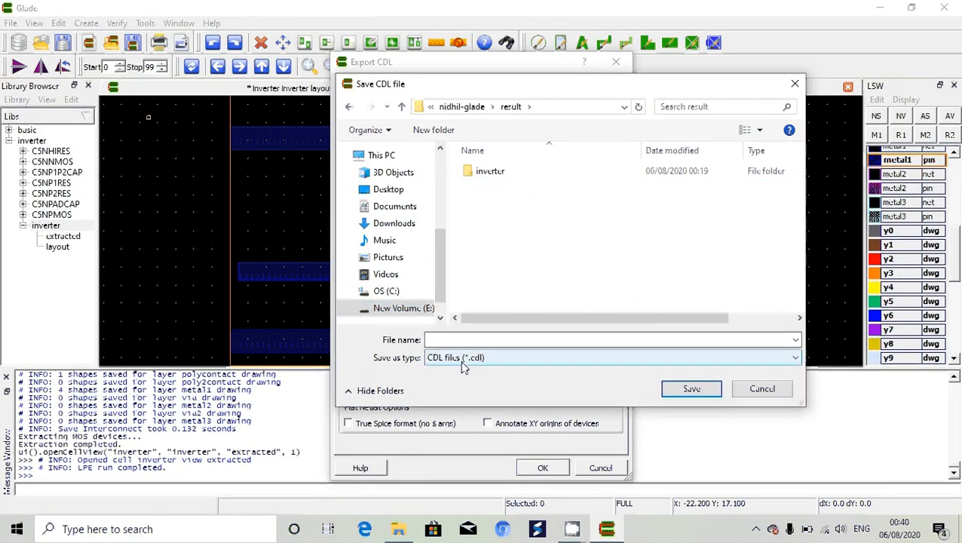
# Name the netlist file inverter.cdl and export it with the default CDL options
pyautogui.click(454, 339)
pyautogui.write('in')
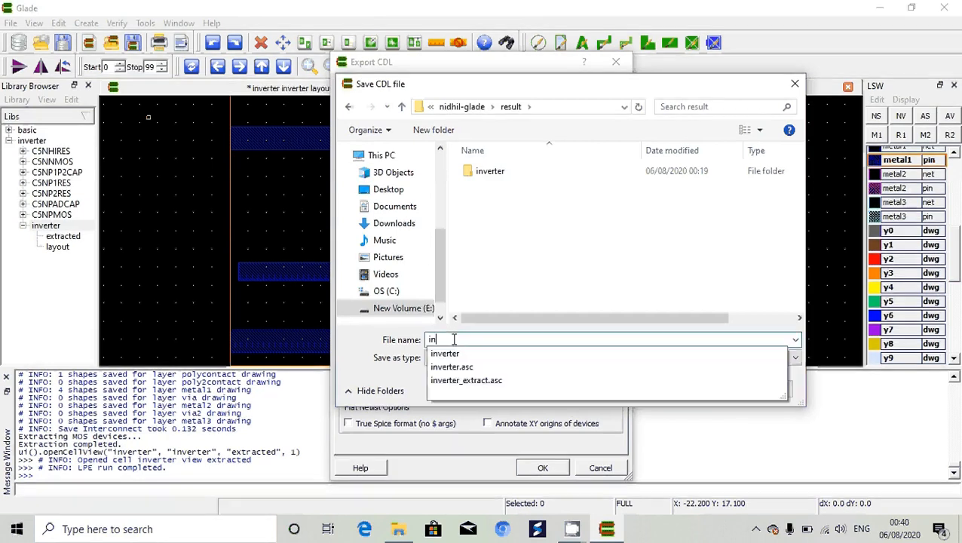
pyautogui.write('verter')
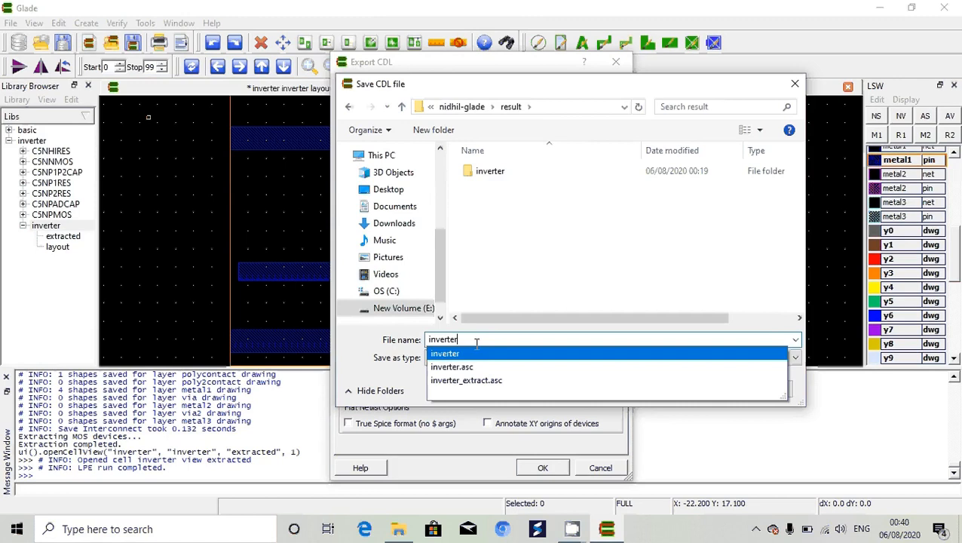
pyautogui.write('.cdl')
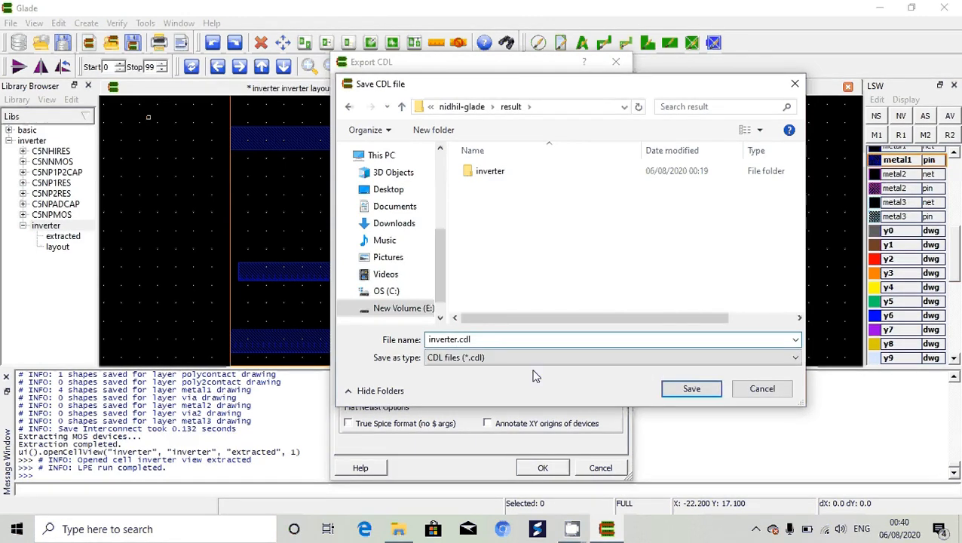
pyautogui.click(694, 392)
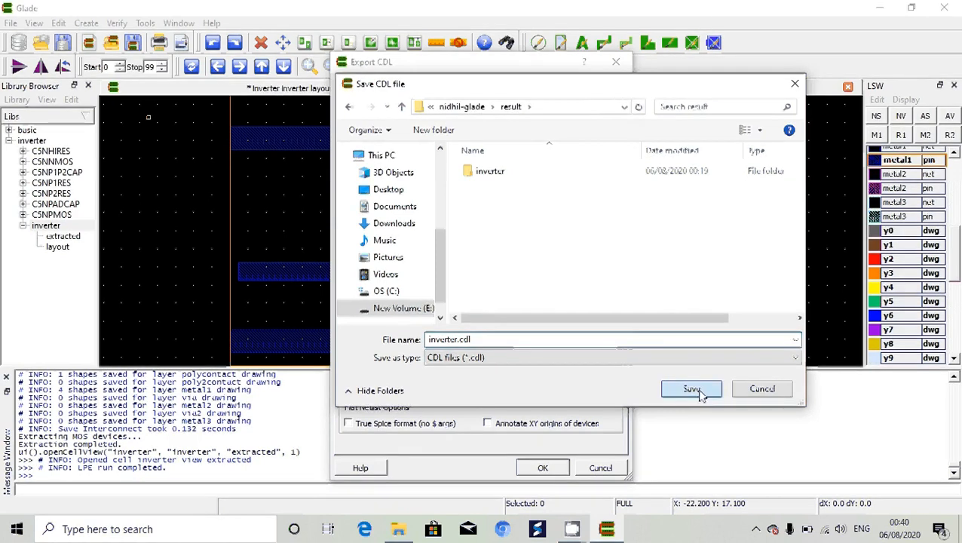
pyautogui.click(542, 467)
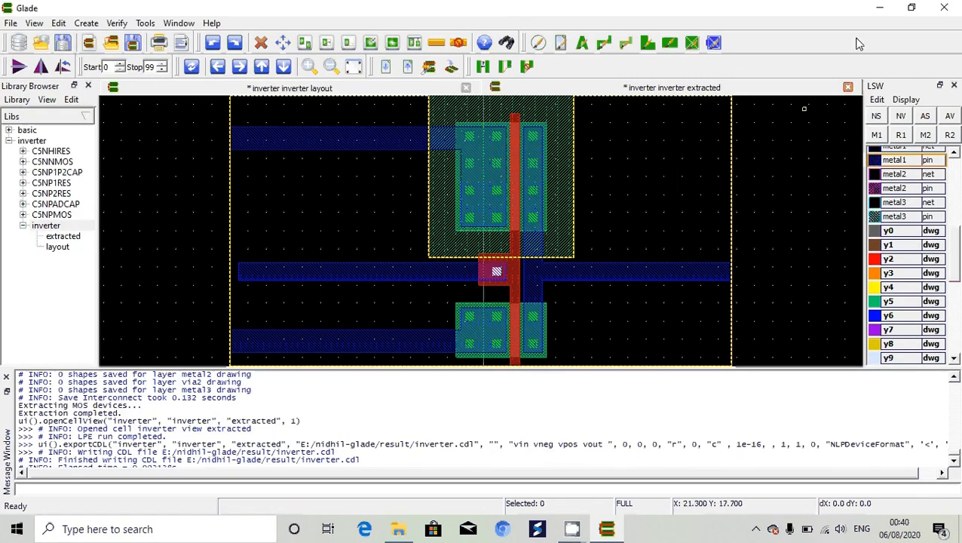
# Switch to LTspice and open the inverter.cdl netlist from the result folder, listing all file types
pyautogui.click(881, 12)
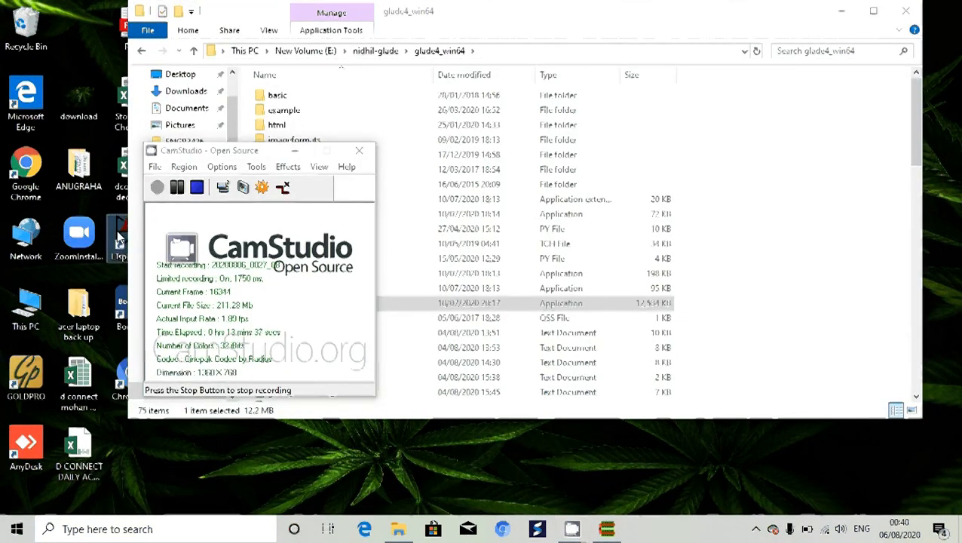
pyautogui.doubleClick(119, 237)
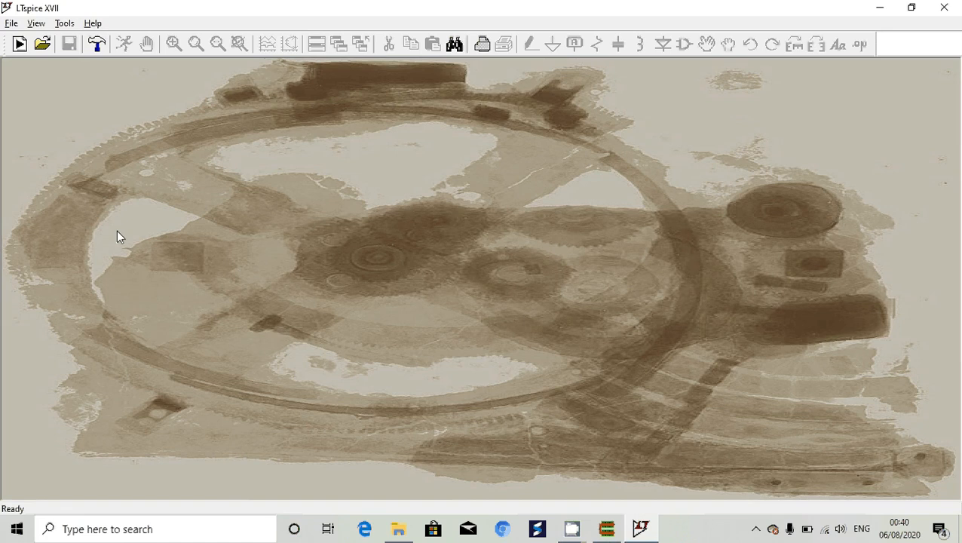
pyautogui.click(12, 24)
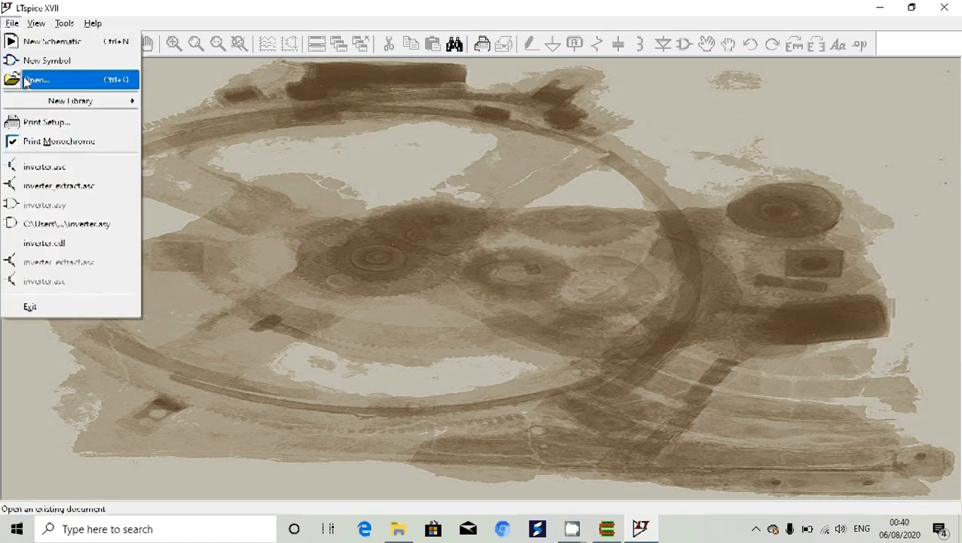
pyautogui.click(25, 80)
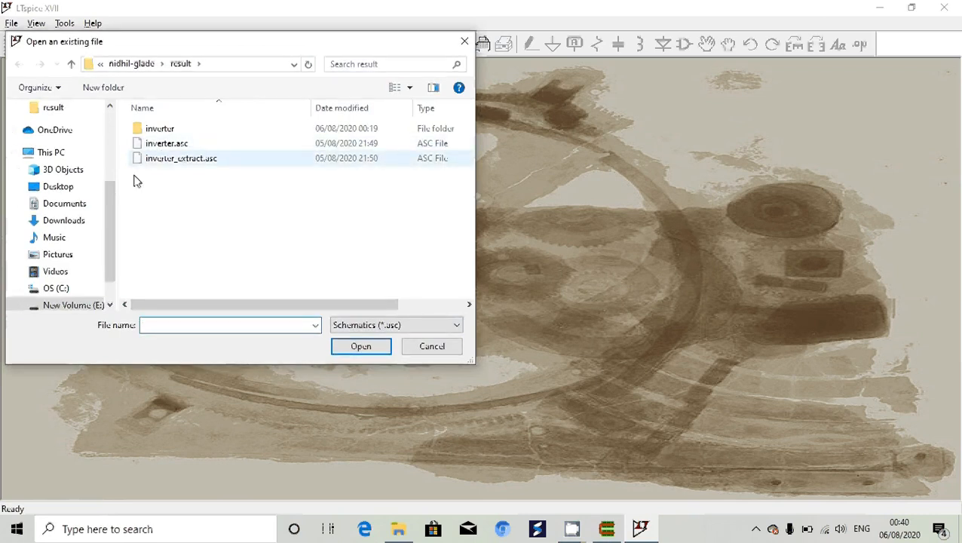
pyautogui.click(391, 325)
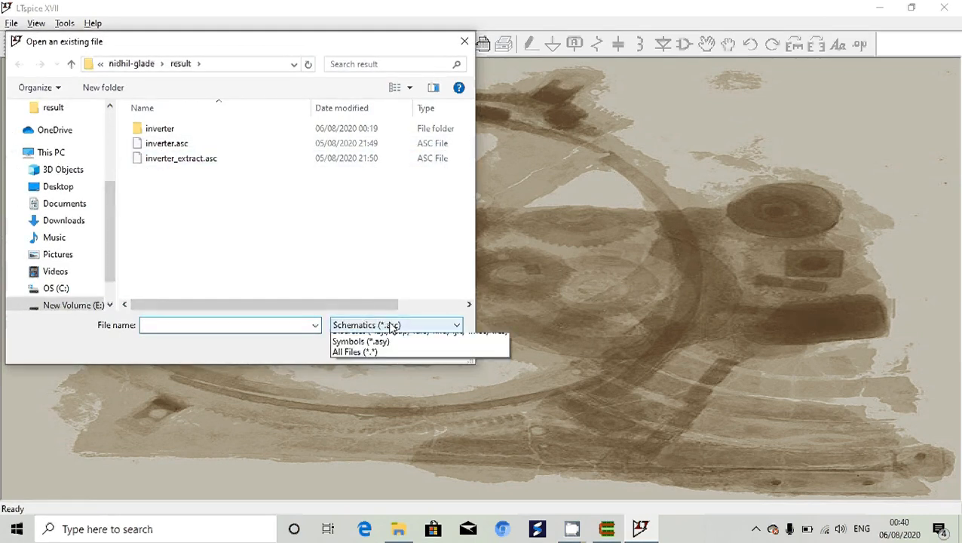
pyautogui.click(400, 394)
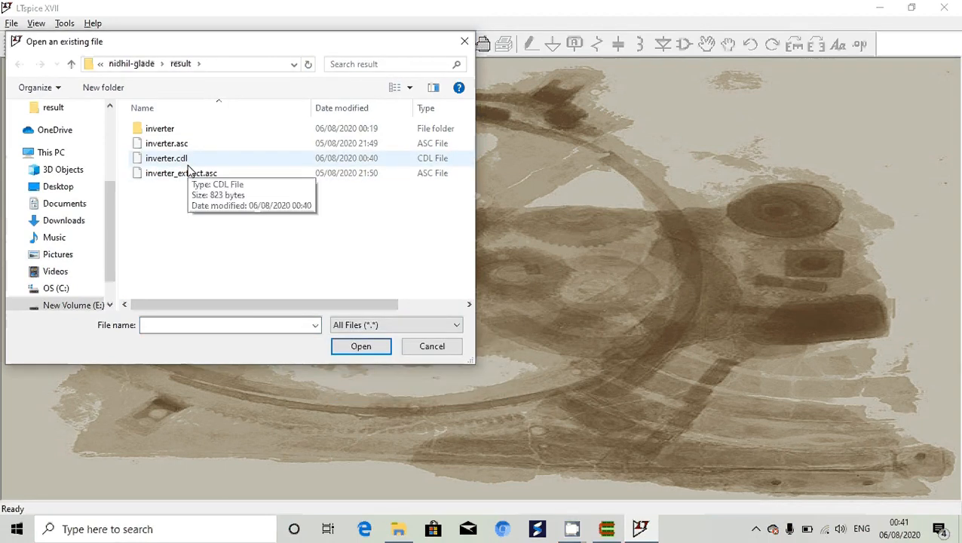
pyautogui.click(188, 168)
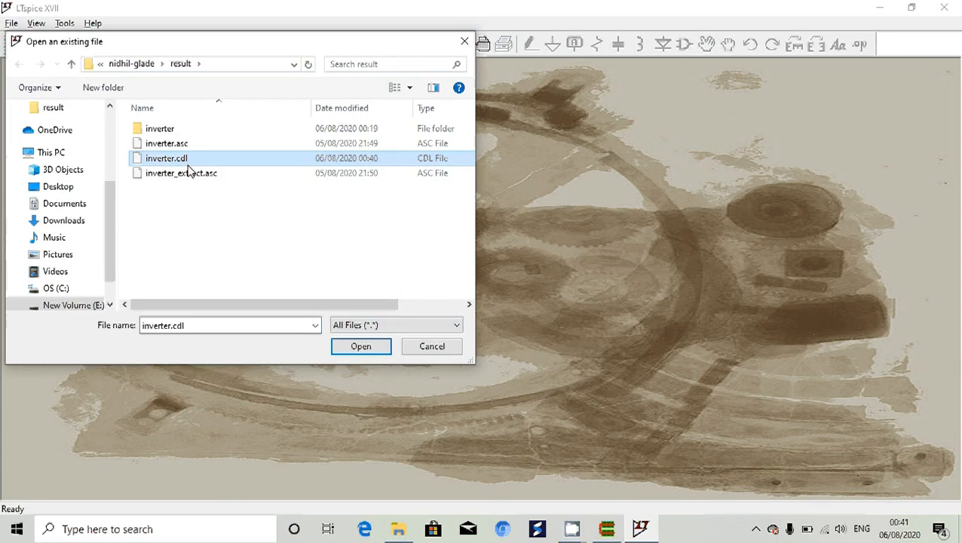
pyautogui.click(382, 356)
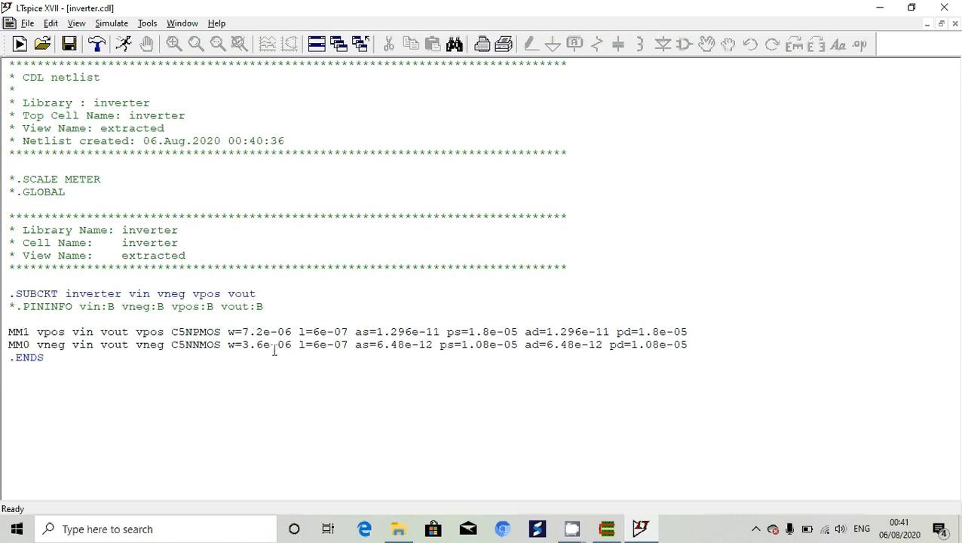
# Create a symbol automatically from the .SUBCKT inverter line of the netlist, overwriting the existing inverter.asy
pyautogui.moveTo(8, 293); pyautogui.dragTo(258, 293)
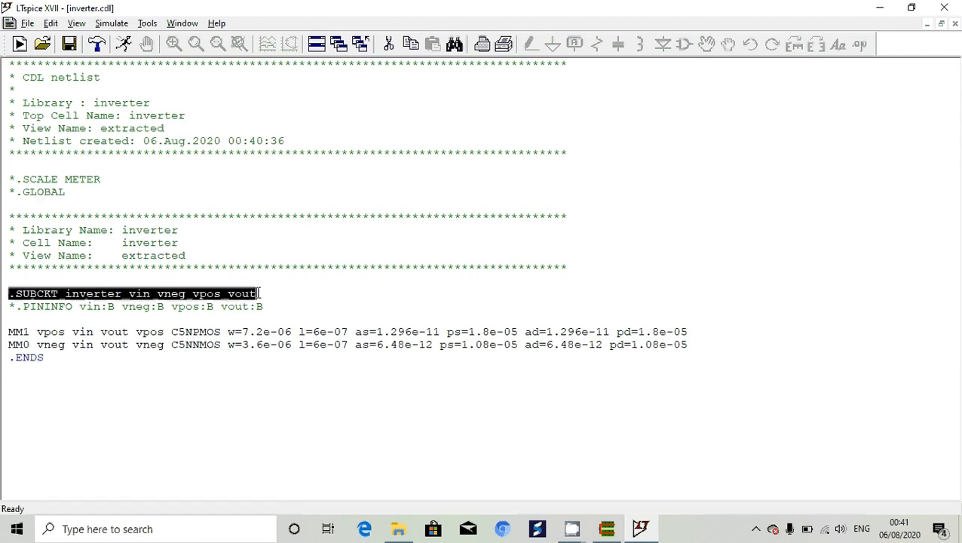
pyautogui.rightClick(224, 300)
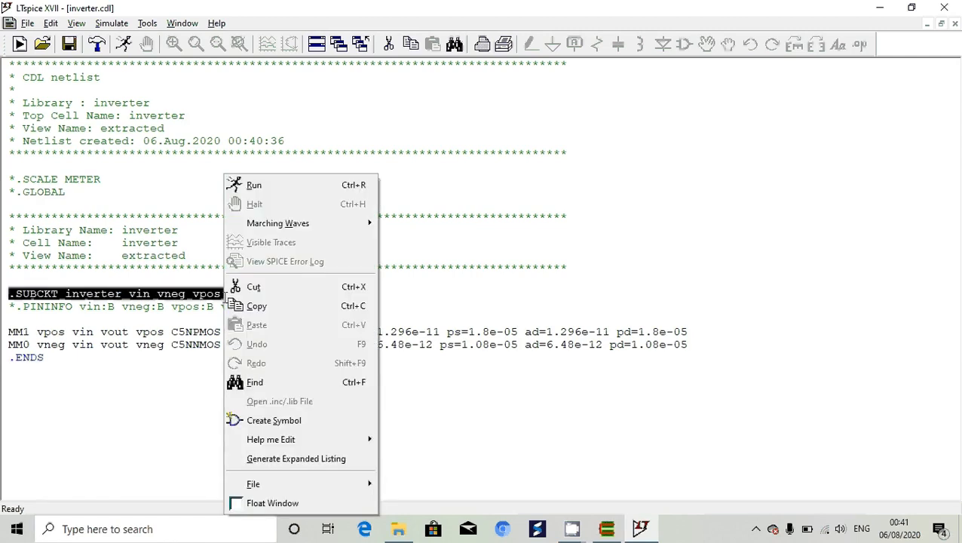
pyautogui.click(303, 420)
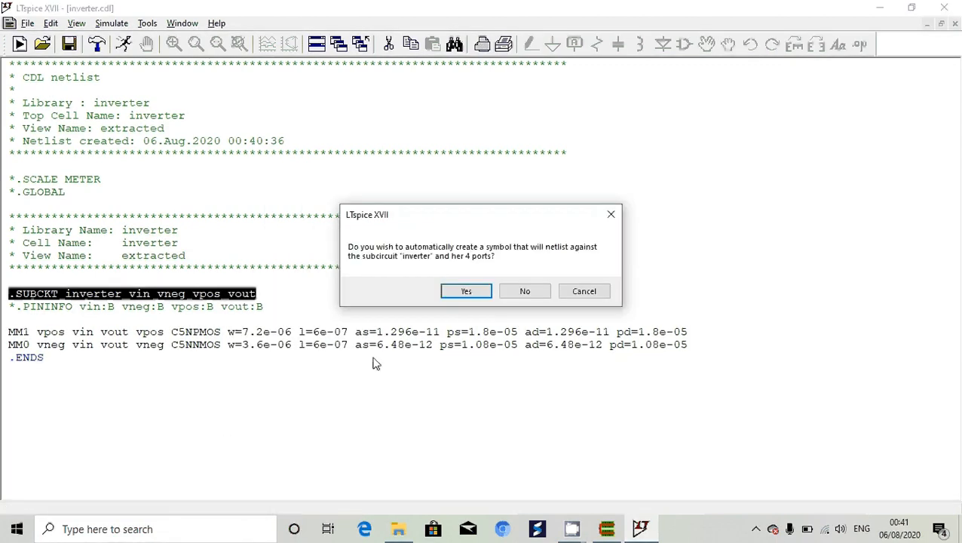
pyautogui.click(464, 295)
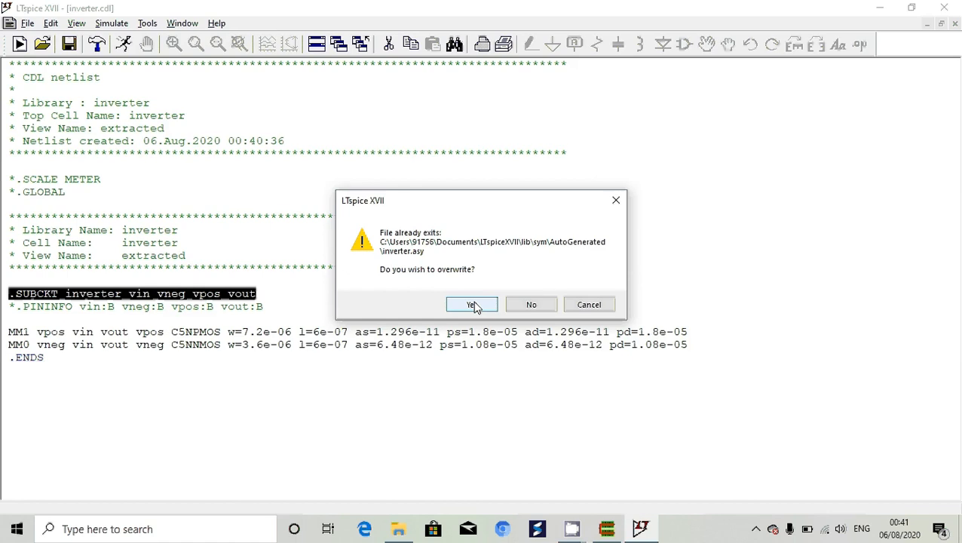
pyautogui.click(472, 305)
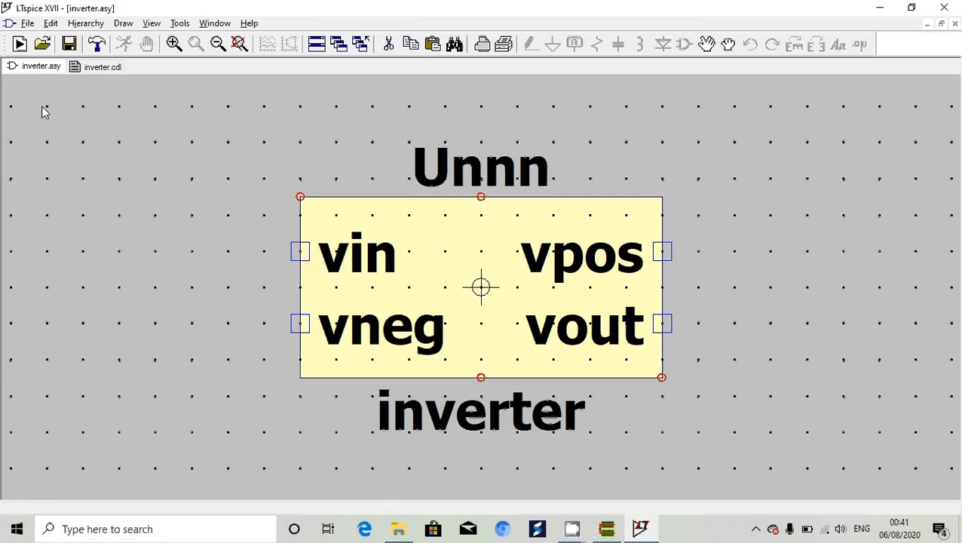
# Save a copy of the generated symbol as inverter in the nidhil-glade\result folder on drive E:
pyautogui.click(18, 24)
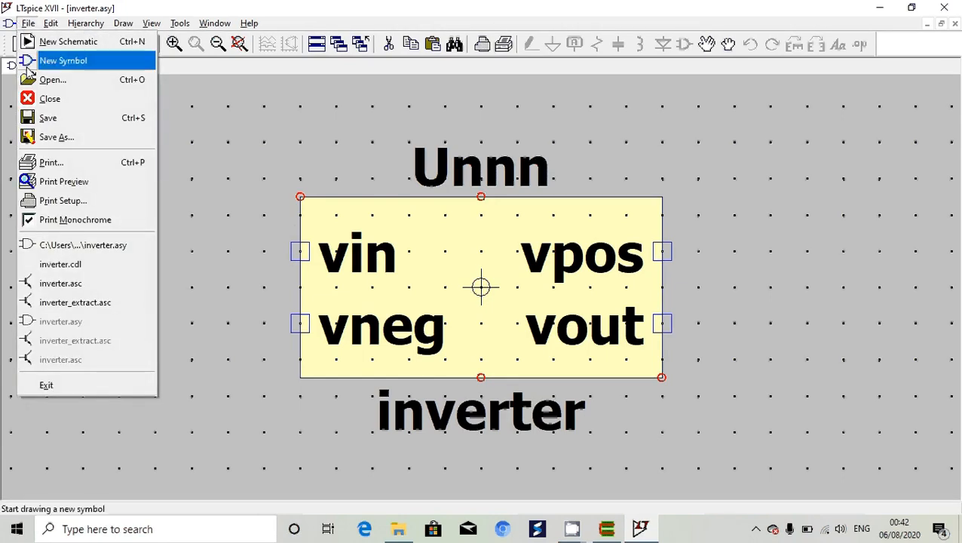
pyautogui.click(45, 137)
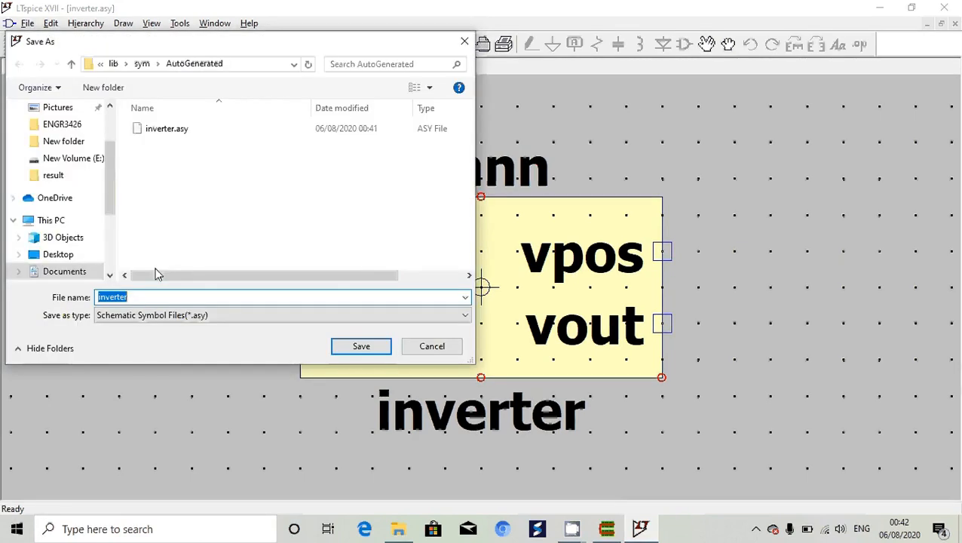
pyautogui.scroll(-3, 106, 249)
pyautogui.click(100, 248)
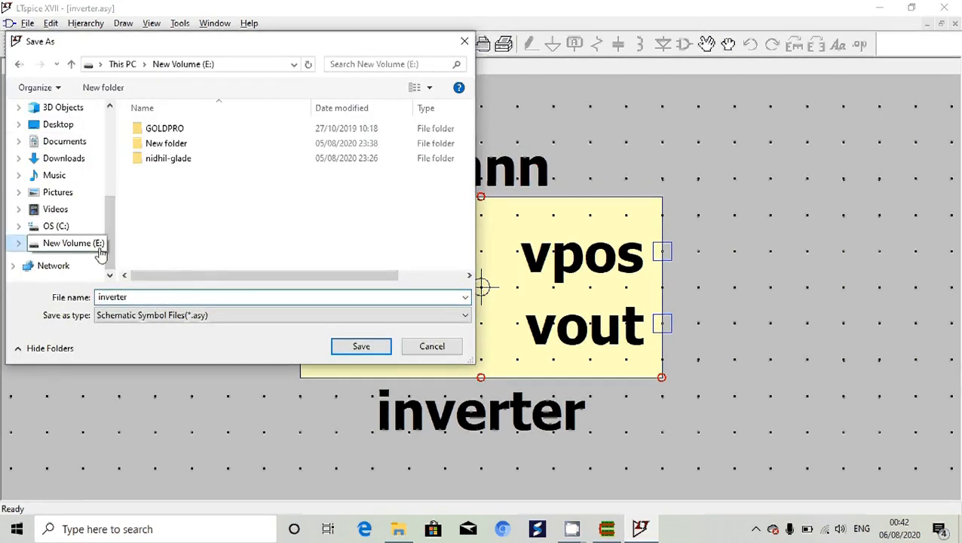
pyautogui.click(172, 166)
pyautogui.doubleClick(172, 166)
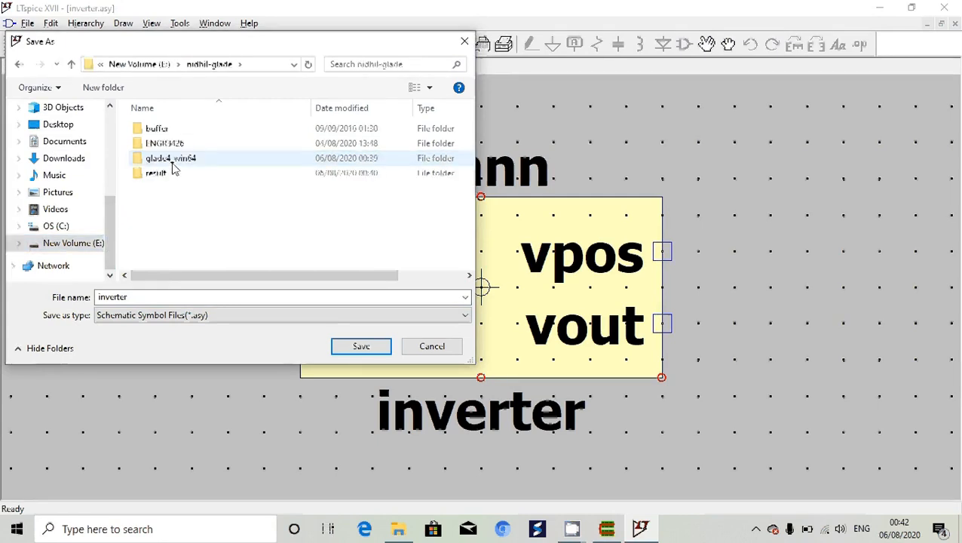
pyautogui.doubleClick(173, 173)
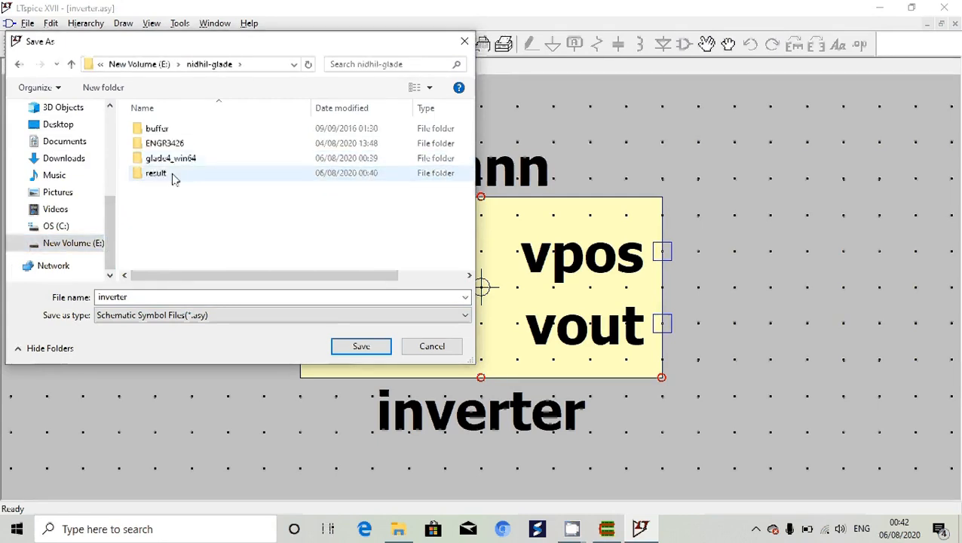
pyautogui.click(360, 347)
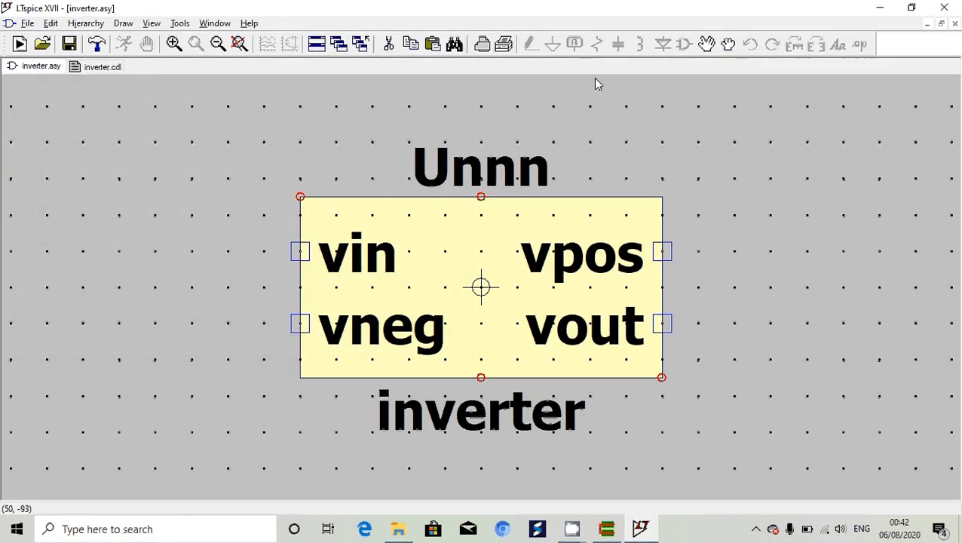
# Close the inverter.cdl netlist and the inverter.asy symbol
pyautogui.click(90, 71)
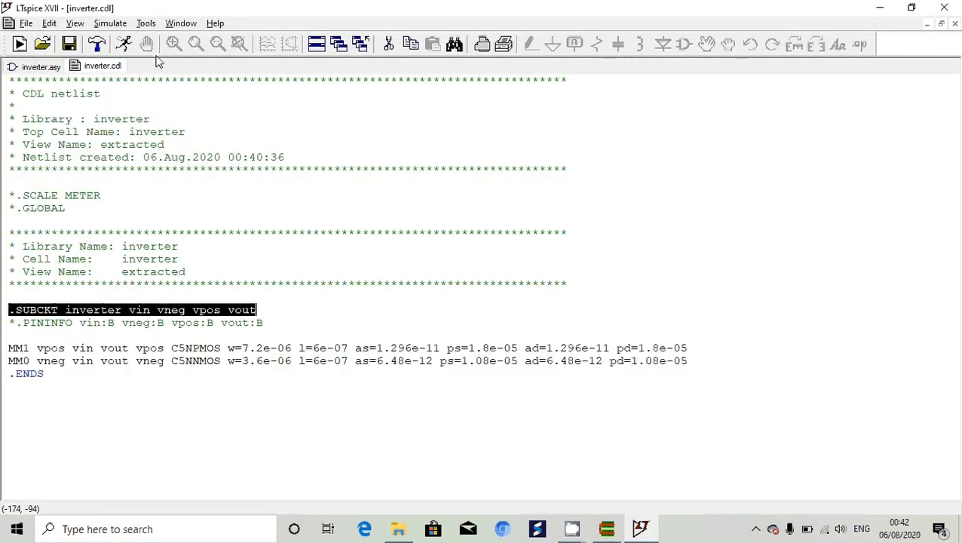
pyautogui.click(954, 24)
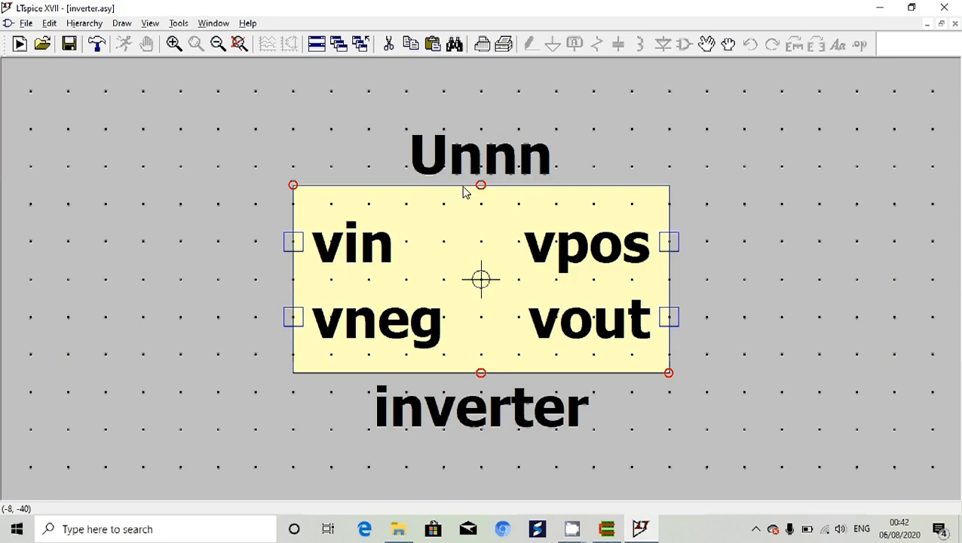
pyautogui.click(954, 24)
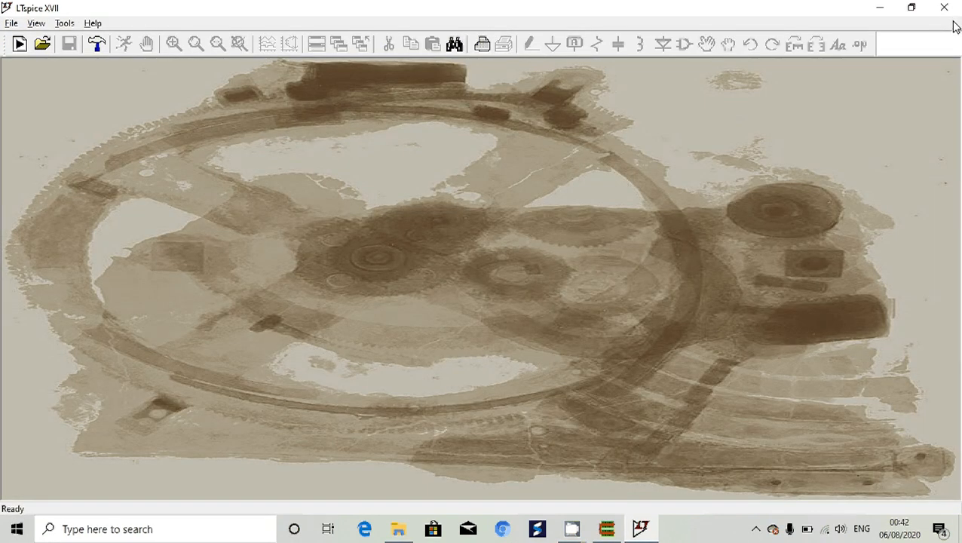
# Open the inverter_extract.asc schematic from the result folder
pyautogui.click(11, 24)
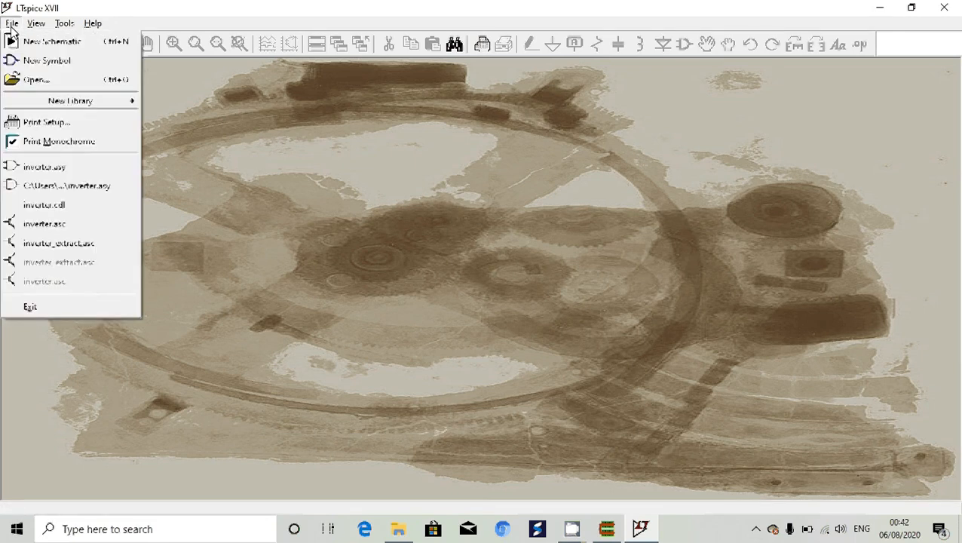
pyautogui.click(38, 80)
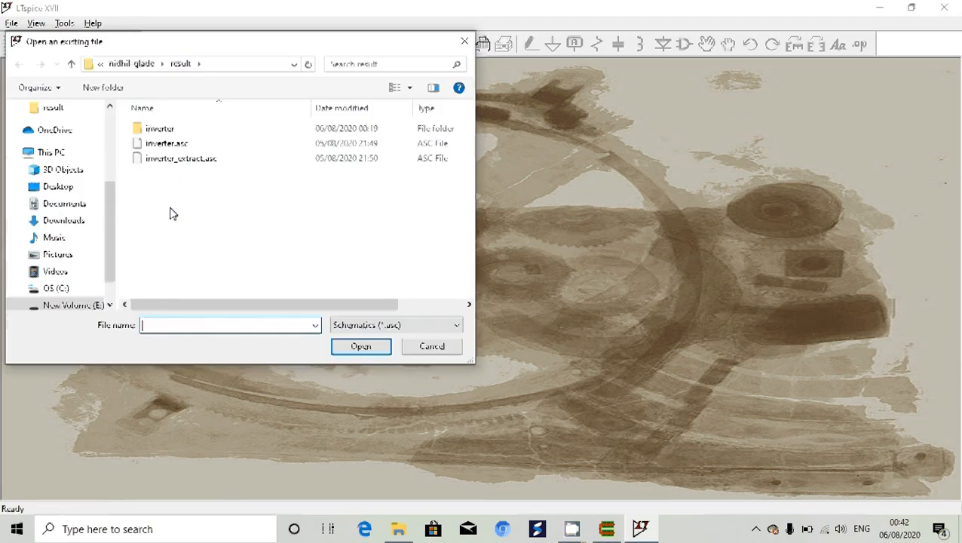
pyautogui.click(195, 165)
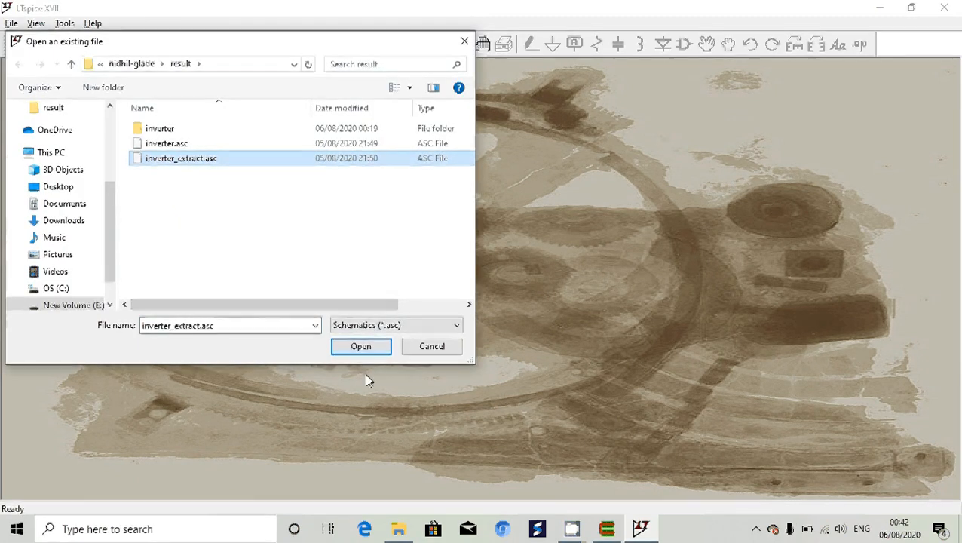
pyautogui.click(361, 351)
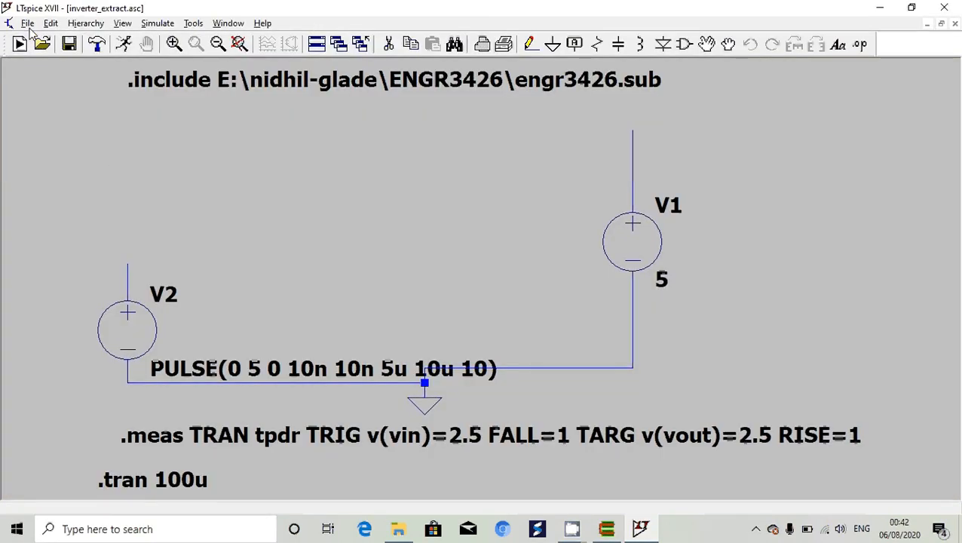
pyautogui.click(27, 23)
pyautogui.click(3, 95)
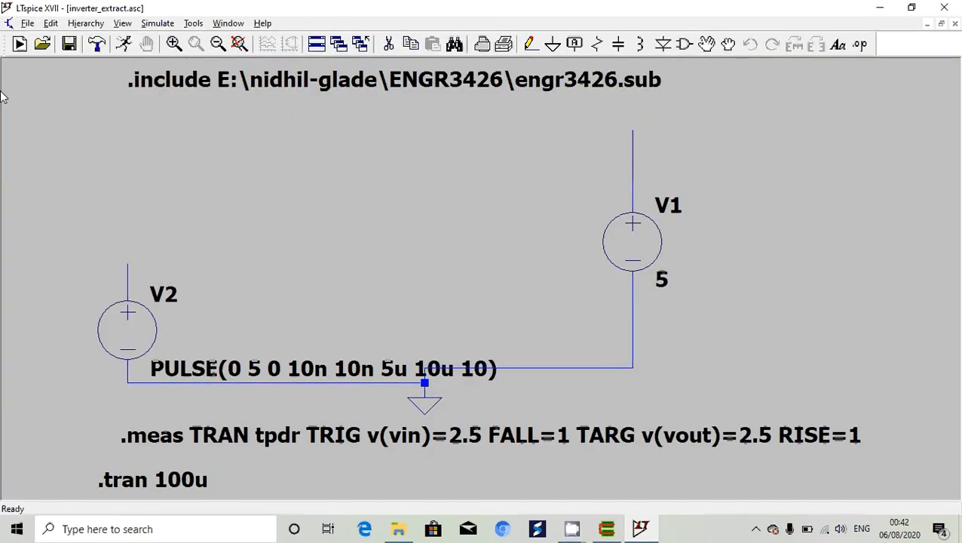
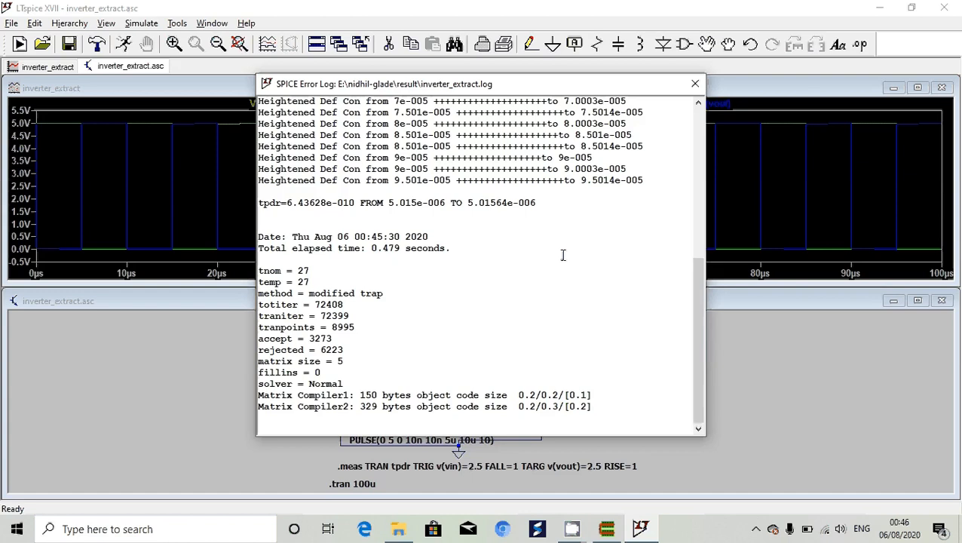
# Close the SPICE error log and open the inverter.asc schematic from the result folder in a maximized window
pyautogui.click(695, 84)
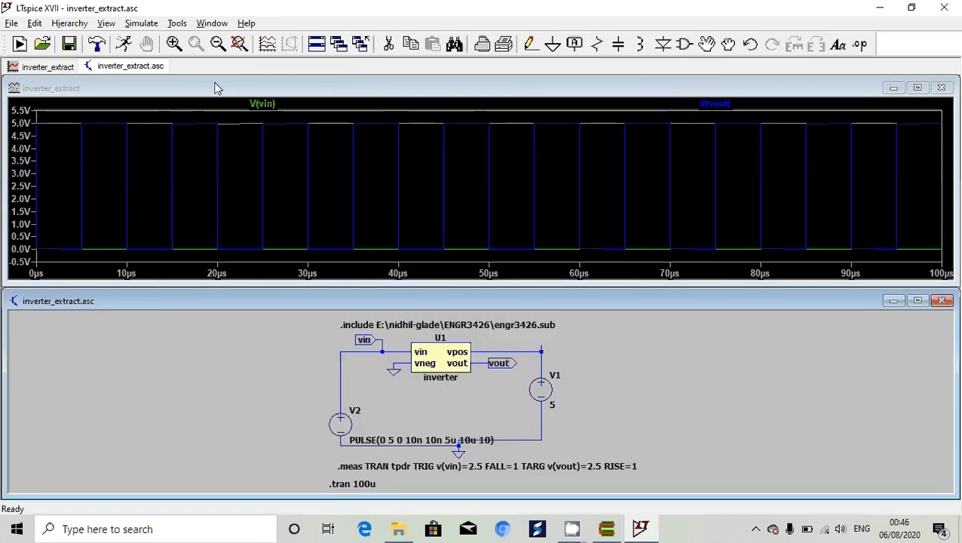
pyautogui.click(12, 23)
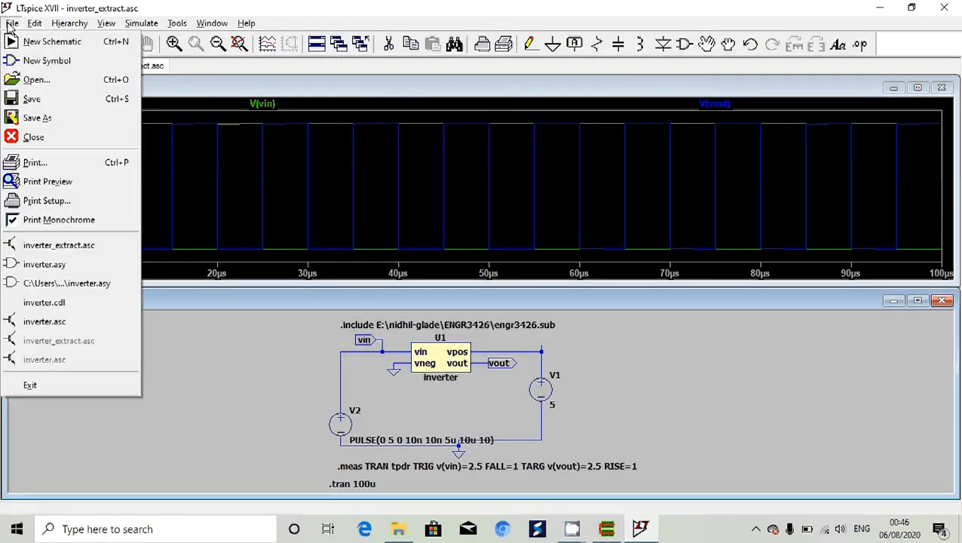
pyautogui.click(66, 86)
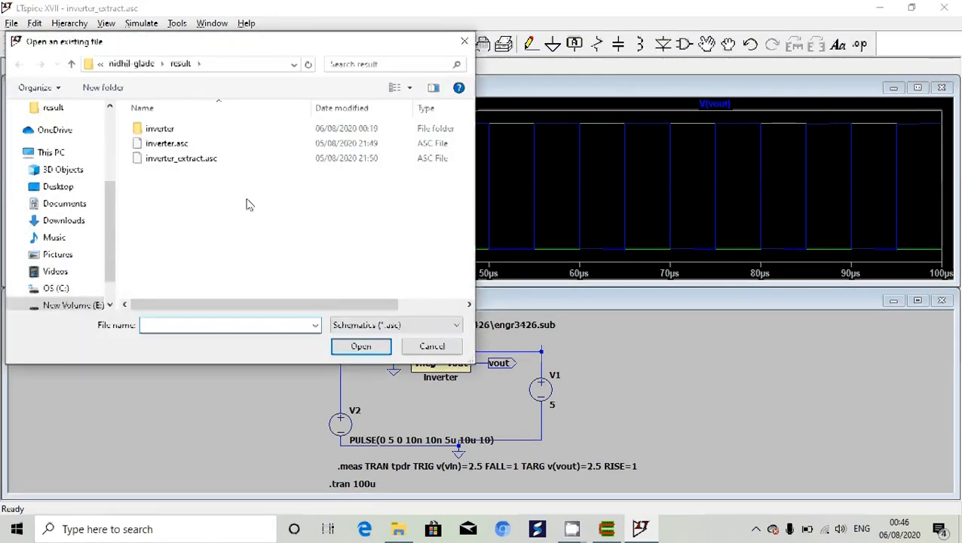
pyautogui.click(204, 149)
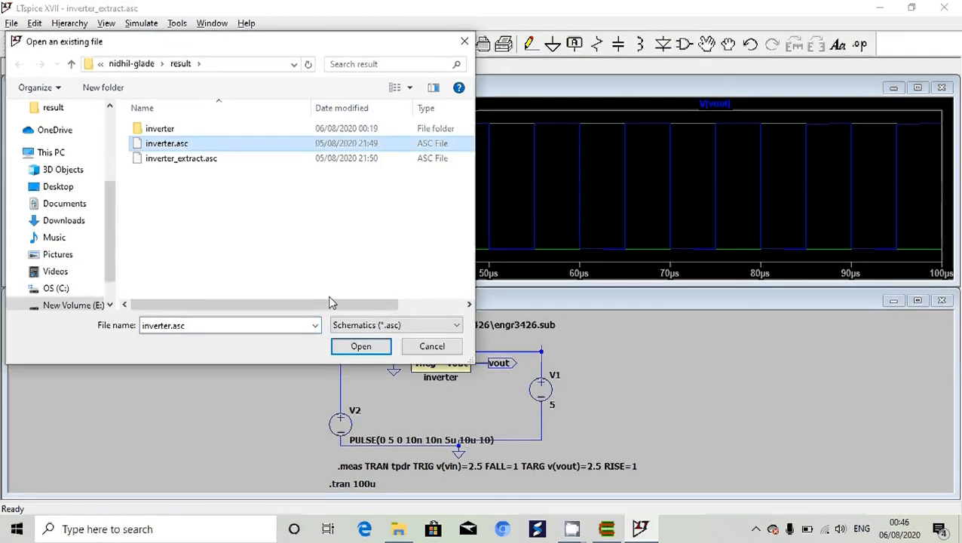
pyautogui.click(360, 346)
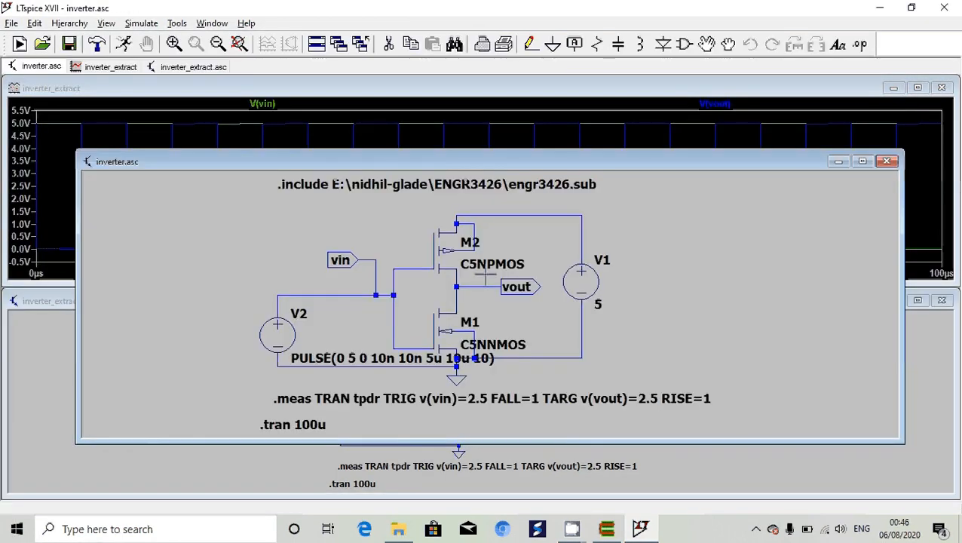
pyautogui.click(863, 160)
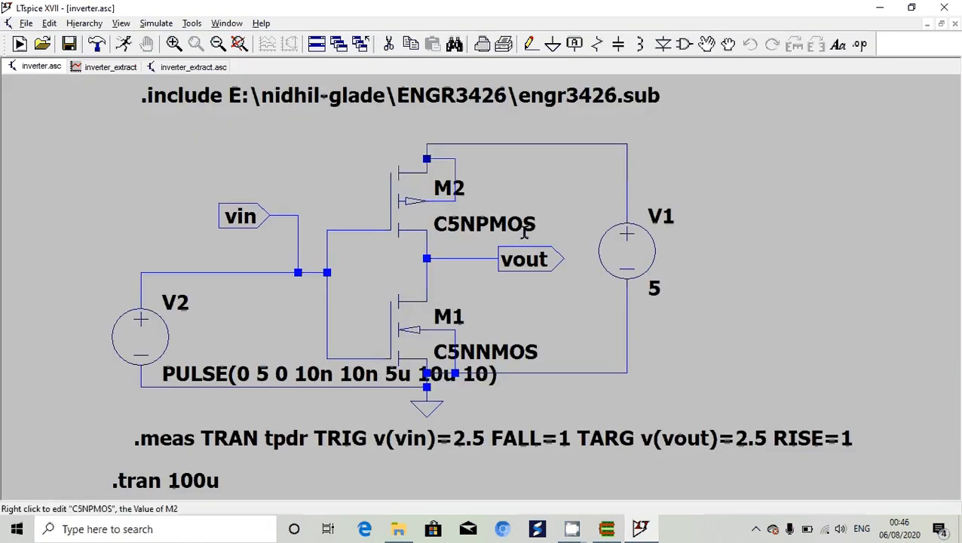
# Check the model name, length and width of transistors M2 and M1 in the inverter schematic
pyautogui.rightClick(430, 217)
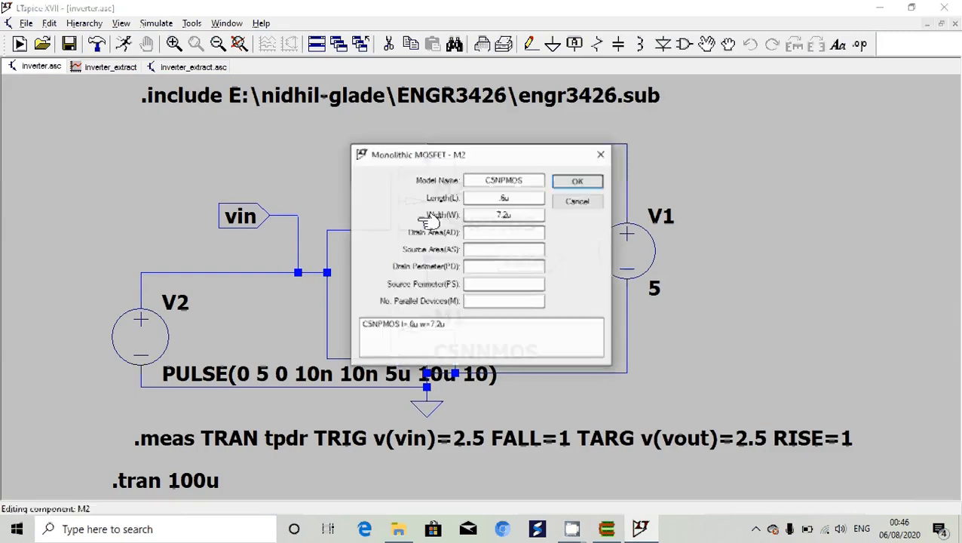
pyautogui.click(588, 183)
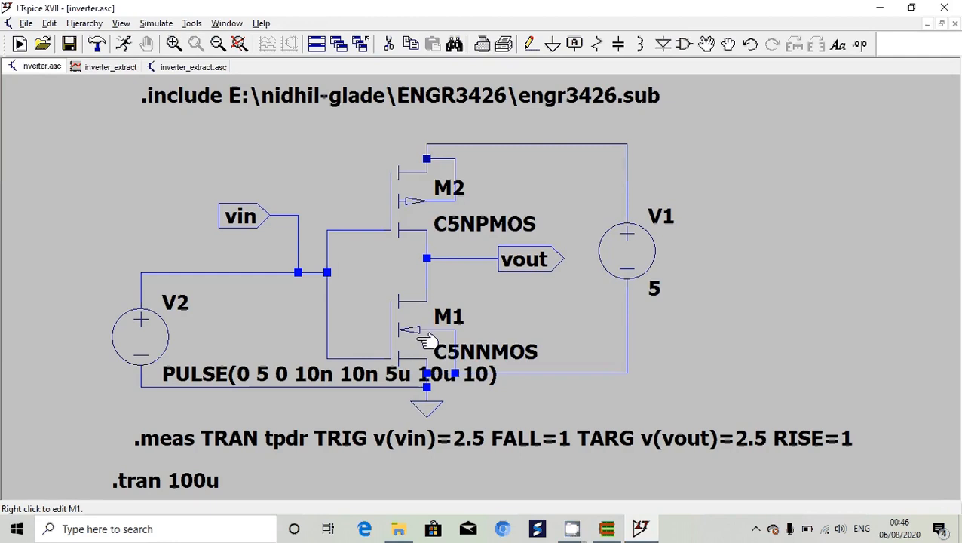
pyautogui.rightClick(427, 341)
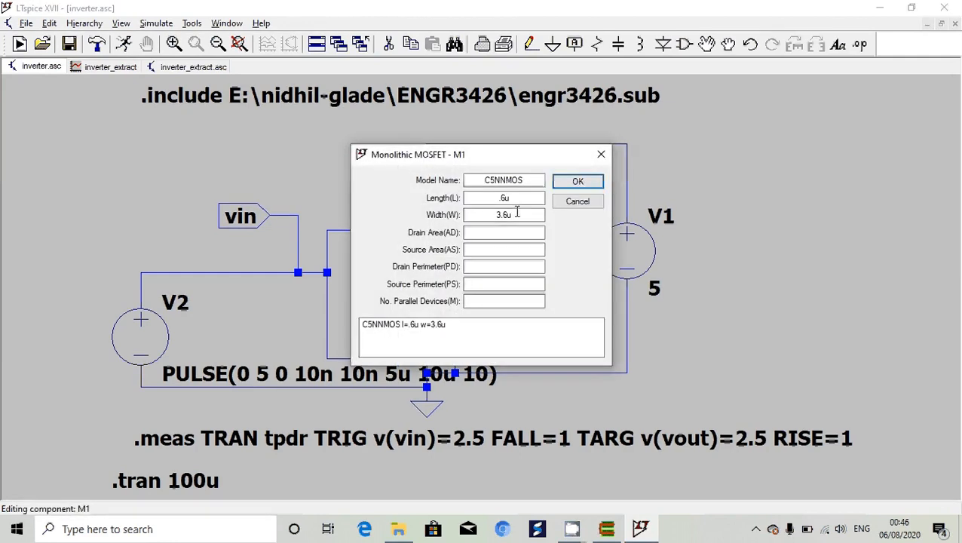
pyautogui.click(576, 184)
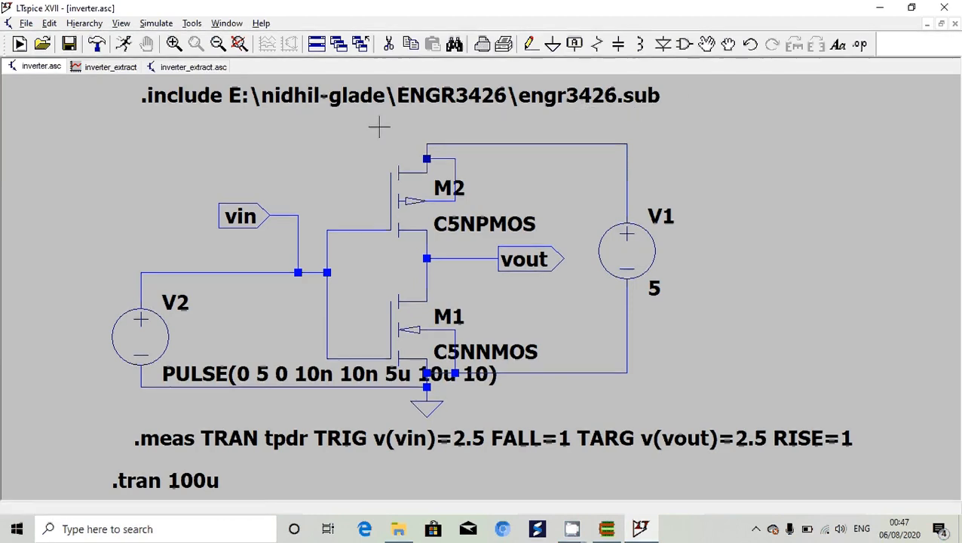
# Run the transient simulation of the inverter.asc schematic and plot the vin and vout voltages
pyautogui.click(125, 46)
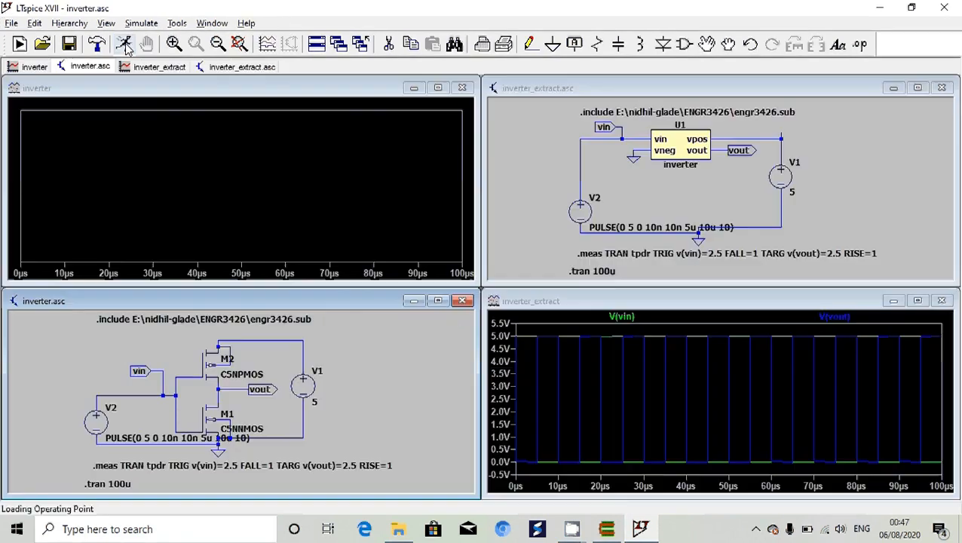
pyautogui.click(161, 371)
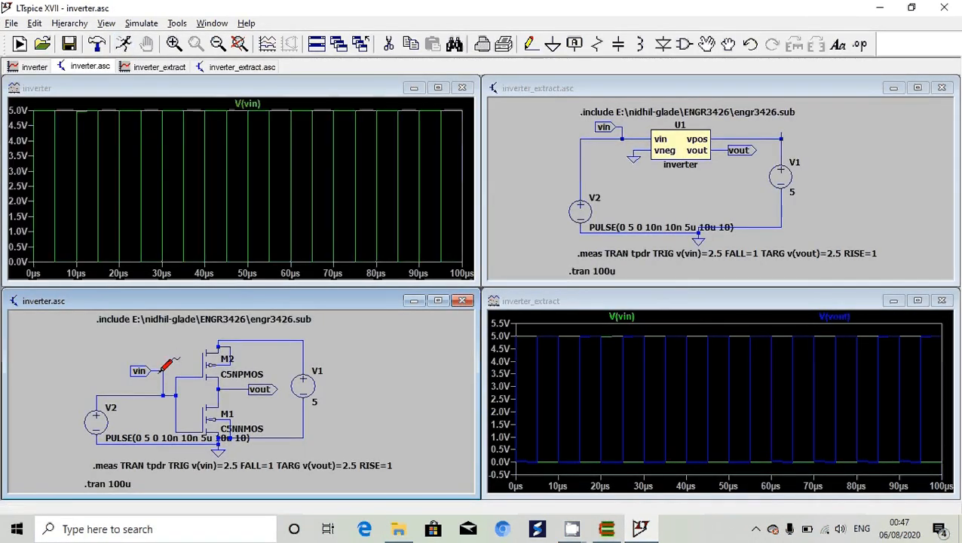
pyautogui.click(238, 389)
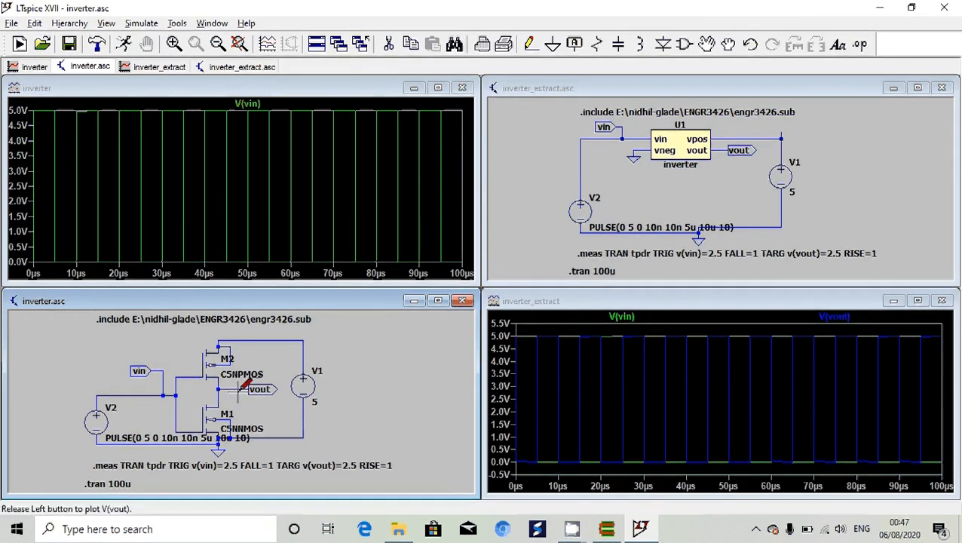
# Read the tpdr propagation delay in the inverter's SPICE error log, then close the log
pyautogui.click(106, 23)
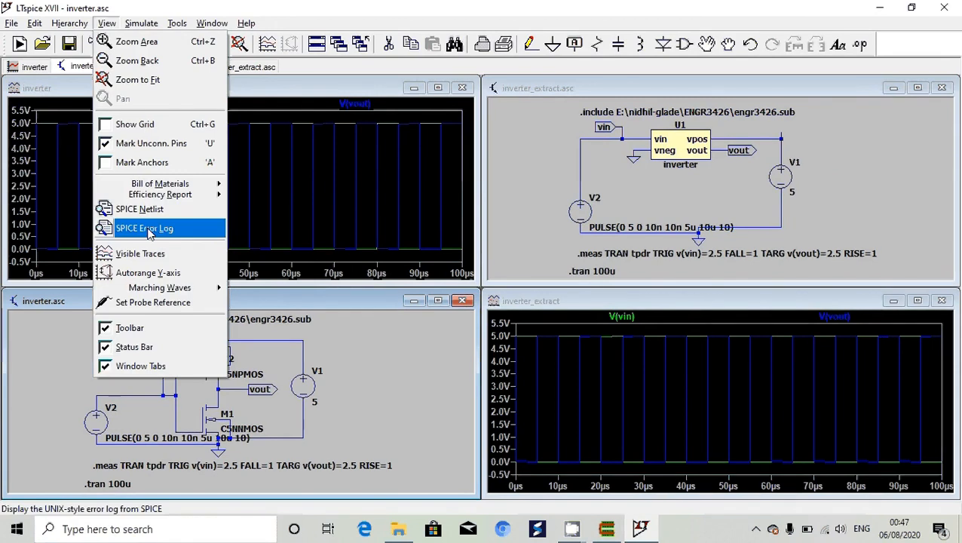
pyautogui.click(148, 231)
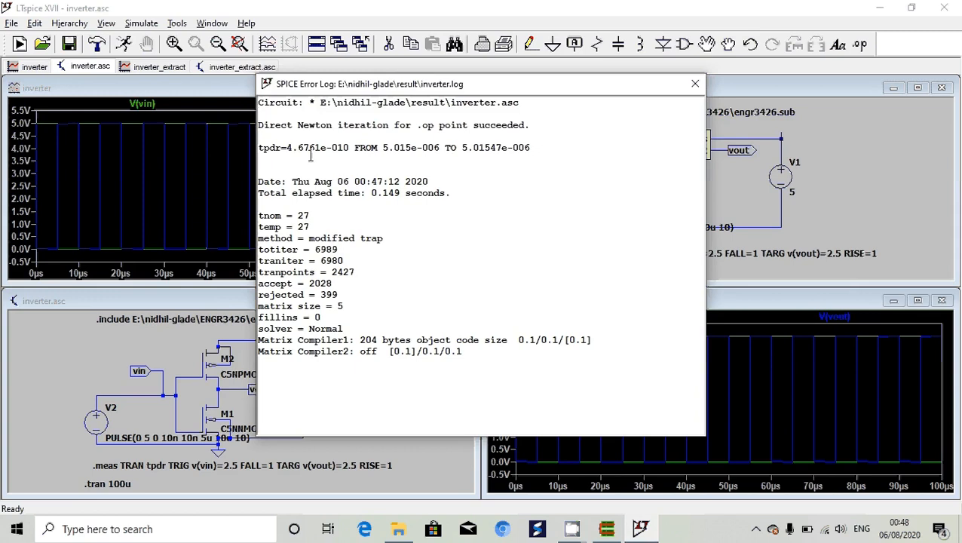
pyautogui.click(694, 90)
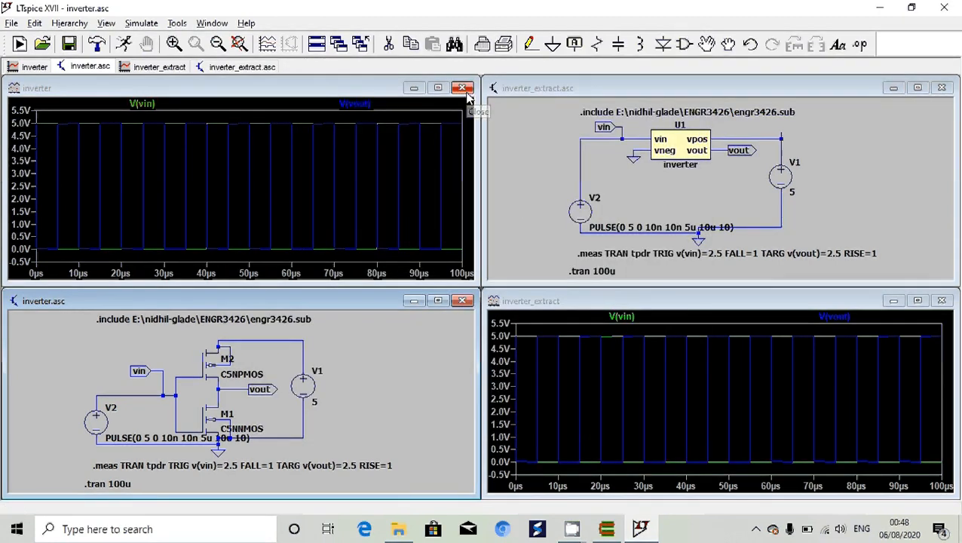
# Switch to Glade and draw a poly rectangle about 18 by 16.8 units in the empty area right of the inverter
pyautogui.click(609, 530)
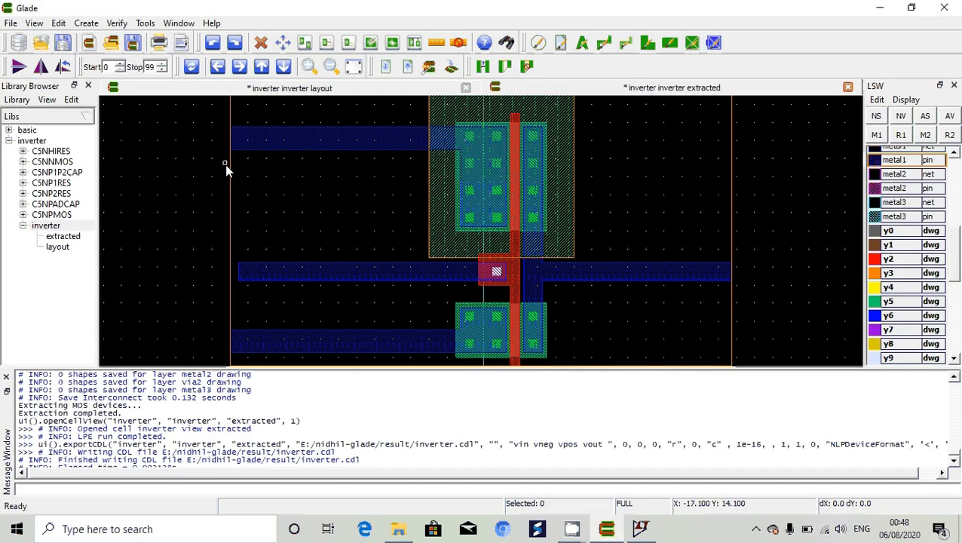
pyautogui.click(331, 69)
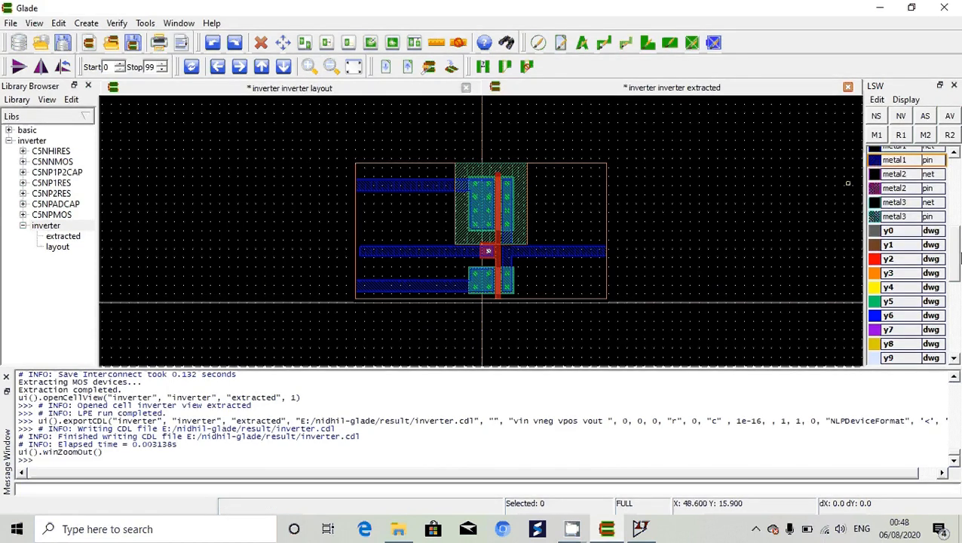
pyautogui.moveTo(958, 260); pyautogui.dragTo(956, 184)
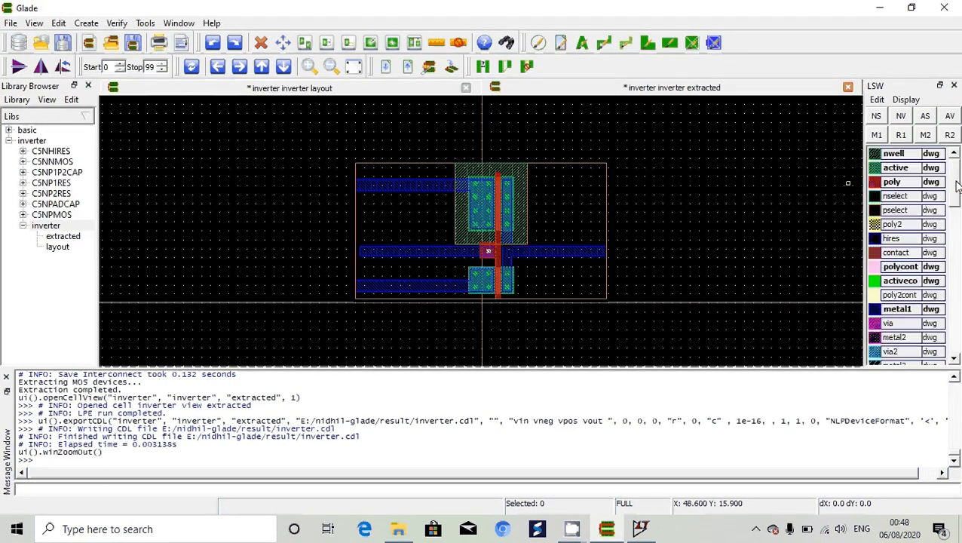
pyautogui.click(894, 183)
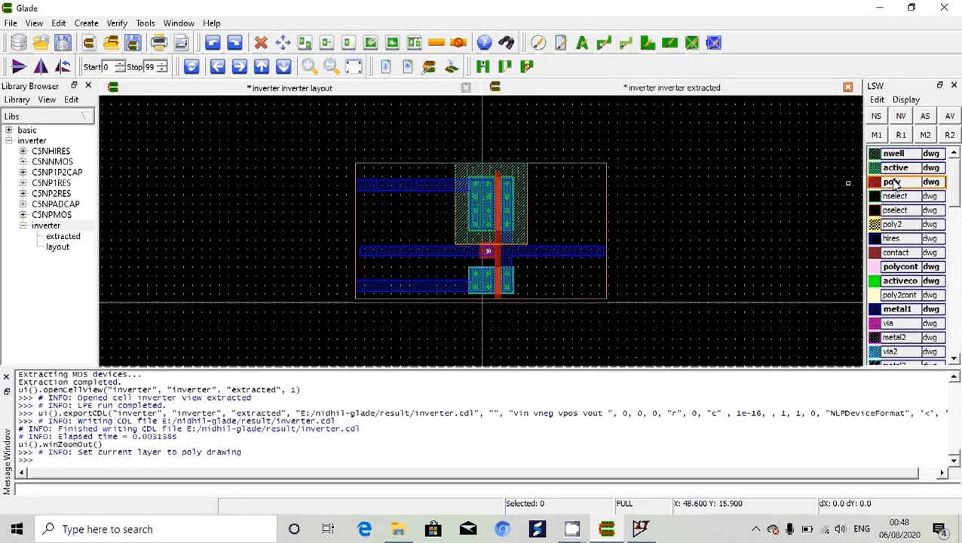
pyautogui.moveTo(692, 147); pyautogui.dragTo(822, 264)
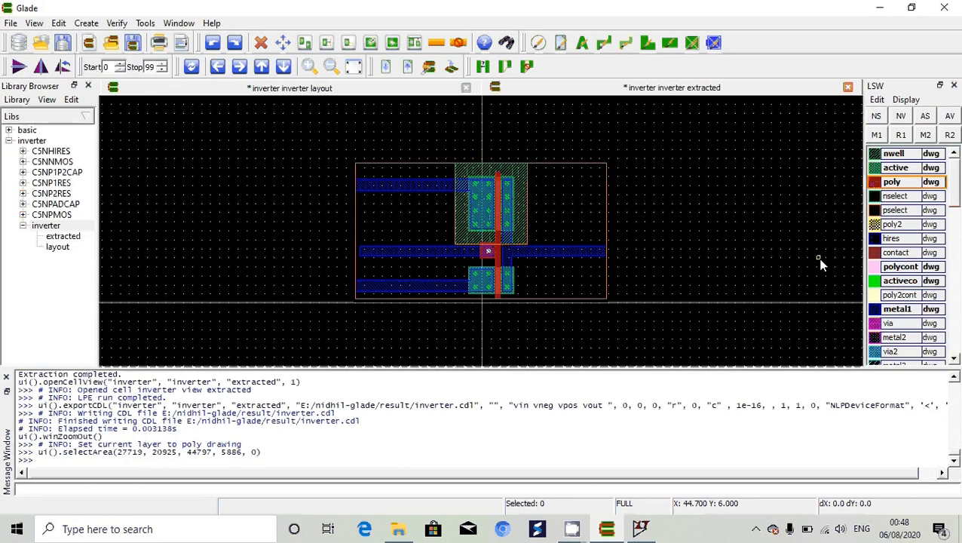
pyautogui.click(811, 253)
pyautogui.press('r')
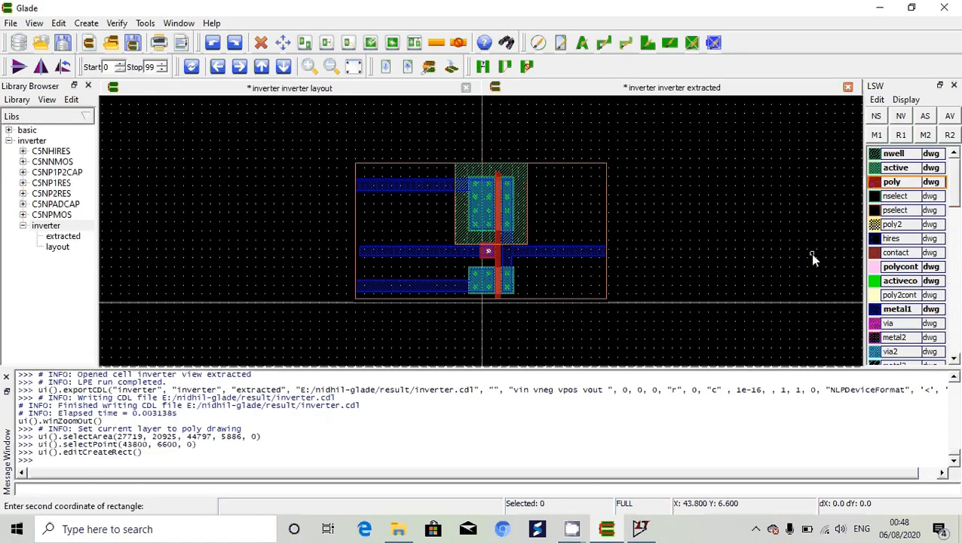
pyautogui.click(676, 132)
# Draw a poly2 rectangle about 14.7 by 13.5 units inside the large poly rectangle
pyautogui.click(886, 226)
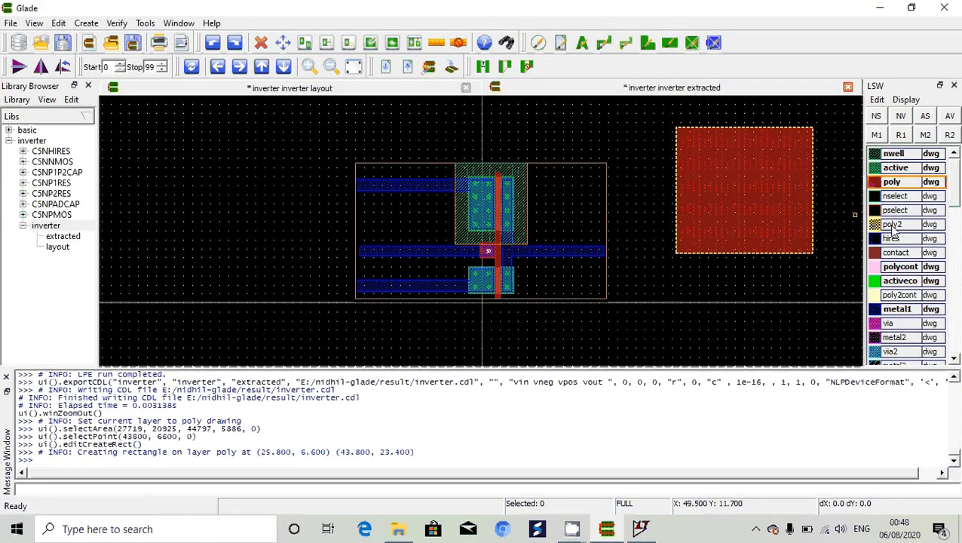
pyautogui.click(689, 140)
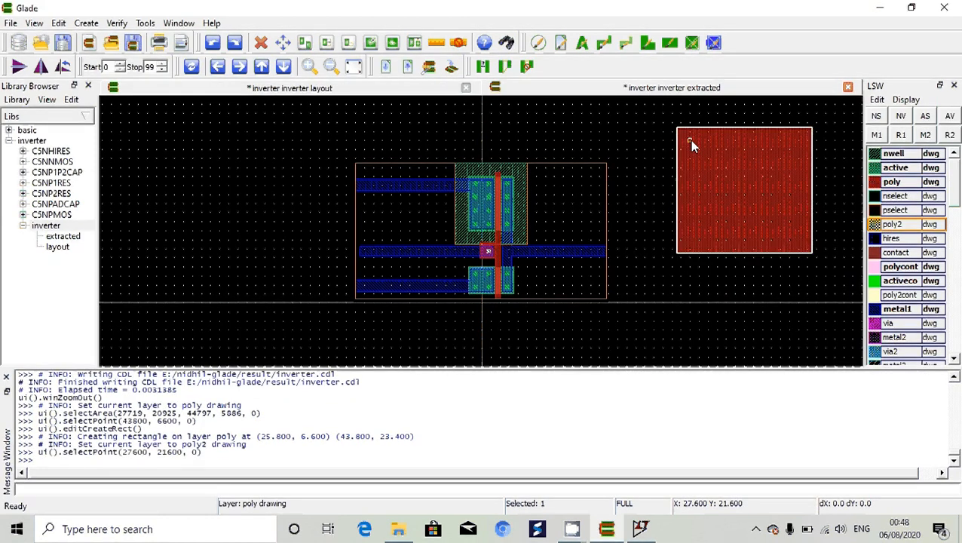
pyautogui.press('r')
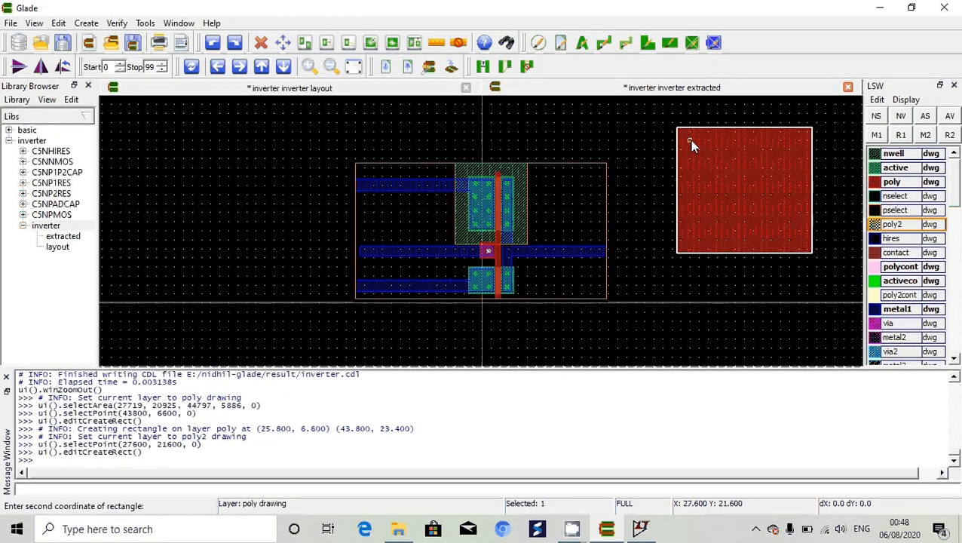
pyautogui.click(801, 246)
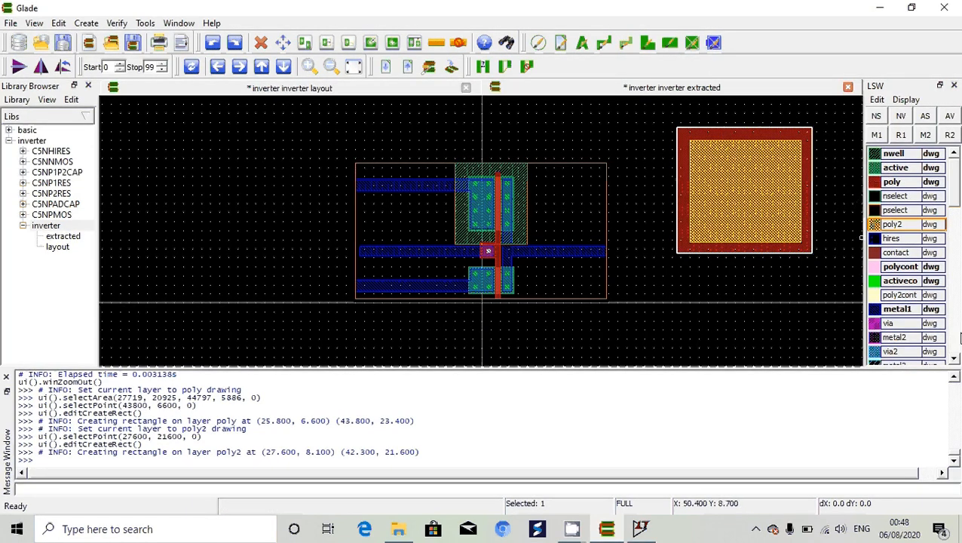
# Cover the poly2 plate with a cap_id rectangle about 14.4 by 13.5 units
pyautogui.click(956, 338)
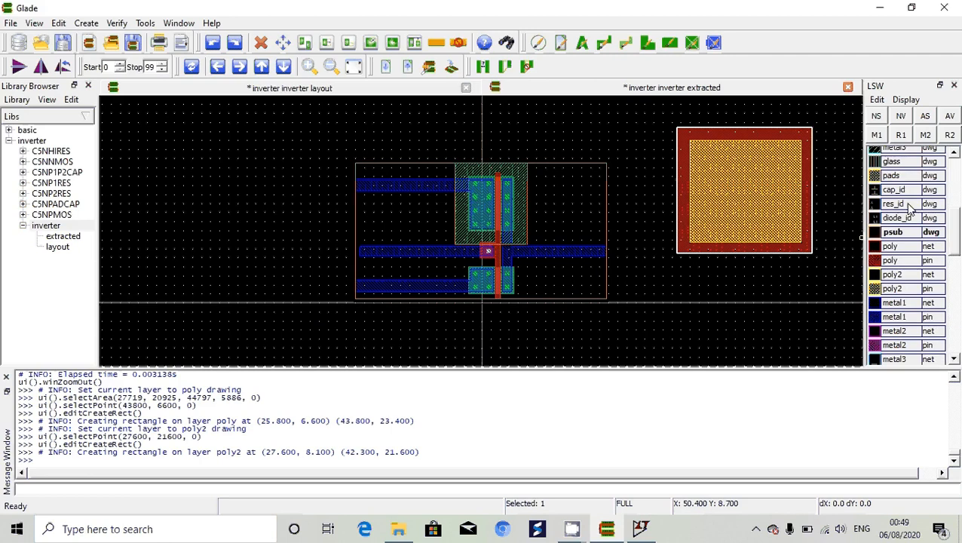
pyautogui.click(895, 193)
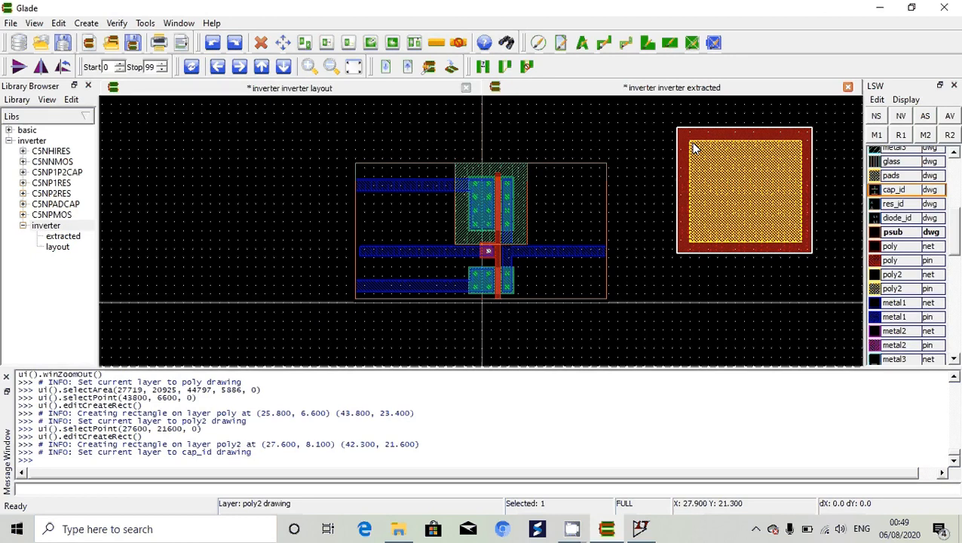
pyautogui.press('r')
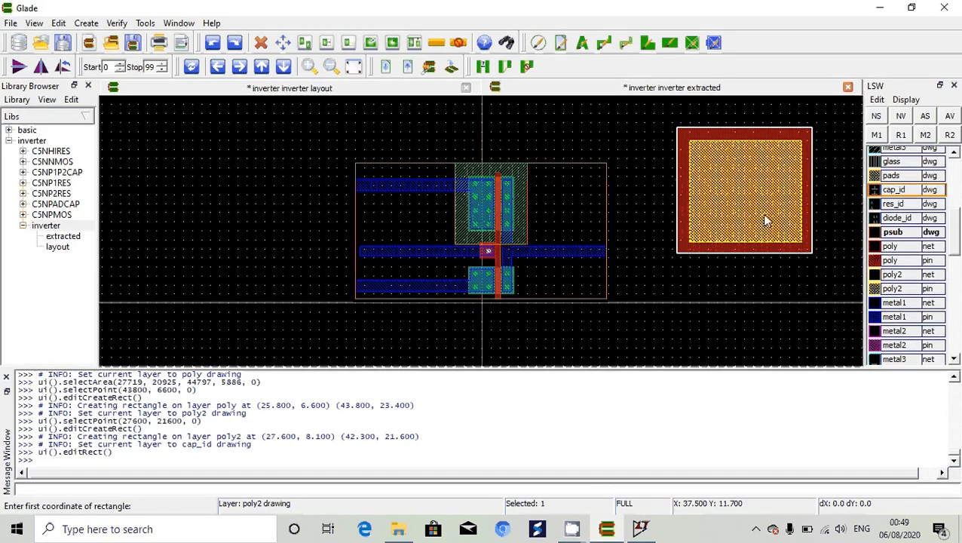
pyautogui.click(897, 190)
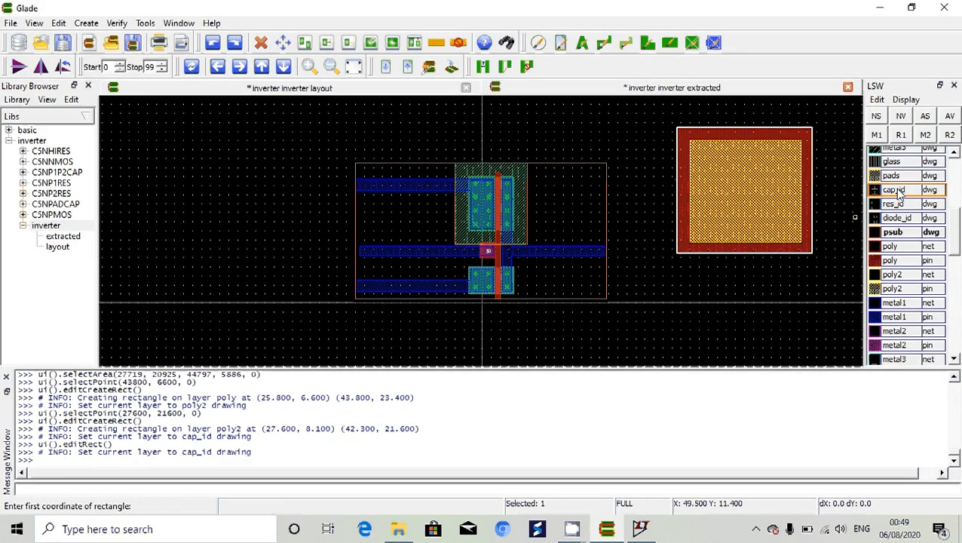
pyautogui.click(801, 247)
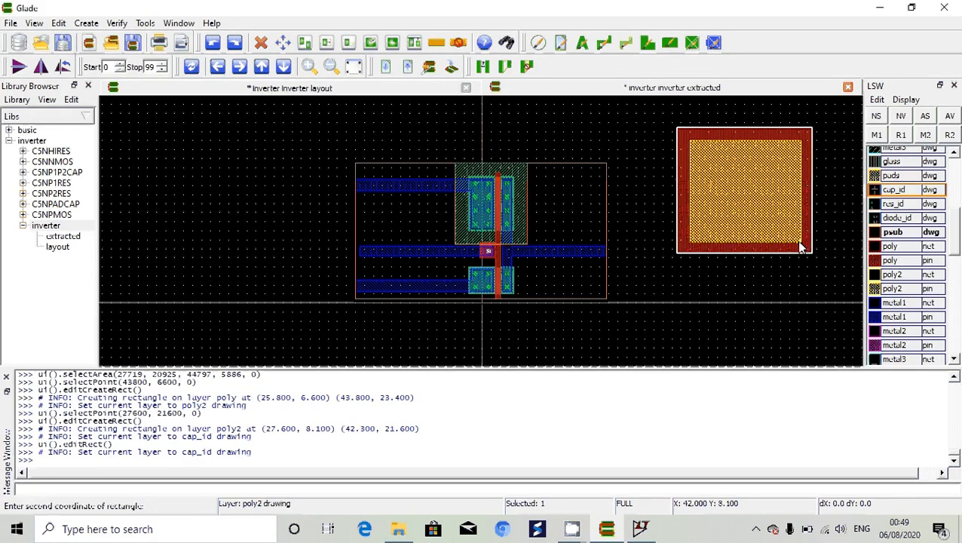
pyautogui.click(690, 143)
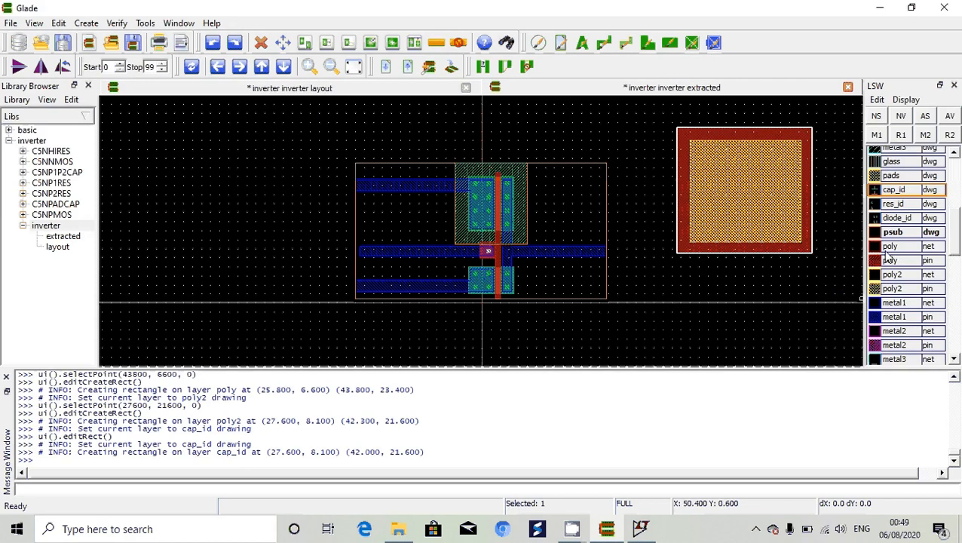
# Draw a res_id rectangle about 6.3 by 1.5 units over the horizontal metal1 strip of the vout net
pyautogui.click(894, 204)
pyautogui.click(548, 251)
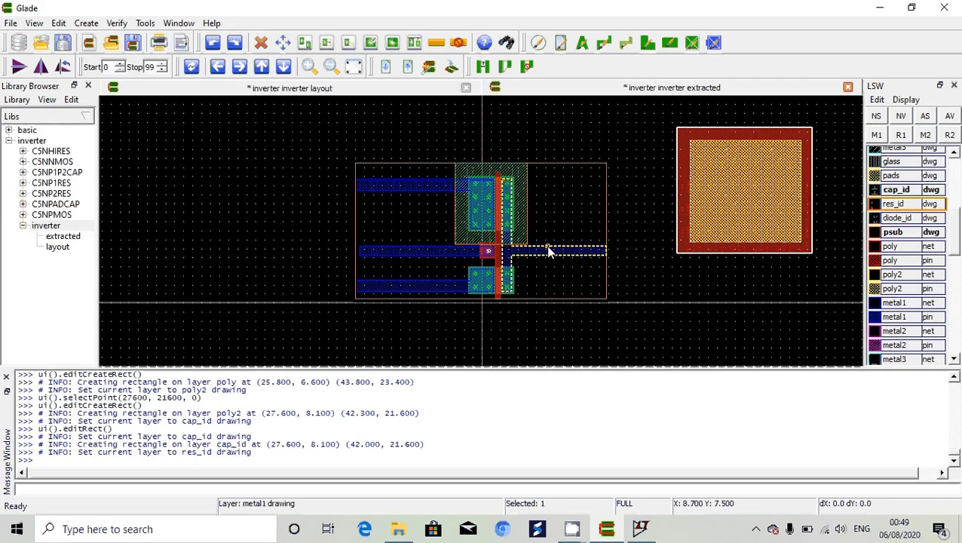
pyautogui.click(549, 248)
pyautogui.press('r')
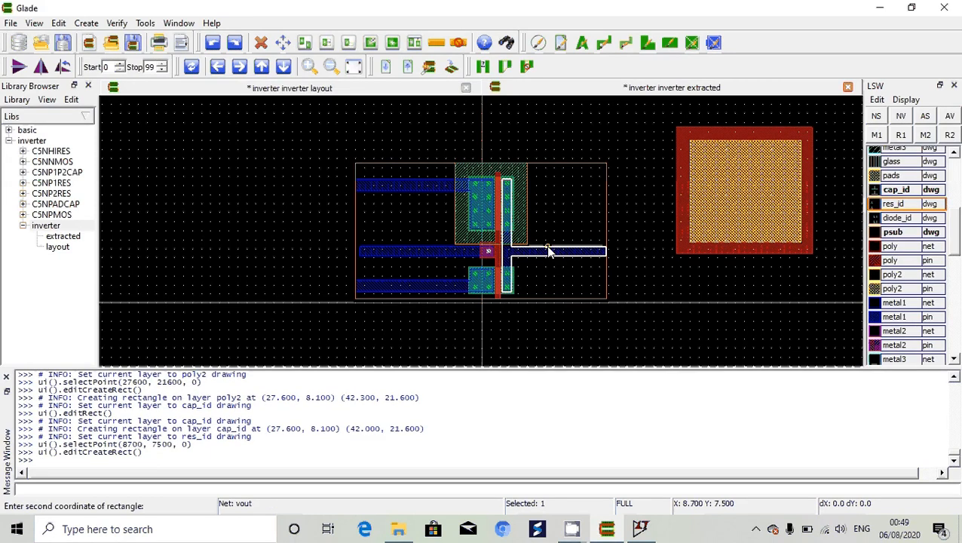
pyautogui.click(592, 257)
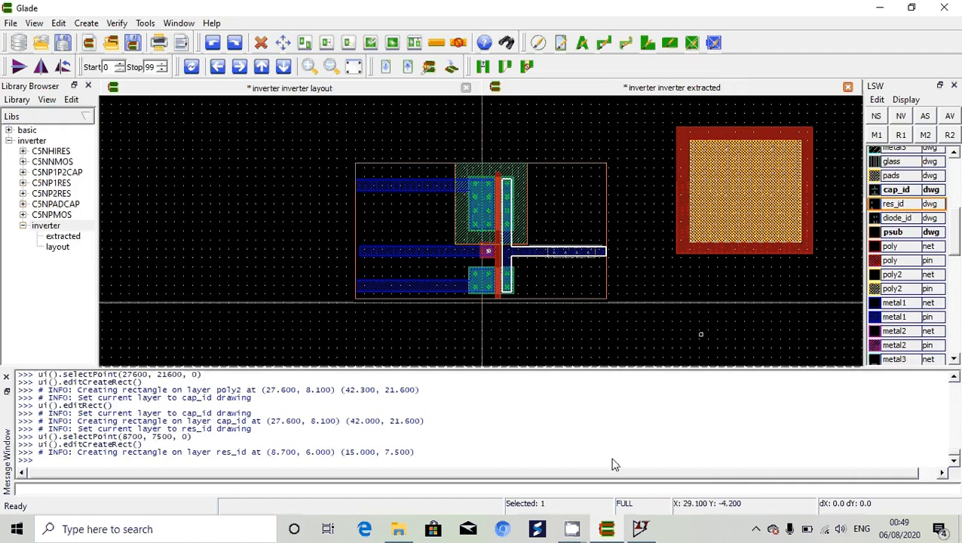
pyautogui.click(572, 531)
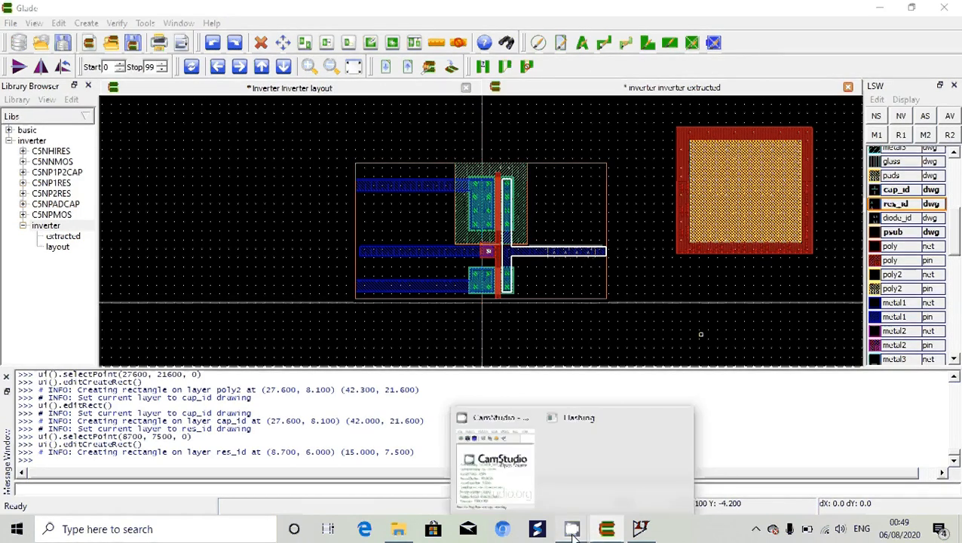
pyautogui.moveTo(518, 481)
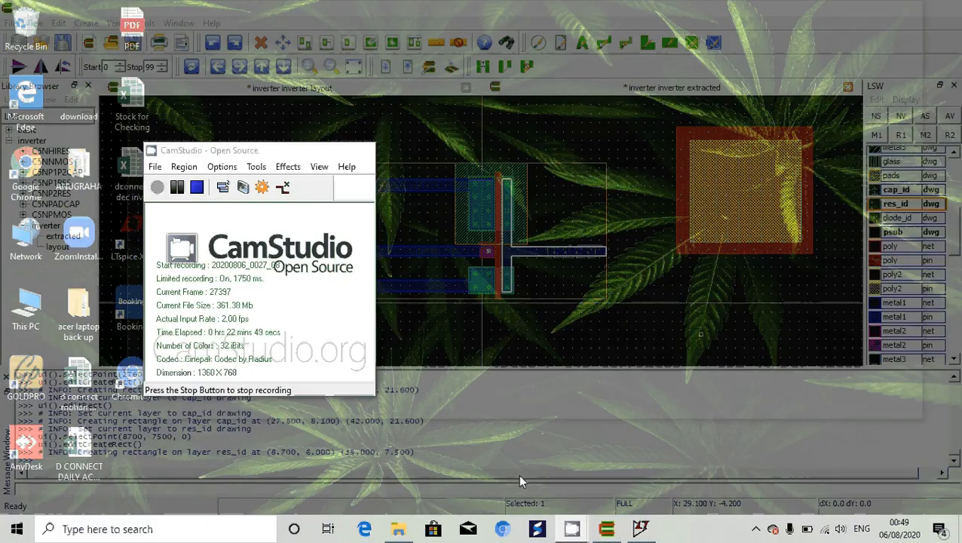